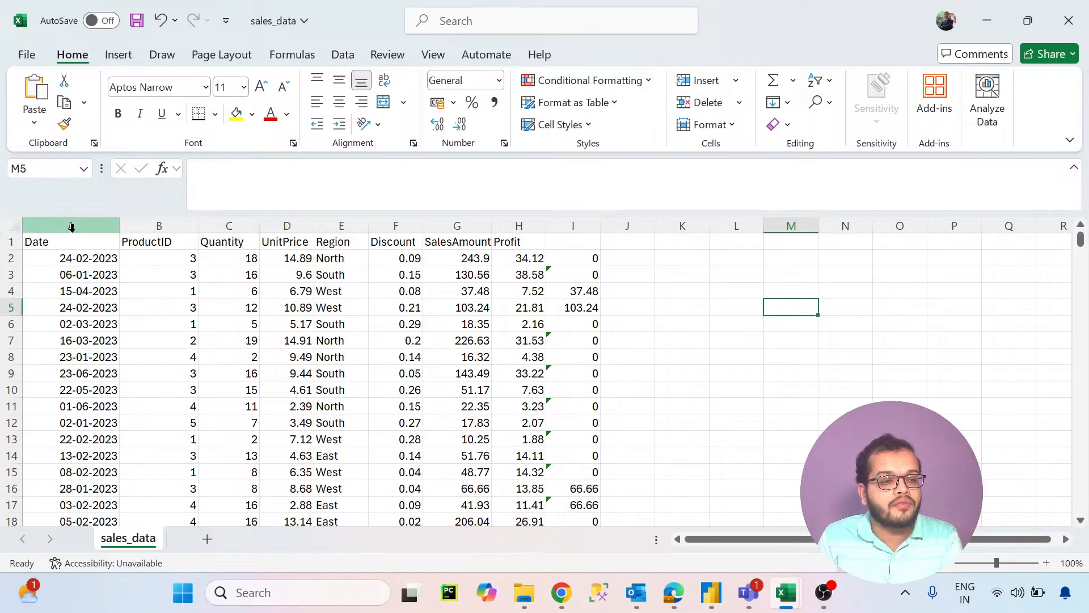
- Examine the Date, ProductID, Quantity and Region columns of the sales data
{"action": "left_click", "coordinate": [76, 226]}
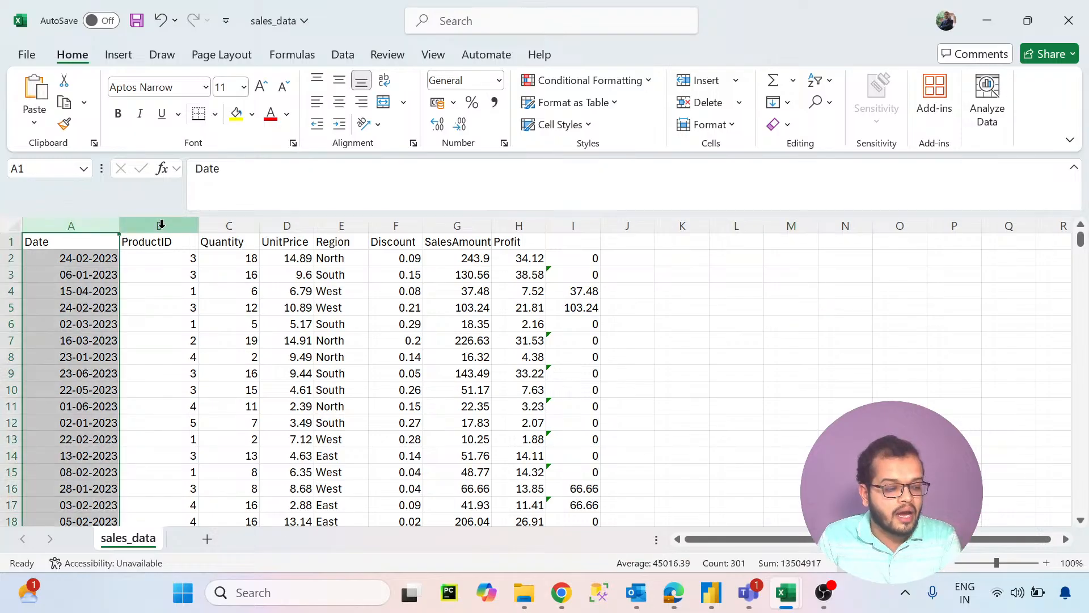
{"action": "left_click", "coordinate": [162, 226]}
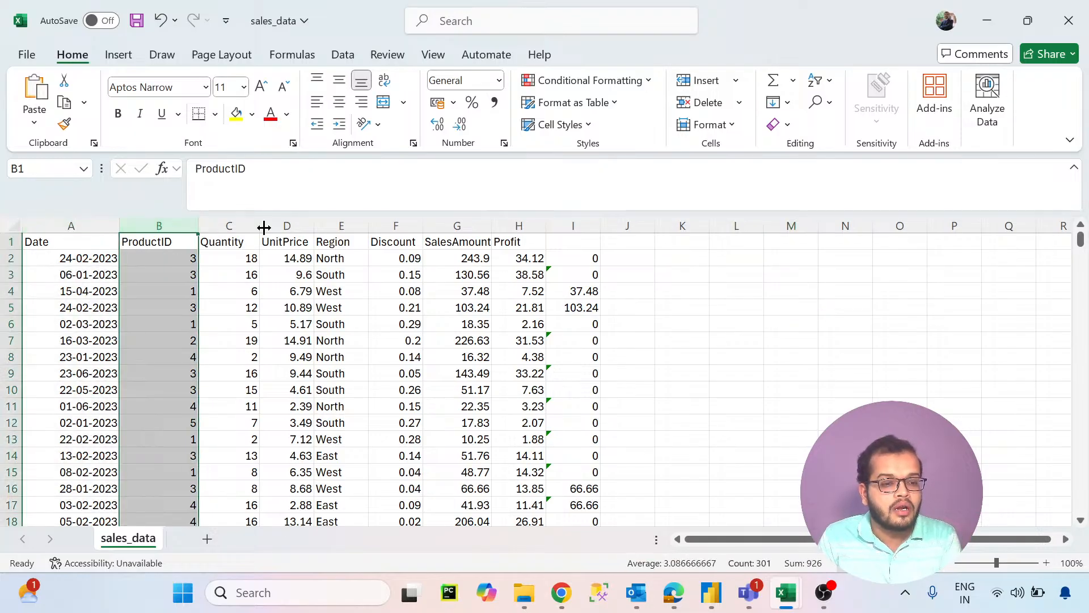
{"action": "left_click", "coordinate": [222, 225]}
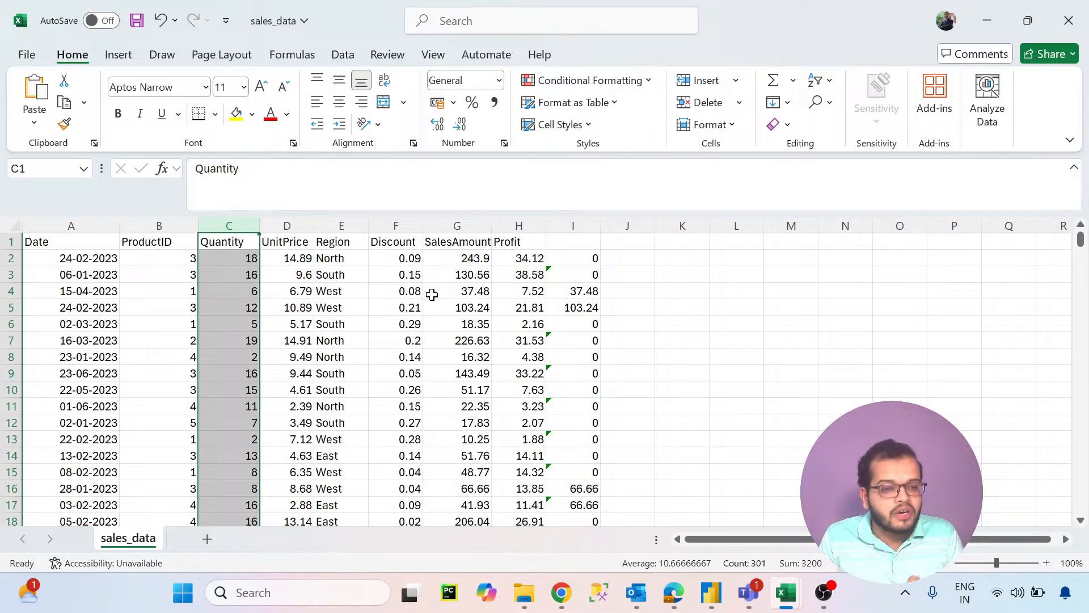
{"action": "left_click", "coordinate": [338, 295]}
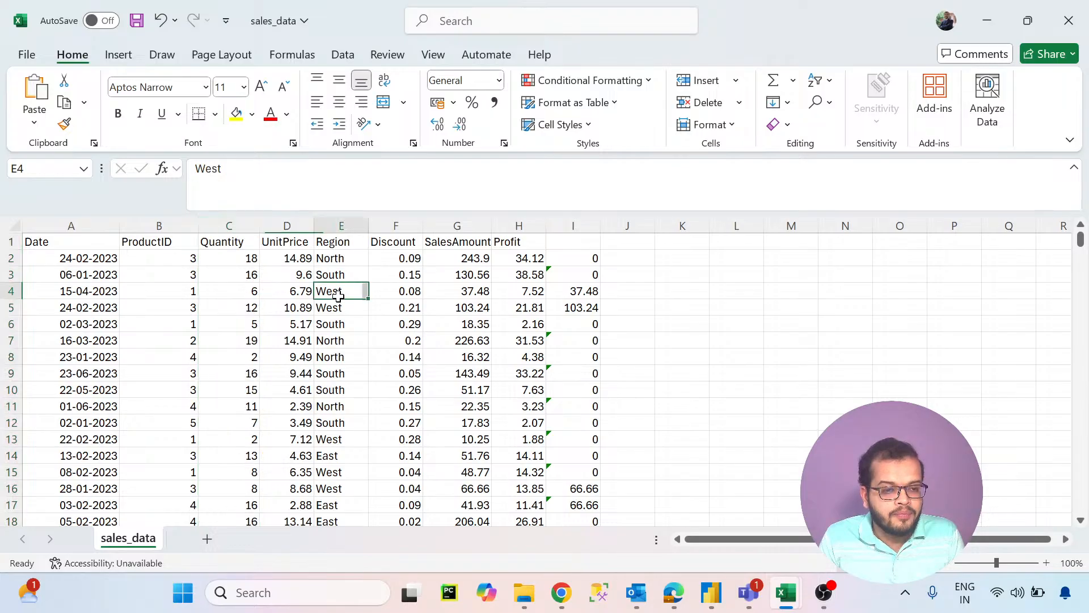
{"action": "left_click", "coordinate": [339, 225]}
{"action": "left_click", "coordinate": [332, 296]}
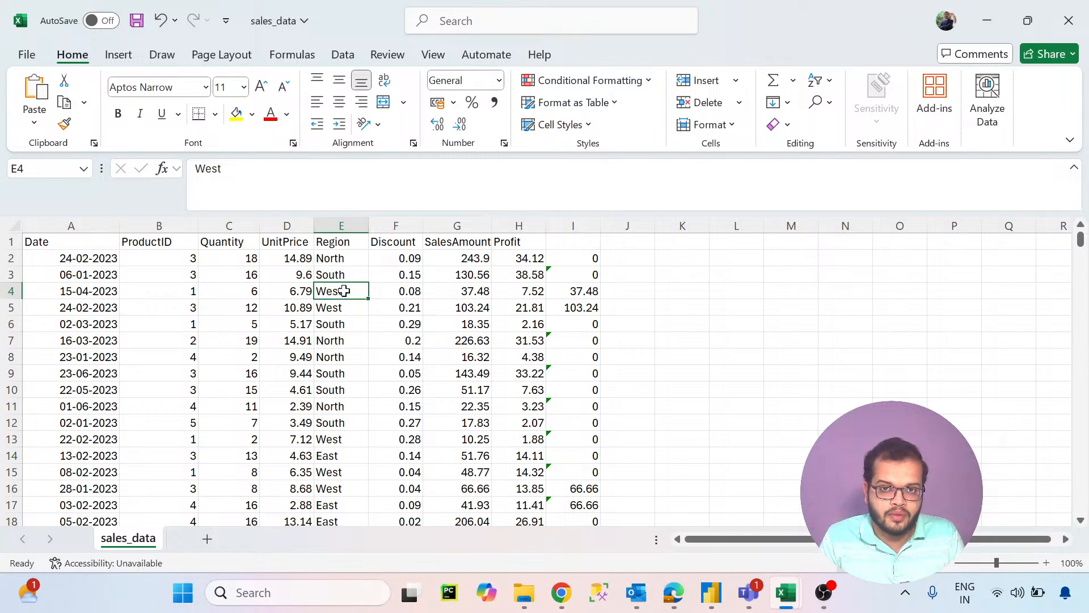
- Compare the Region and SalesAmount entries in the first data rows with the IF formulas in column I
{"action": "left_click", "coordinate": [464, 292]}
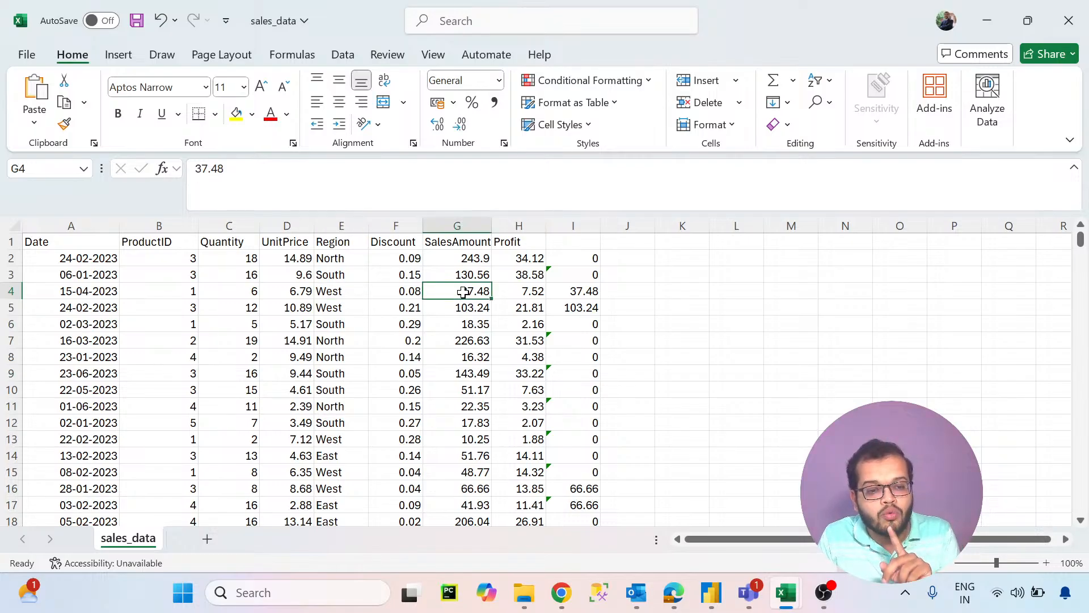
{"action": "left_click", "coordinate": [341, 292]}
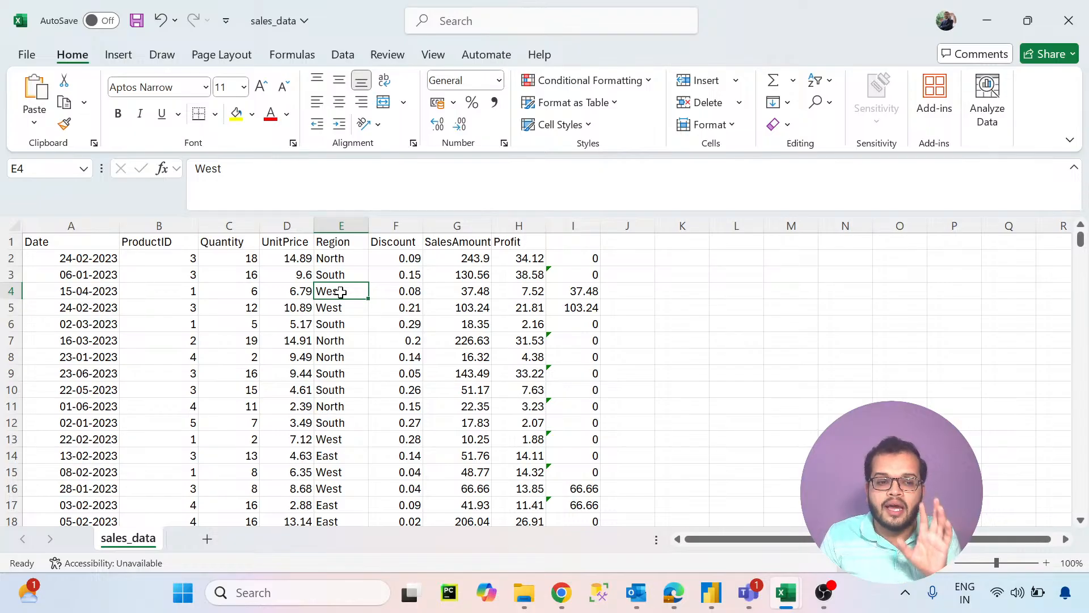
{"action": "left_click", "coordinate": [487, 294]}
{"action": "left_click", "coordinate": [588, 292]}
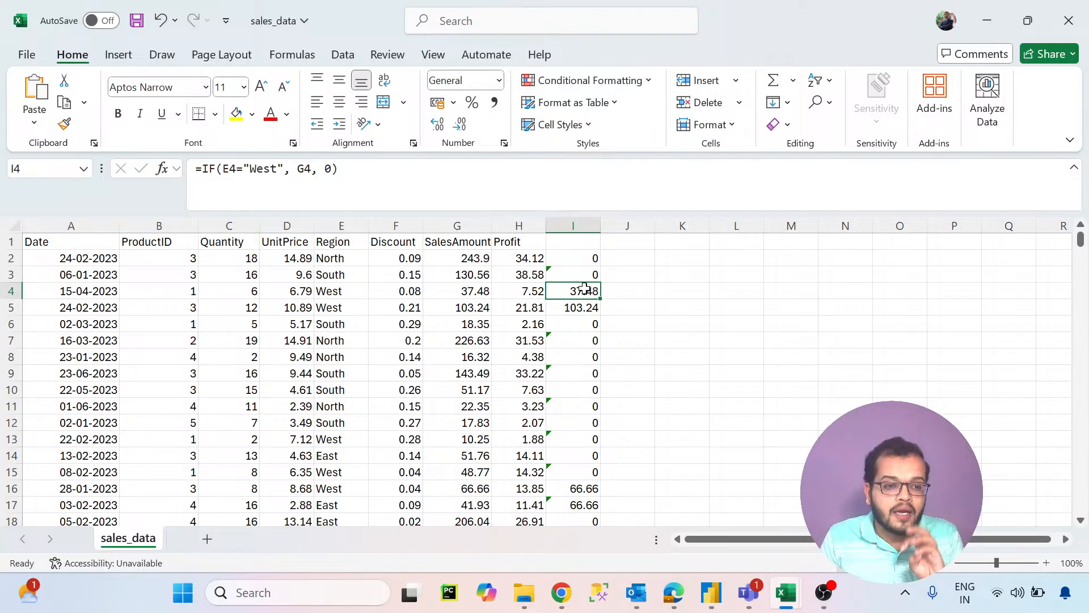
{"action": "left_click", "coordinate": [339, 290]}
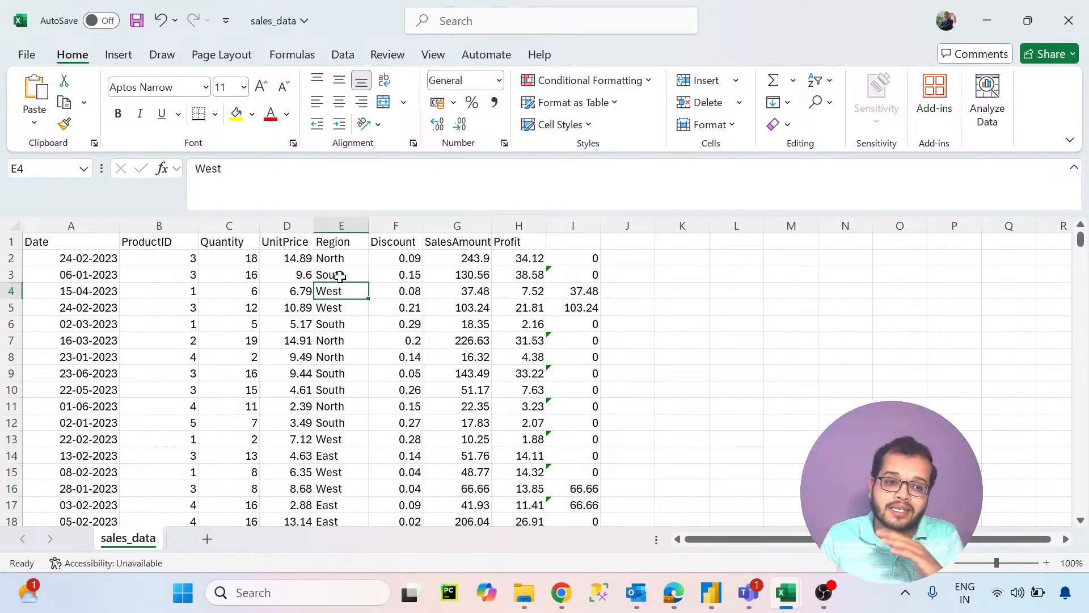
{"action": "left_click", "coordinate": [340, 276]}
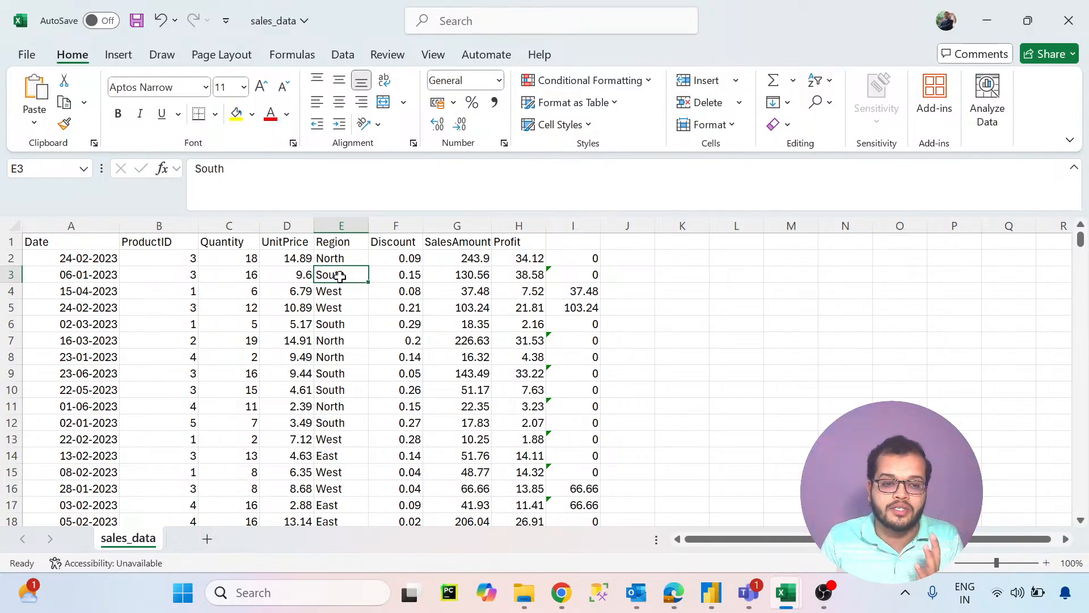
{"action": "left_click", "coordinate": [573, 275]}
{"action": "left_click", "coordinate": [576, 259]}
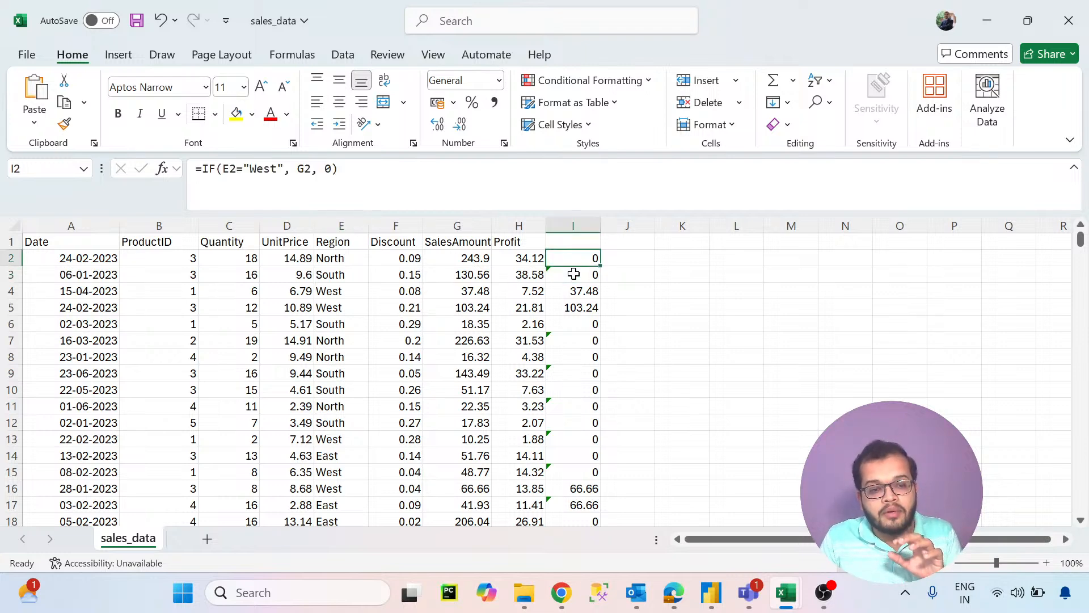
{"action": "left_click", "coordinate": [577, 294]}
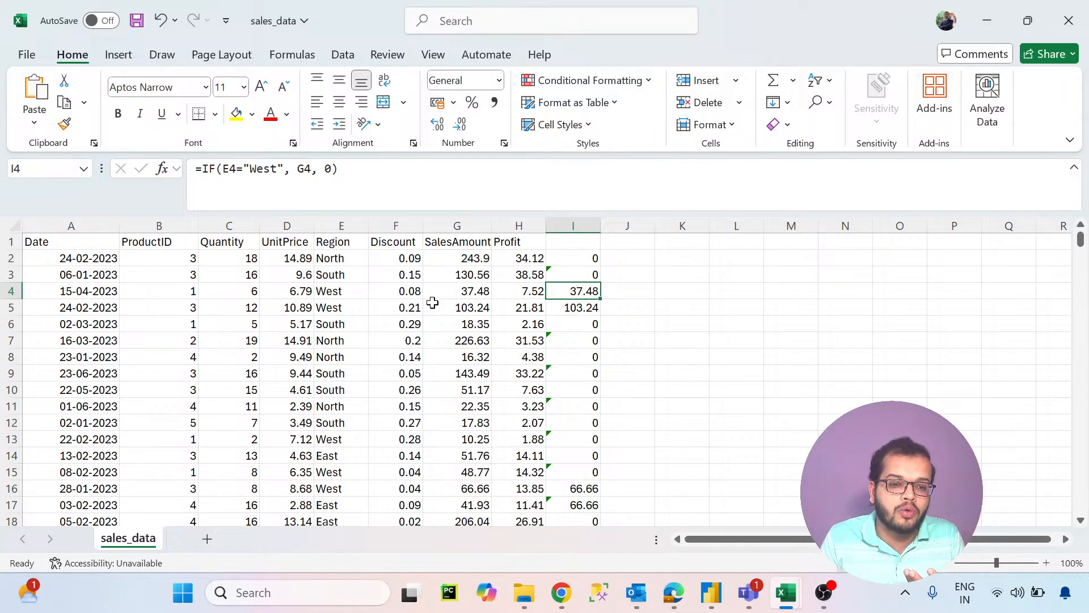
{"action": "left_click", "coordinate": [213, 171]}
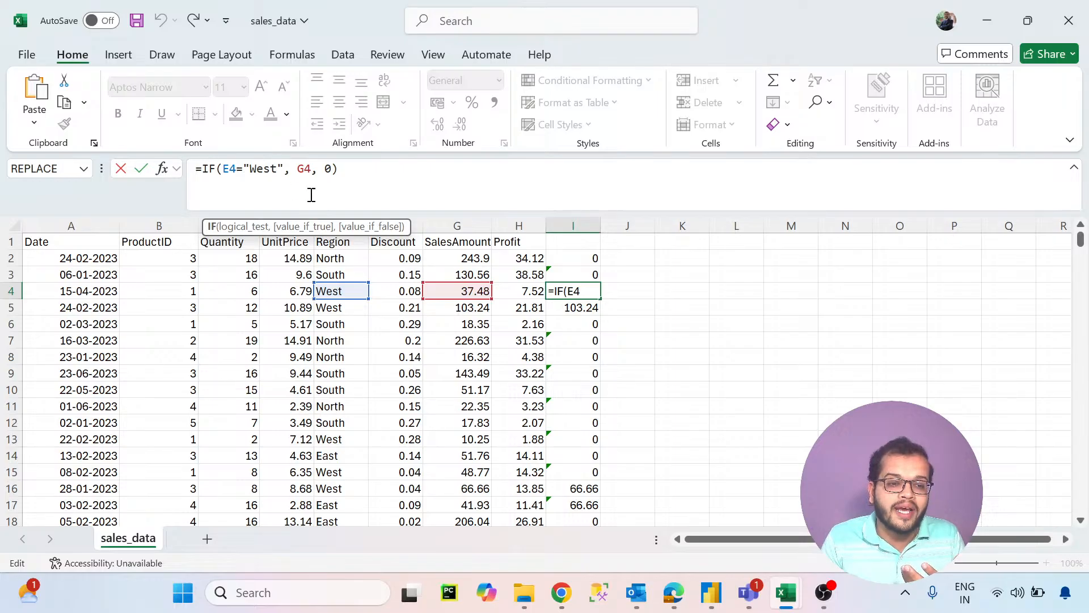
- Go through the Date, ProductID, Quantity and Region columns, checking the individual region entries in cells E2 to E4
{"action": "left_click", "coordinate": [82, 227]}
{"action": "left_click", "coordinate": [182, 226]}
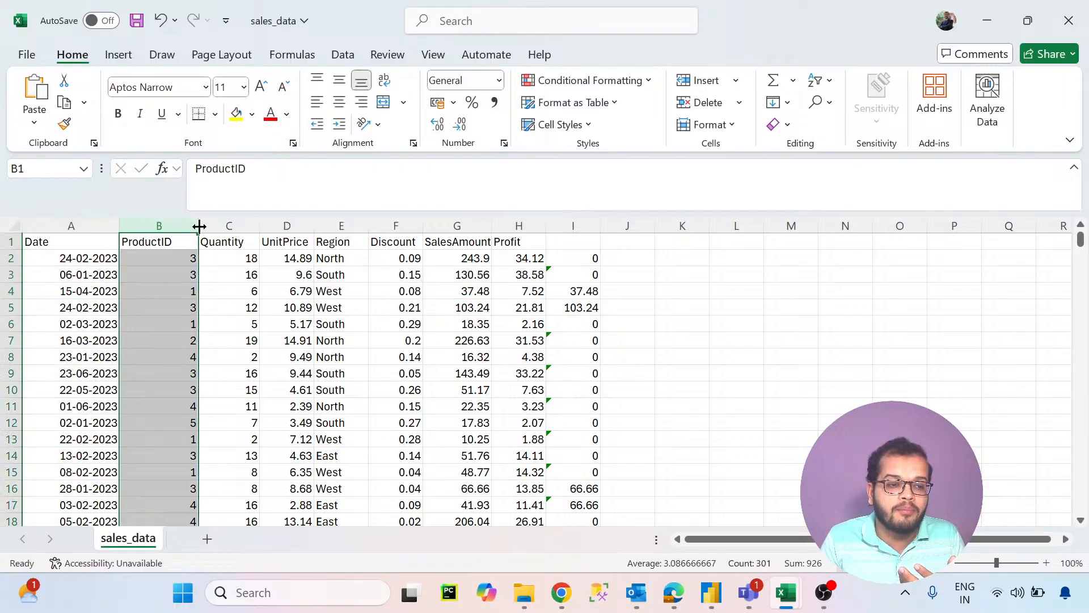
{"action": "left_click", "coordinate": [238, 226]}
{"action": "left_click", "coordinate": [344, 225]}
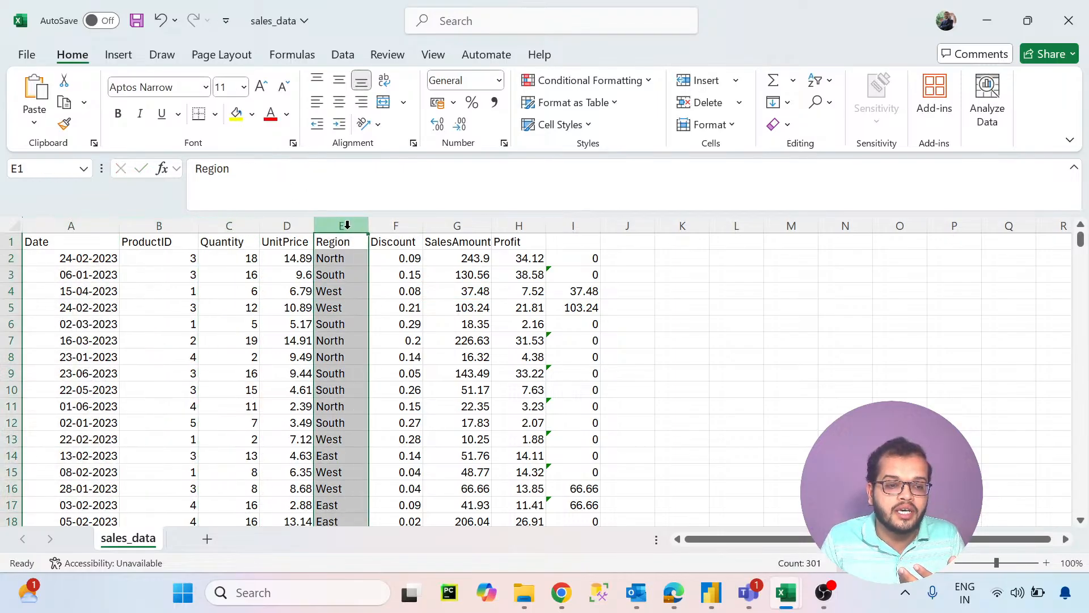
{"action": "left_click", "coordinate": [347, 256]}
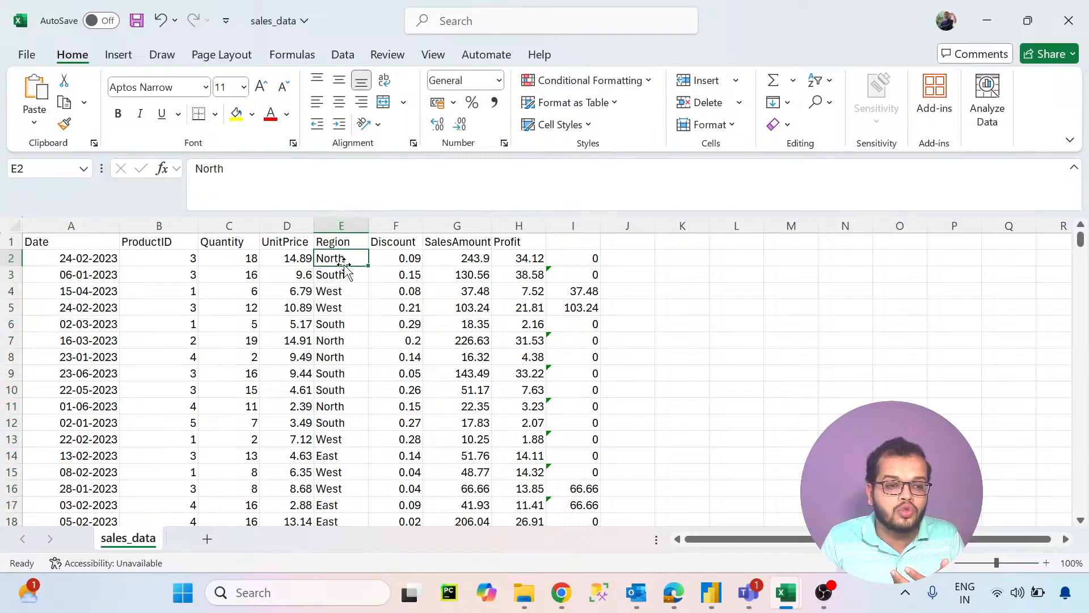
{"action": "left_click", "coordinate": [341, 276]}
{"action": "left_click", "coordinate": [340, 290]}
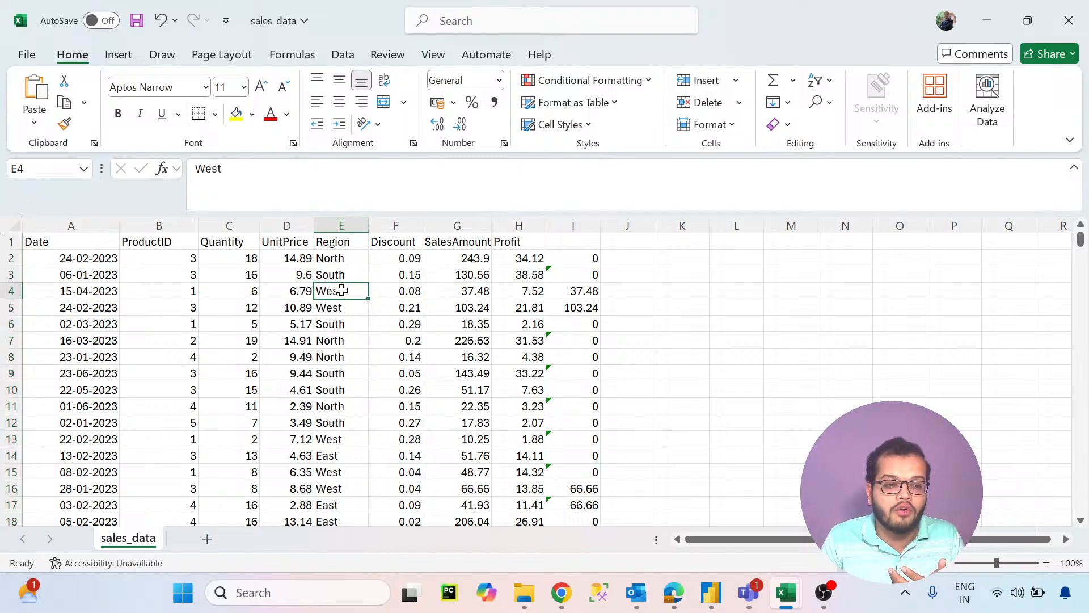
- Inspect the true and false arguments of the IF formula in cell I4
{"action": "left_click", "coordinate": [591, 296]}
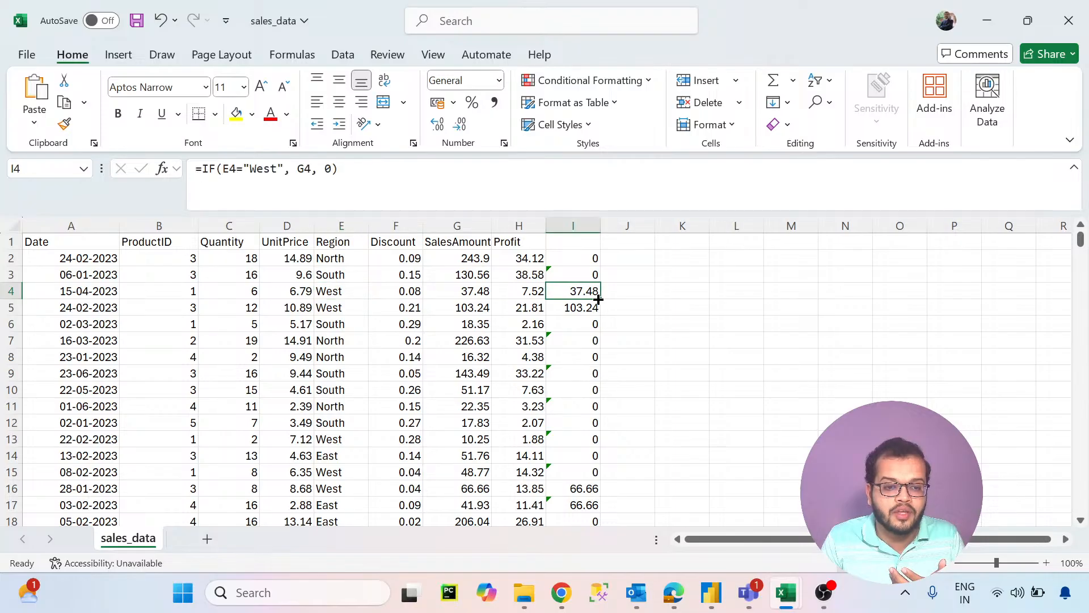
{"action": "double_click", "coordinate": [305, 170]}
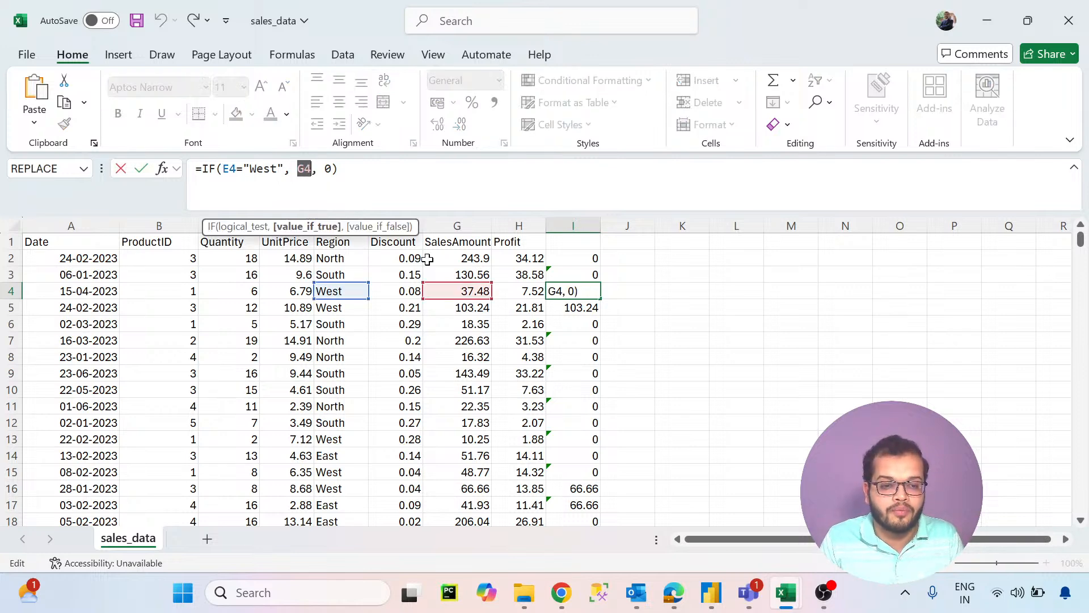
{"action": "left_click", "coordinate": [331, 173]}
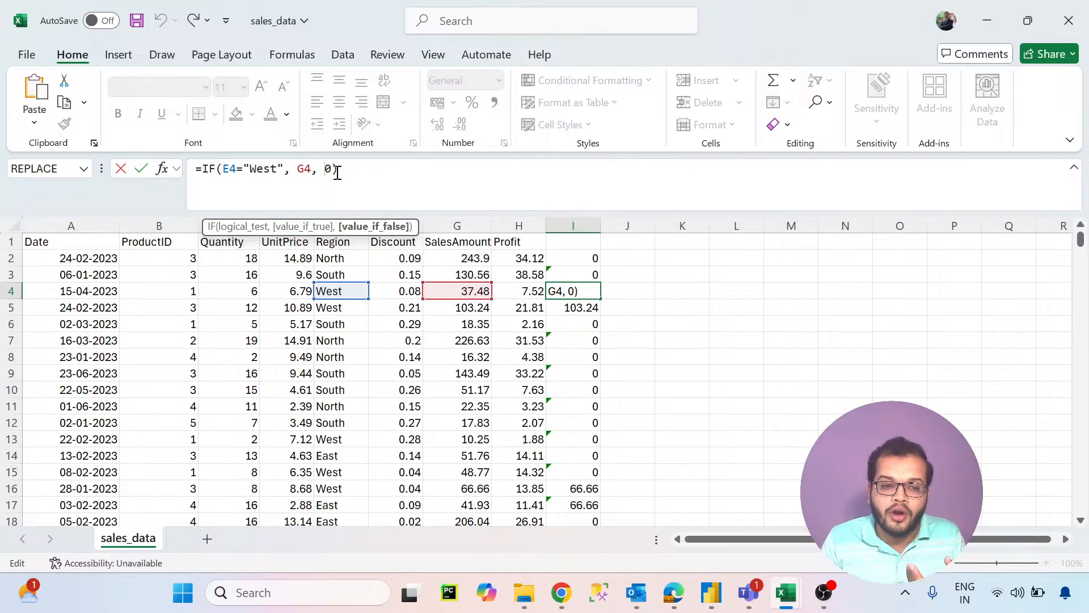
{"action": "left_click", "coordinate": [338, 173]}
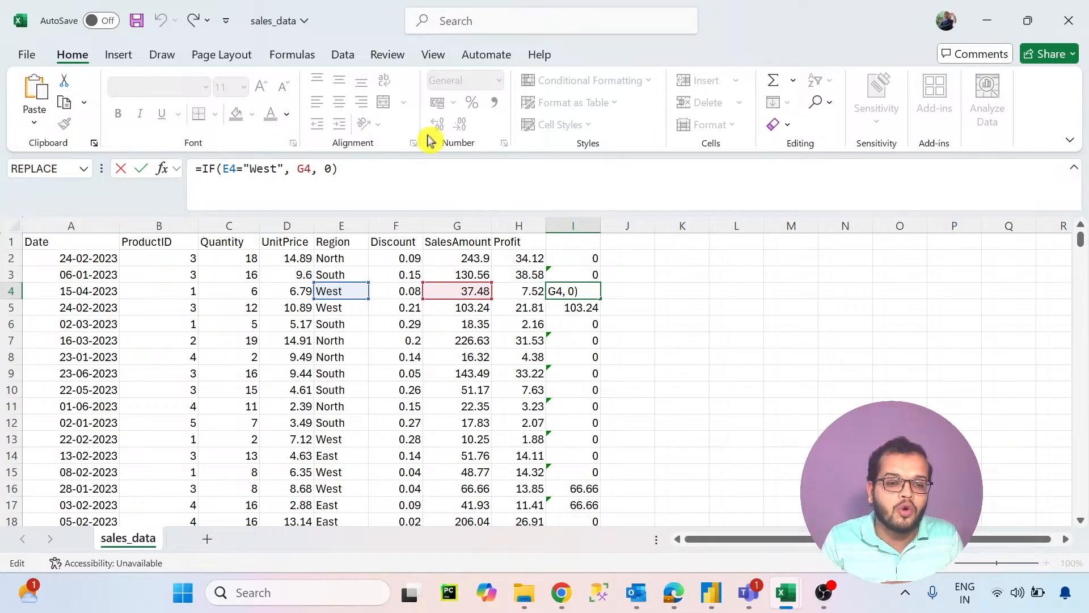
{"action": "left_click", "coordinate": [630, 302]}
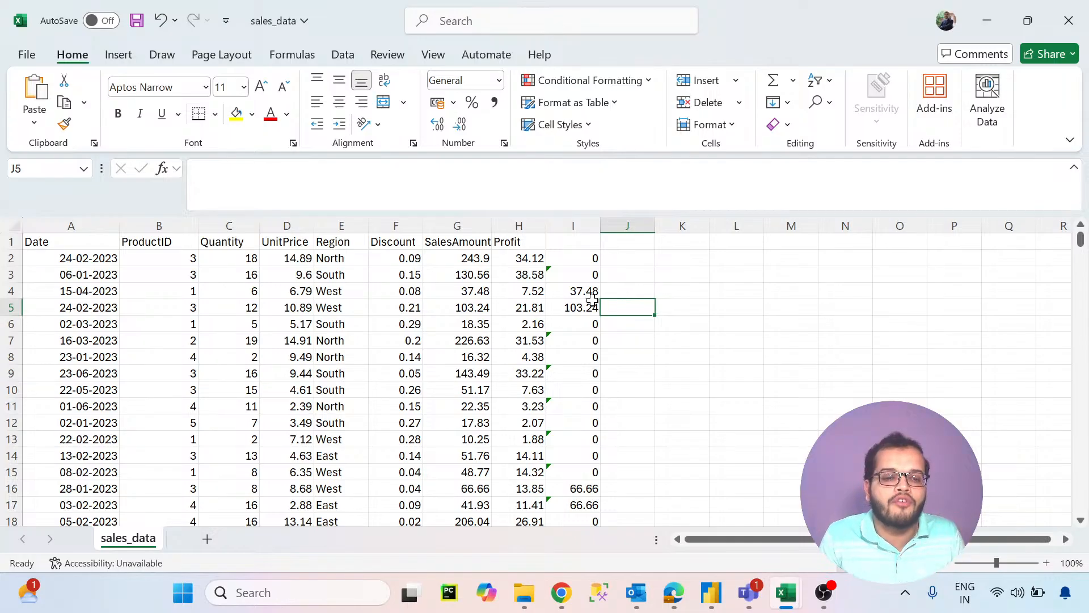
{"action": "left_click", "coordinate": [563, 293]}
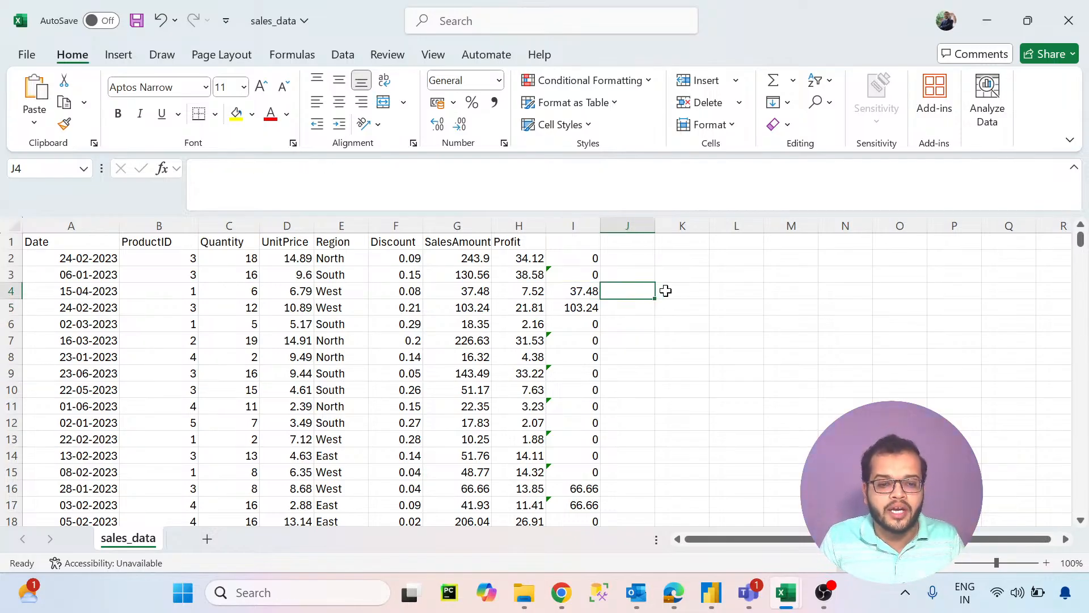
- Enter the formula =SUM(G2:G17) in cell K4 to total the first sales amounts
{"action": "double_click", "coordinate": [664, 291]}
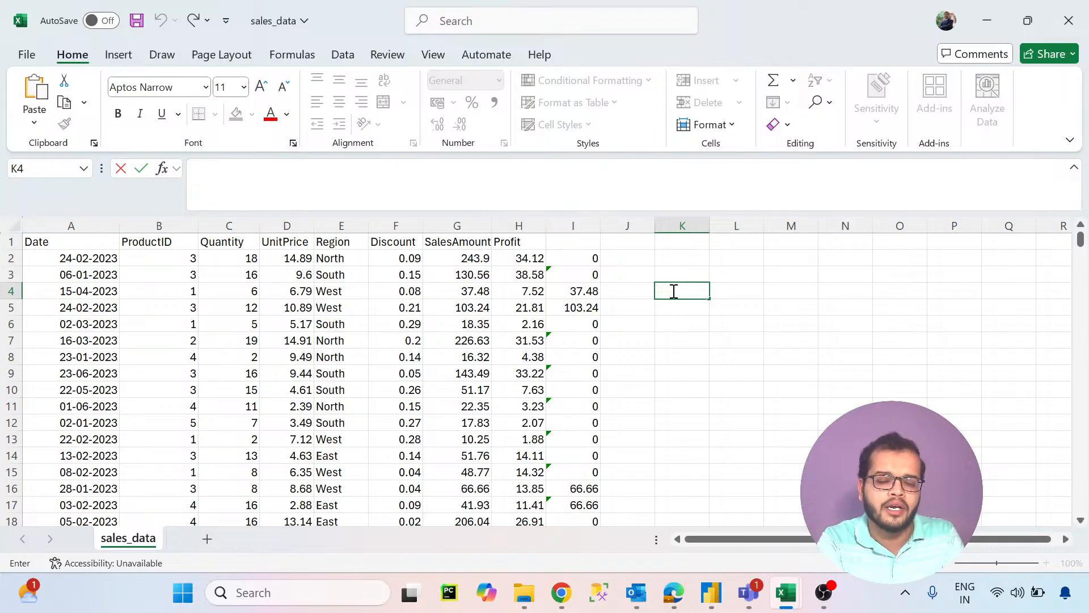
{"action": "type", "text": "="}
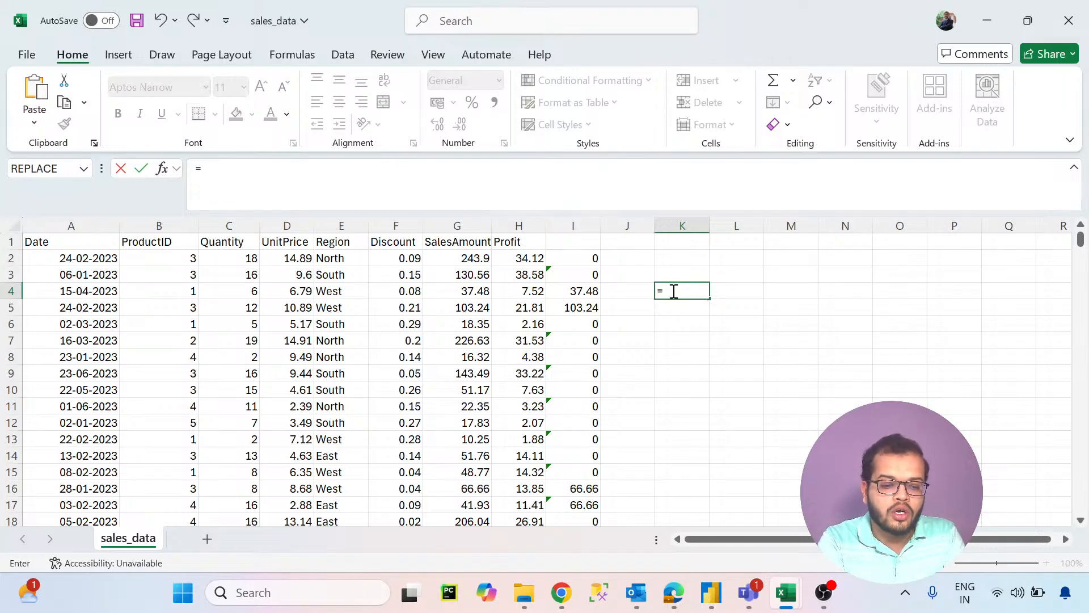
{"action": "type", "text": "sum"}
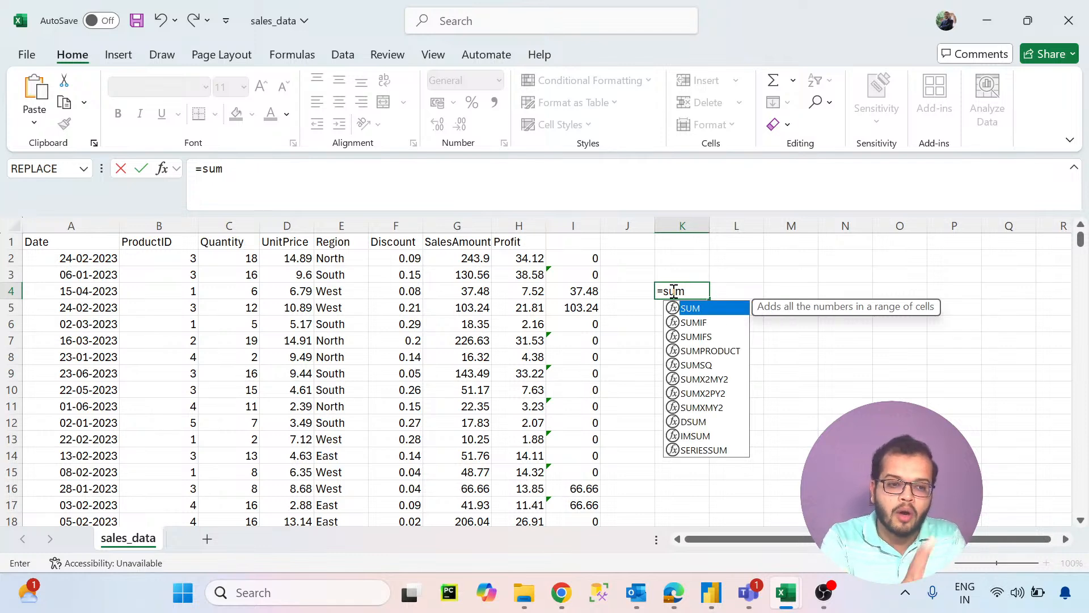
{"action": "left_click", "coordinate": [478, 289]}
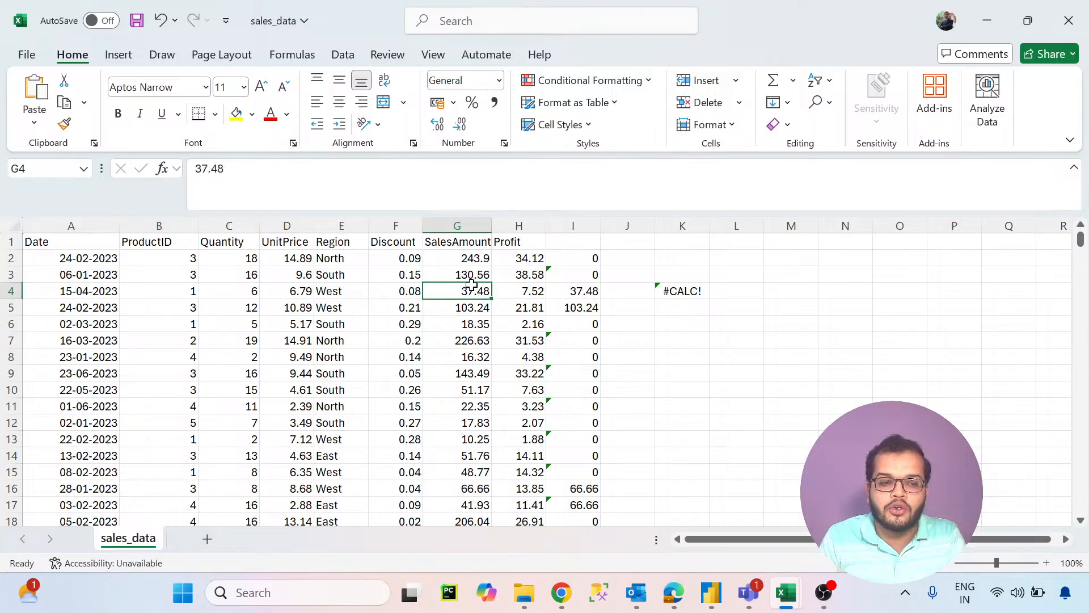
{"action": "double_click", "coordinate": [695, 290]}
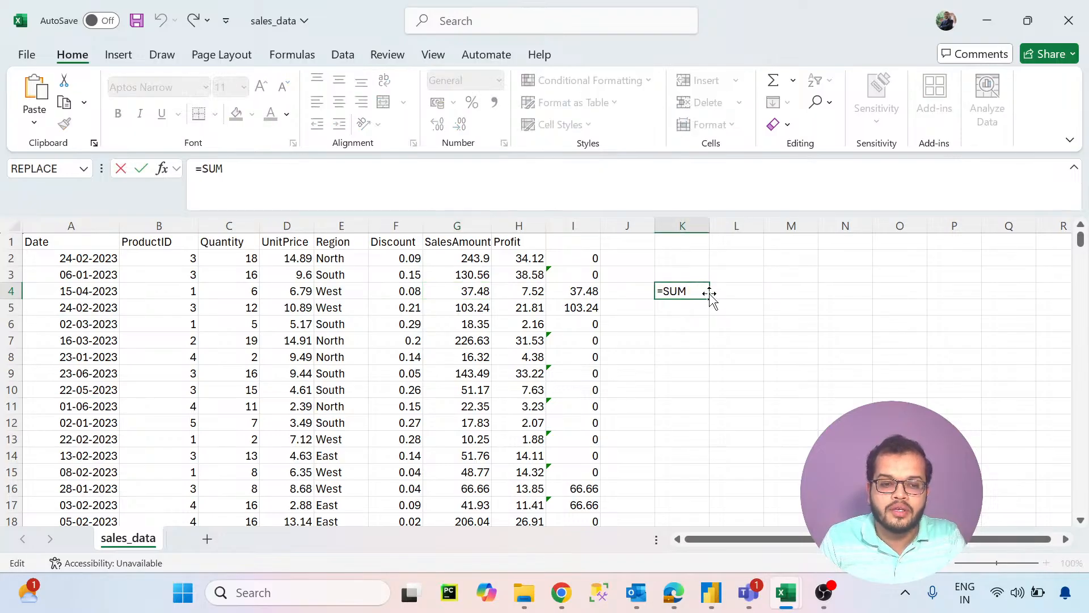
{"action": "type", "text": "("}
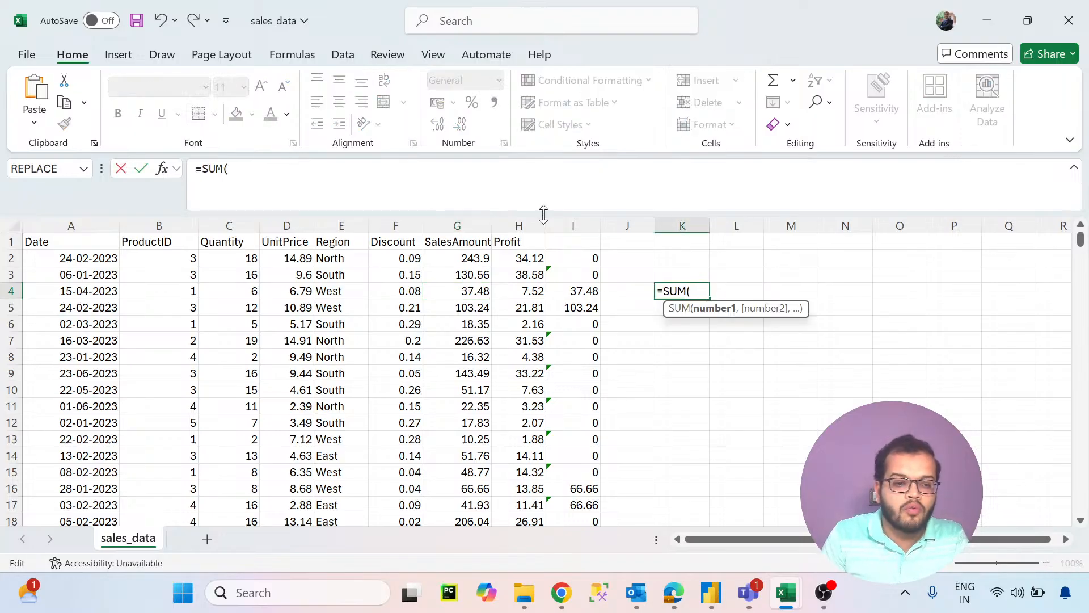
{"action": "left_click", "coordinate": [471, 259]}
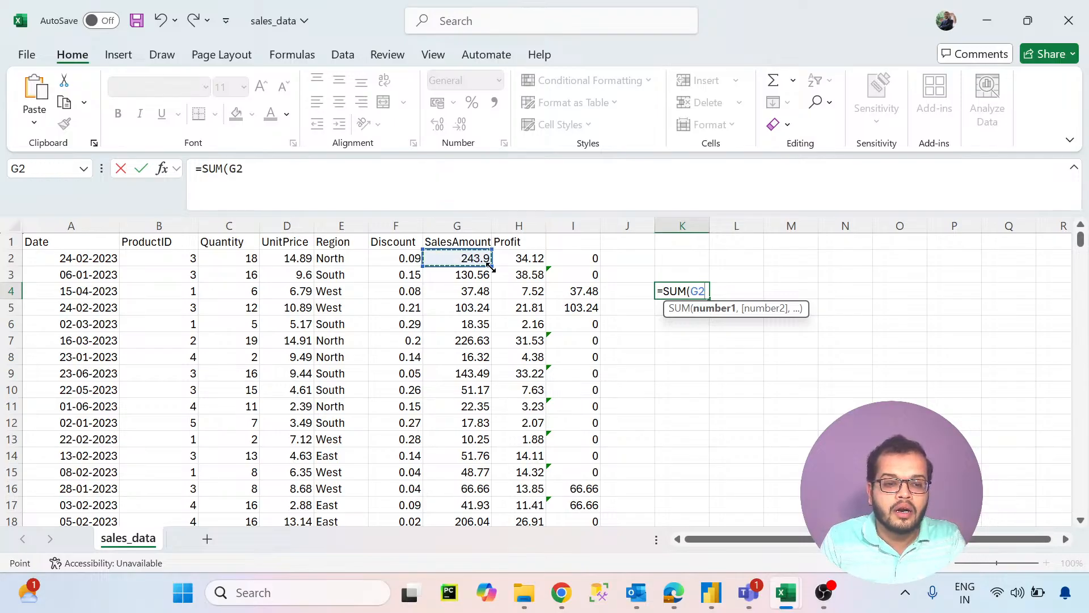
{"action": "left_click_drag", "start_coordinate": [489, 266], "coordinate": [491, 508]}
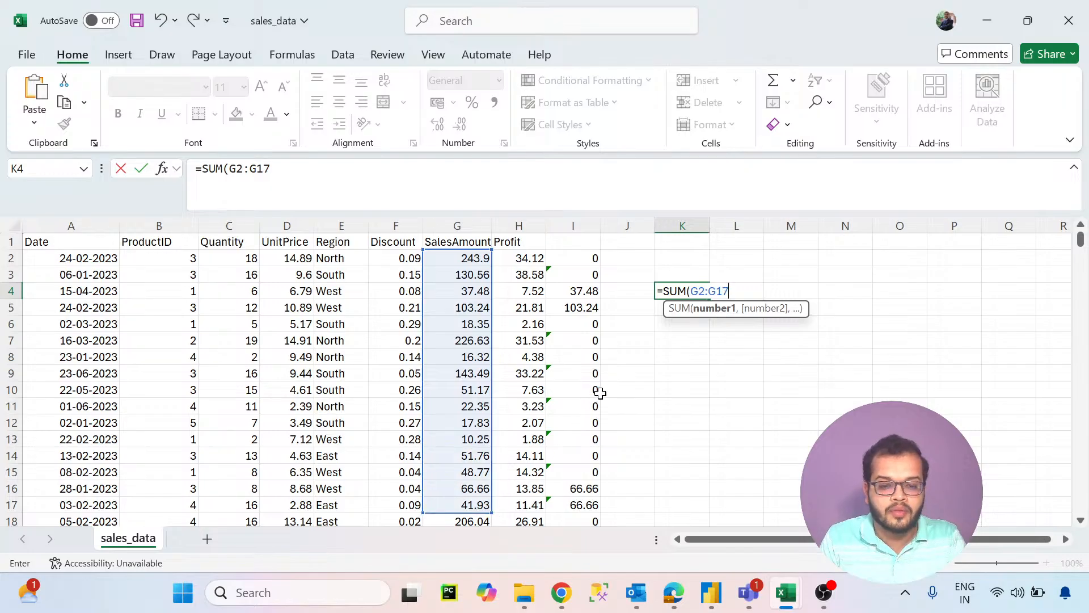
{"action": "type", "text": ")"}
{"action": "key", "text": "Return"}
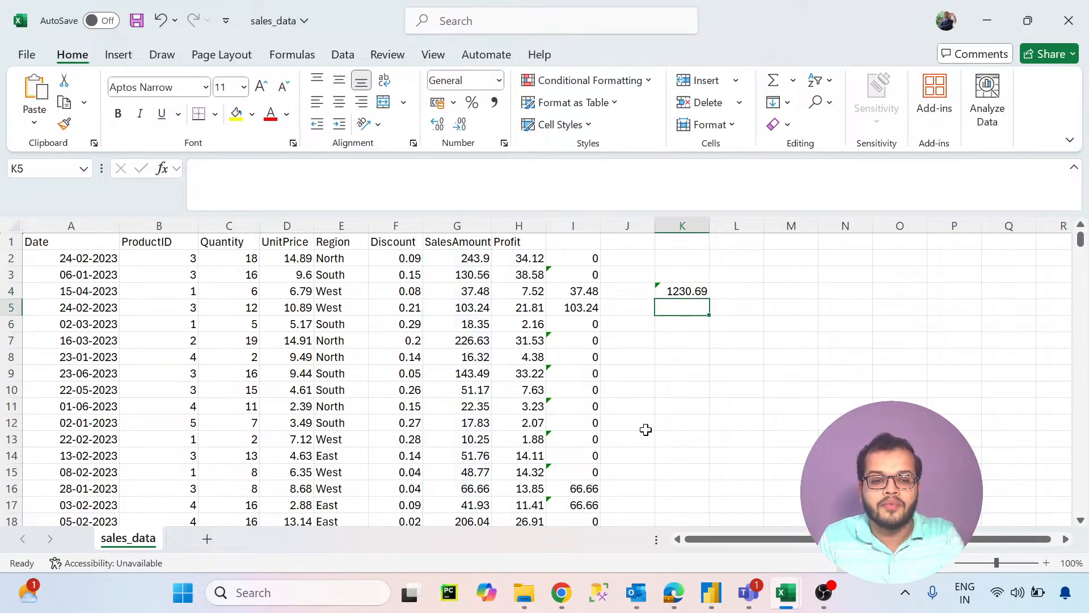
- Review the SUM formula in cell K4 and clear the cell
{"action": "left_click", "coordinate": [692, 299]}
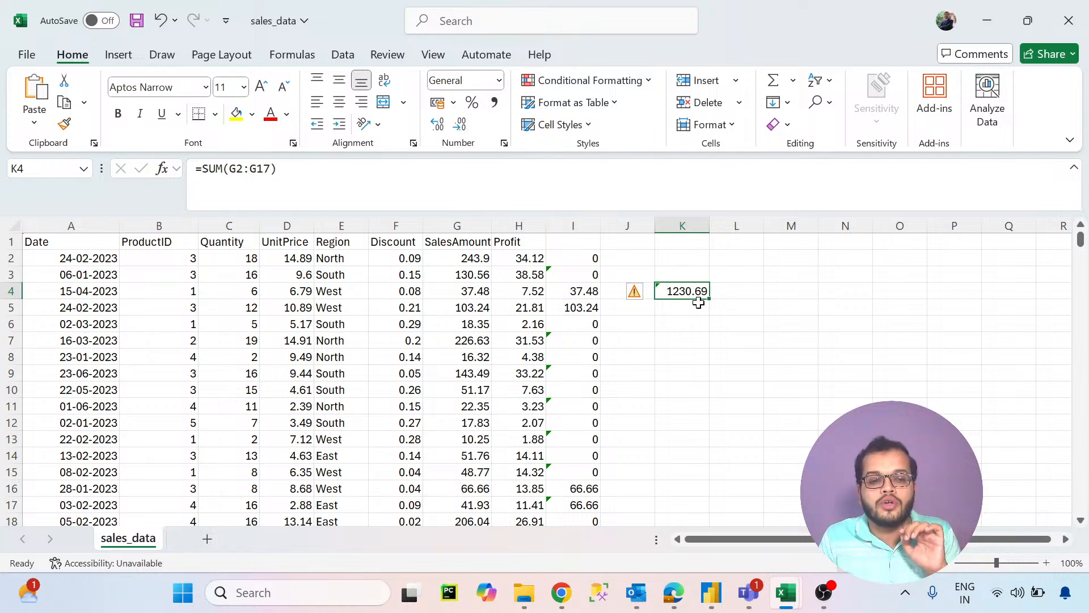
{"action": "left_click", "coordinate": [733, 291]}
{"action": "left_click", "coordinate": [697, 291]}
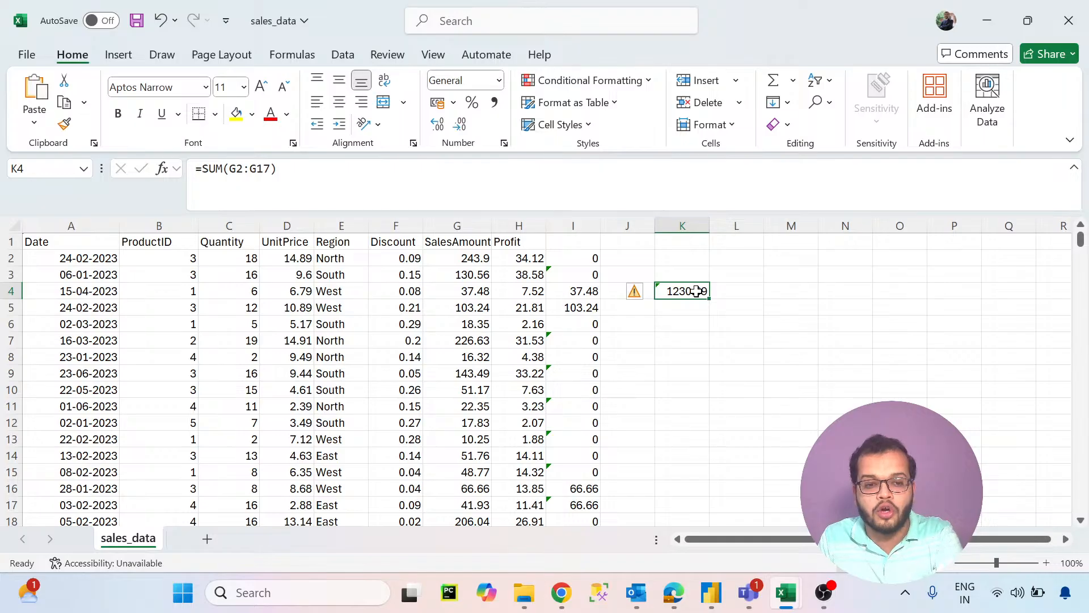
{"action": "key", "text": "Delete"}
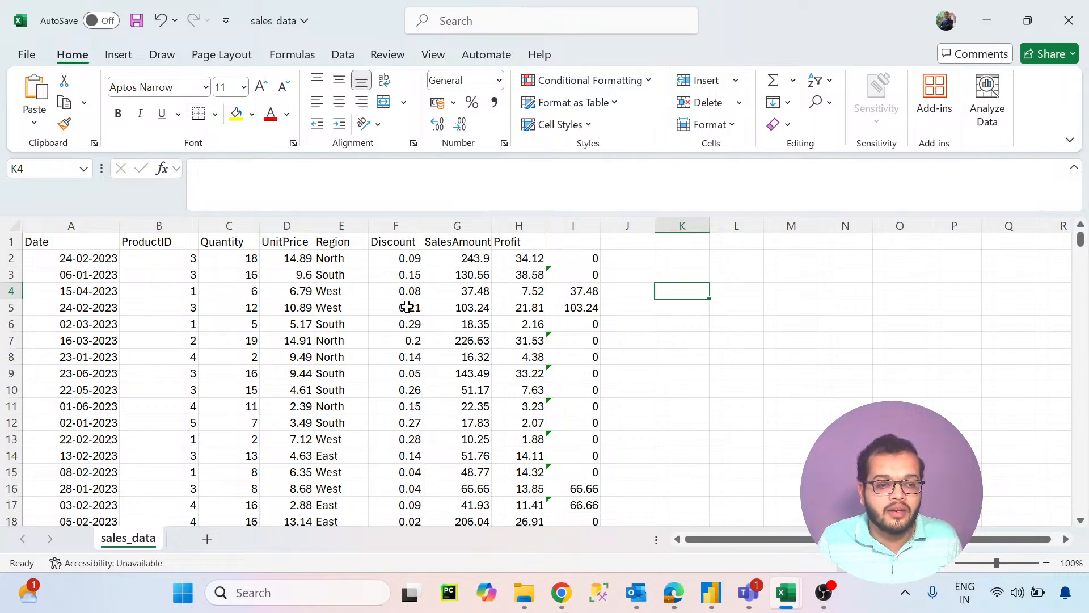
- Examine individual SalesAmount entries and the values across rows 8, 11 and 12 of the sales_data sheet
{"action": "left_click", "coordinate": [437, 291]}
{"action": "left_click", "coordinate": [456, 308]}
{"action": "left_click", "coordinate": [457, 343]}
{"action": "left_click", "coordinate": [469, 391]}
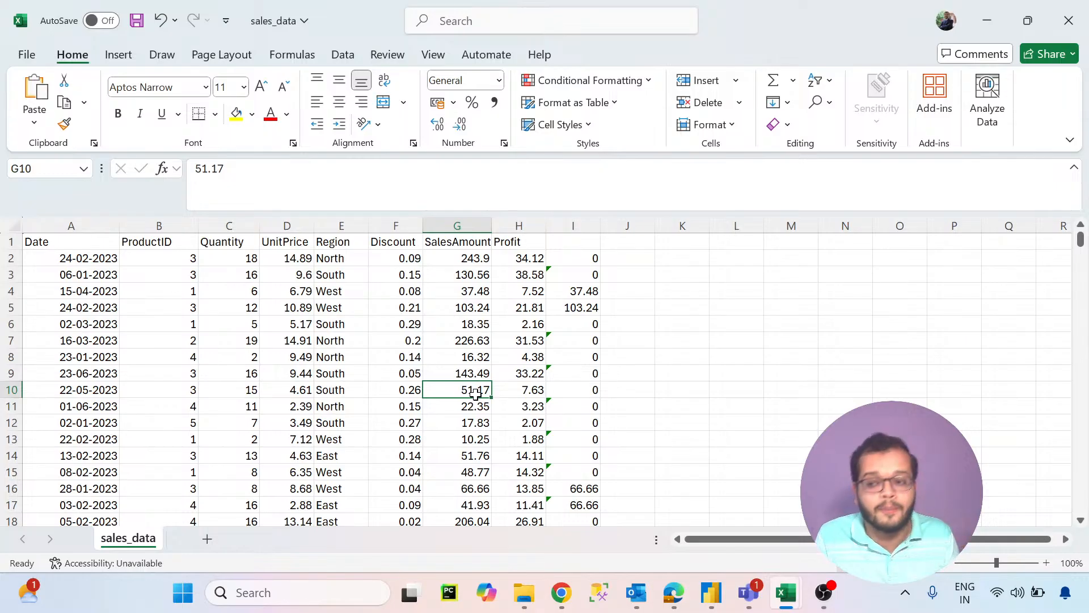
{"action": "left_click_drag", "start_coordinate": [212, 356], "coordinate": [553, 357]}
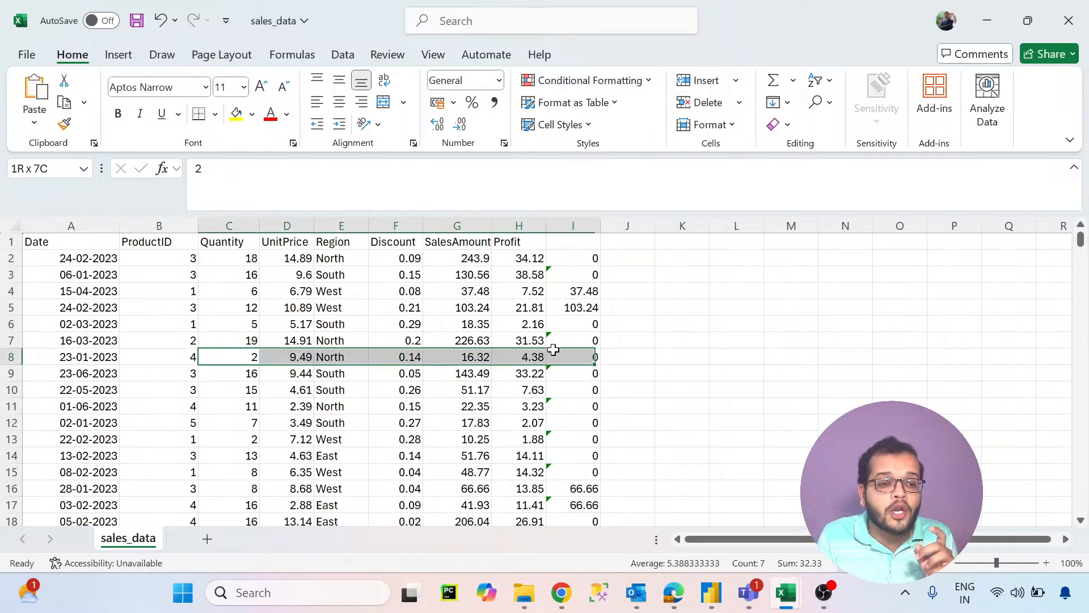
{"action": "left_click_drag", "start_coordinate": [227, 407], "coordinate": [525, 425]}
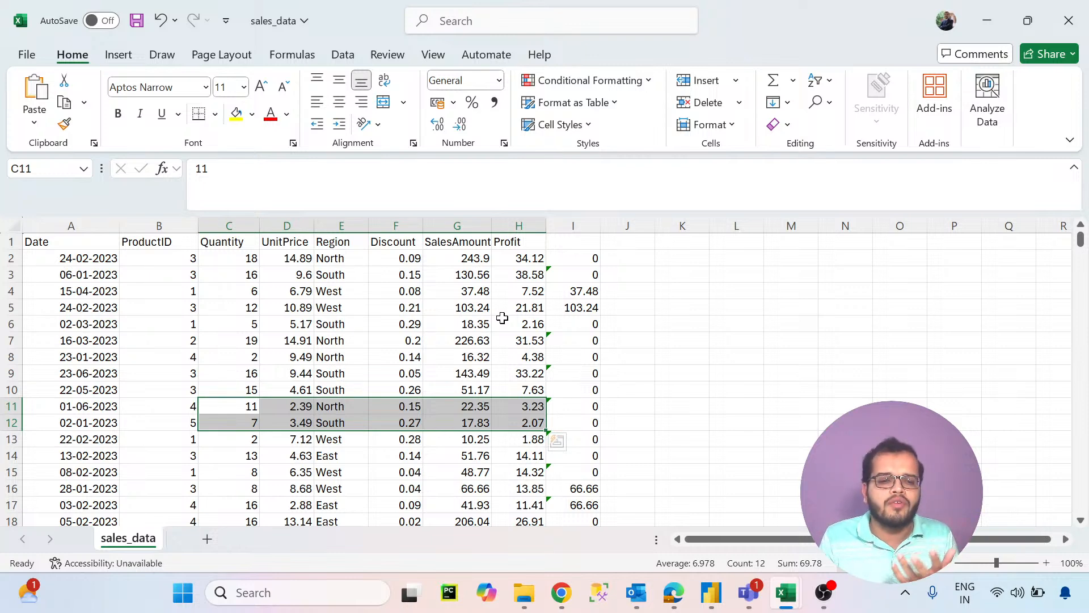
{"action": "left_click", "coordinate": [658, 292]}
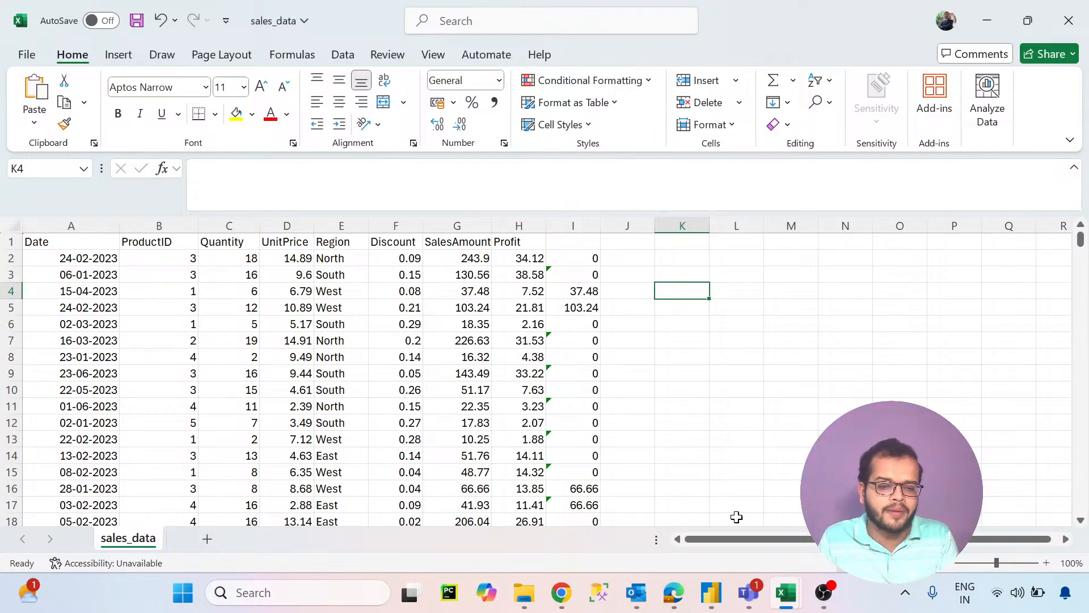
- Switch to Power BI Desktop and load the sales_data CSV file from the Downloads folder
{"action": "left_click", "coordinate": [711, 590]}
{"action": "left_click", "coordinate": [769, 507]}
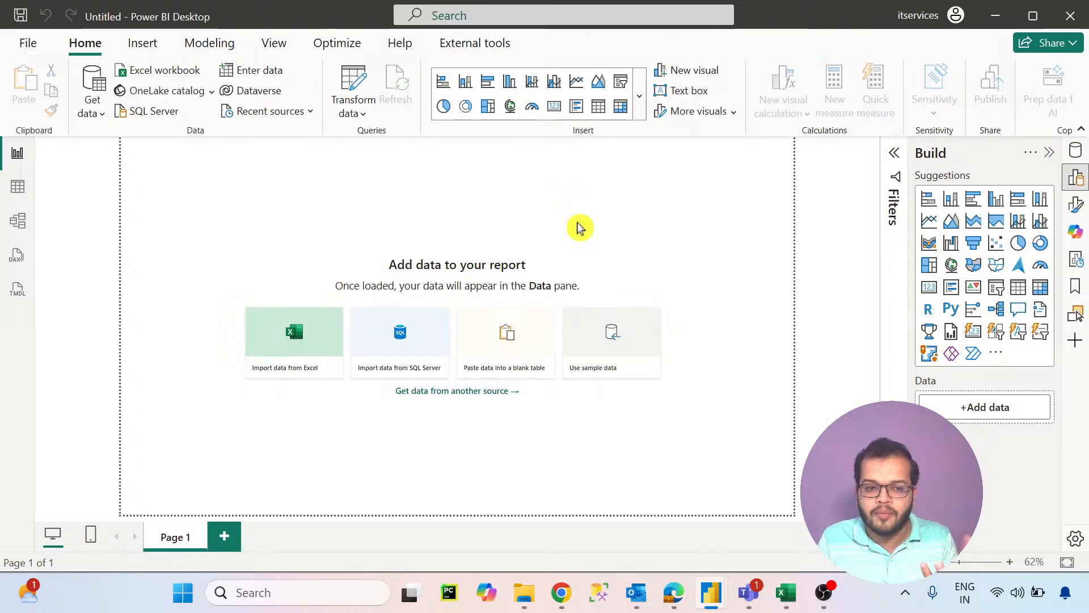
{"action": "left_click", "coordinate": [86, 115]}
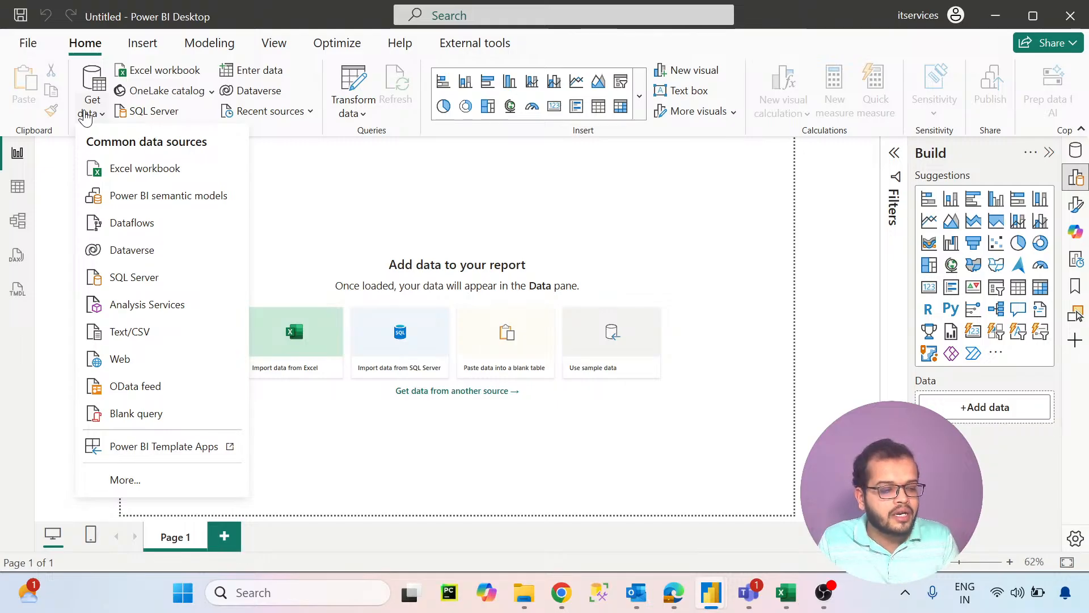
{"action": "left_click", "coordinate": [168, 335]}
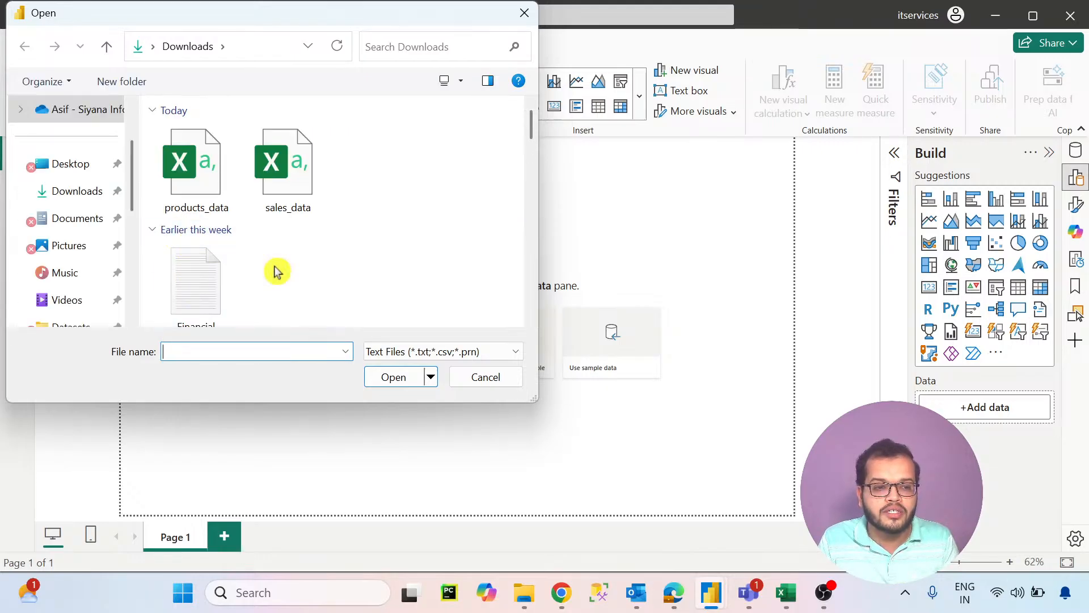
{"action": "left_click", "coordinate": [290, 170]}
{"action": "left_click", "coordinate": [390, 379]}
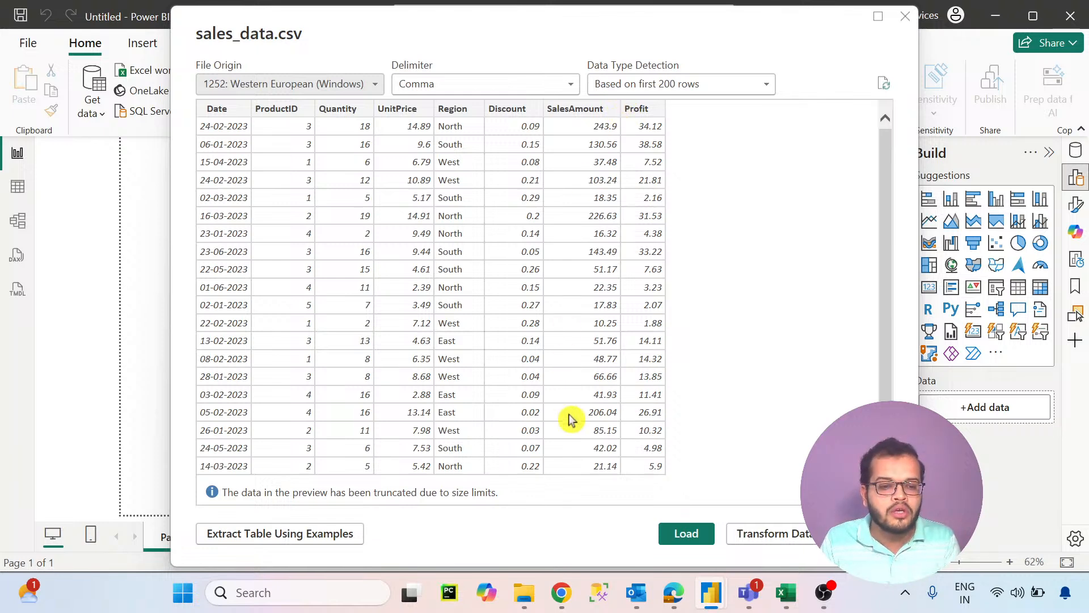
{"action": "left_click", "coordinate": [696, 537]}
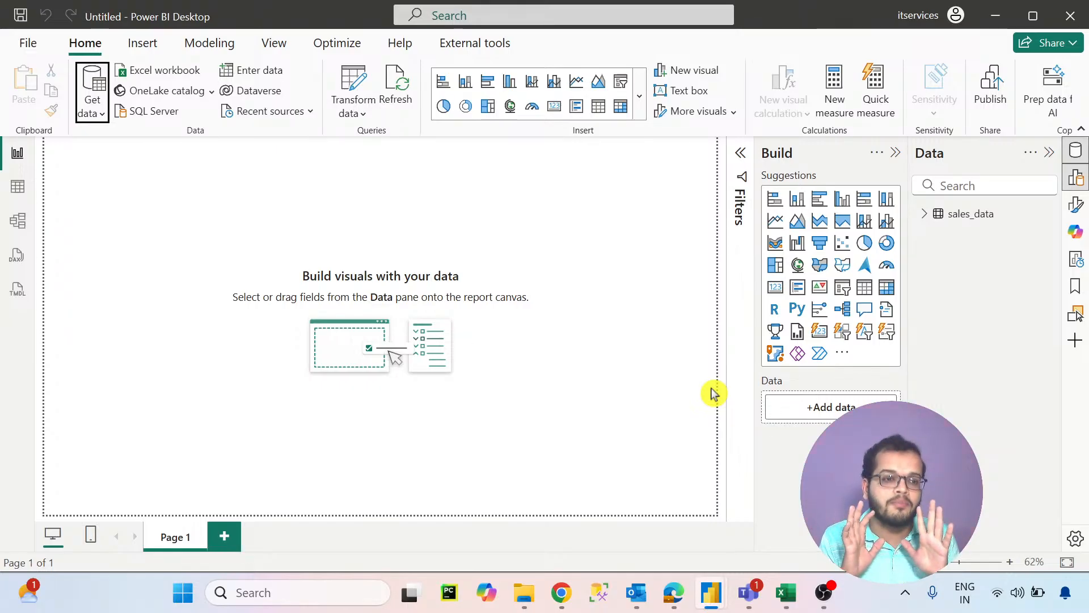
- In the model view, load the products_data CSV file and move its table card away from sales_data
{"action": "left_click", "coordinate": [7, 226]}
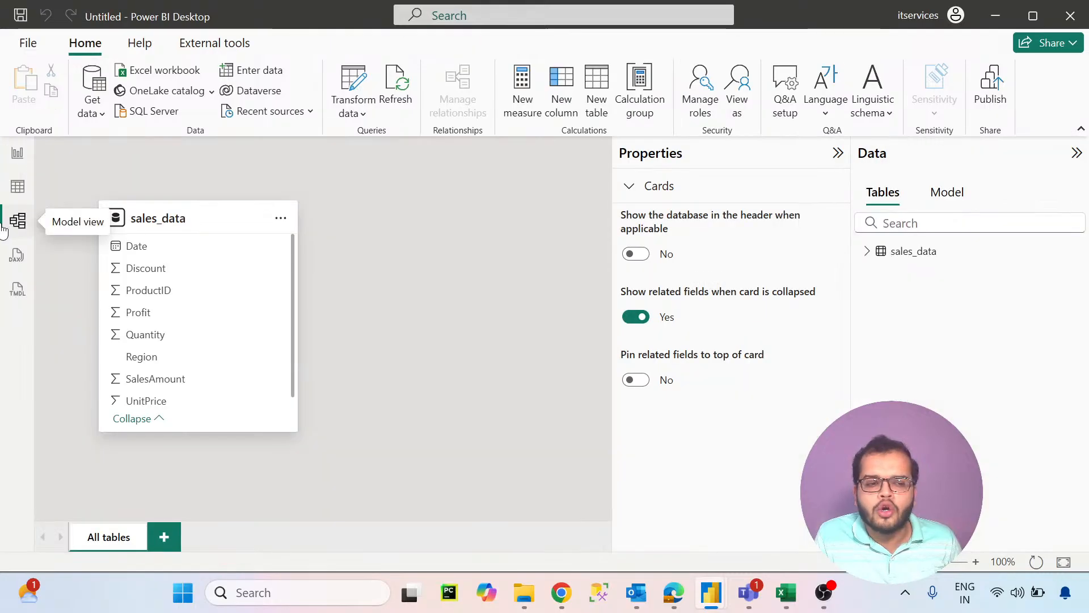
{"action": "left_click", "coordinate": [838, 152]}
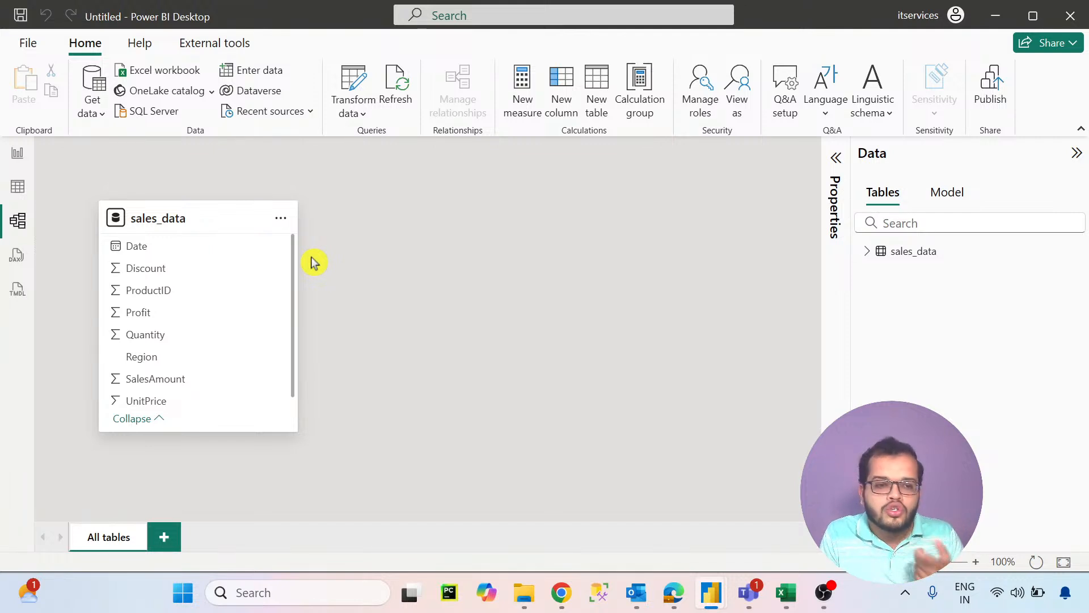
{"action": "left_click", "coordinate": [98, 115]}
{"action": "left_click", "coordinate": [143, 328]}
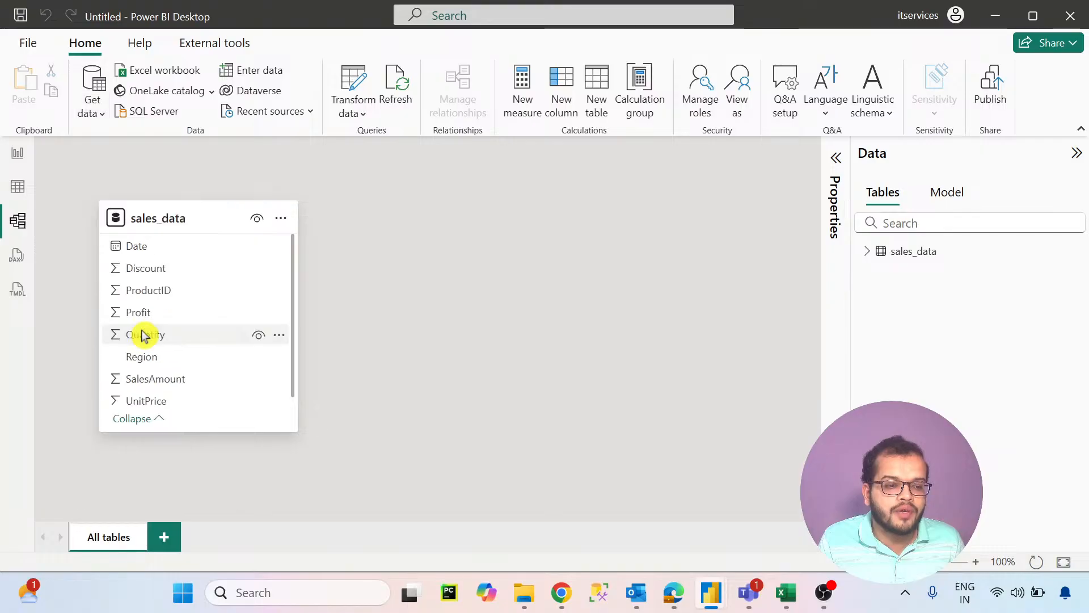
{"action": "left_click", "coordinate": [187, 169]}
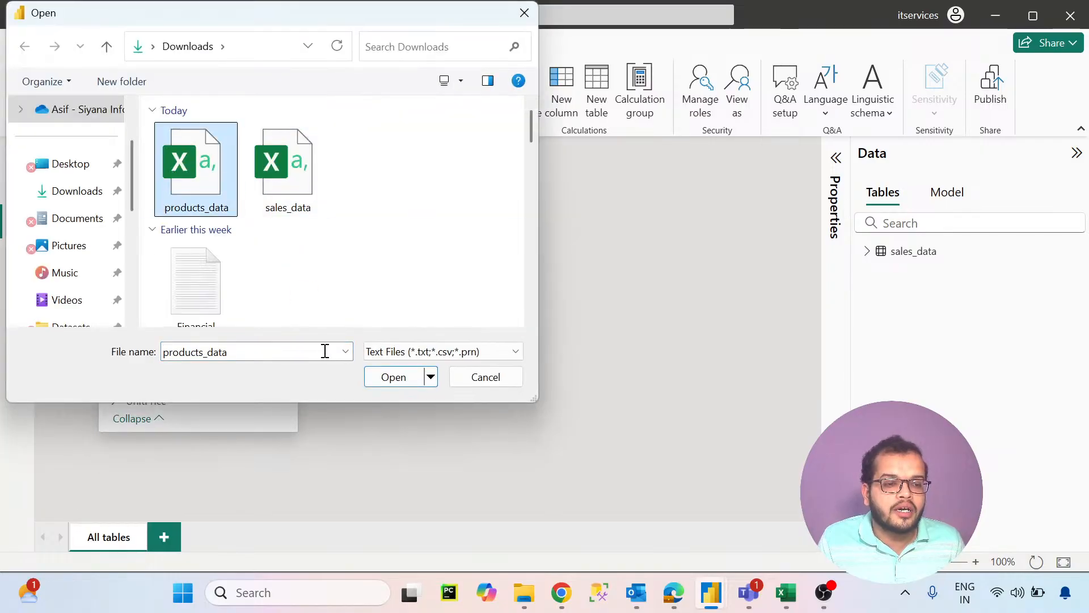
{"action": "left_click", "coordinate": [391, 377]}
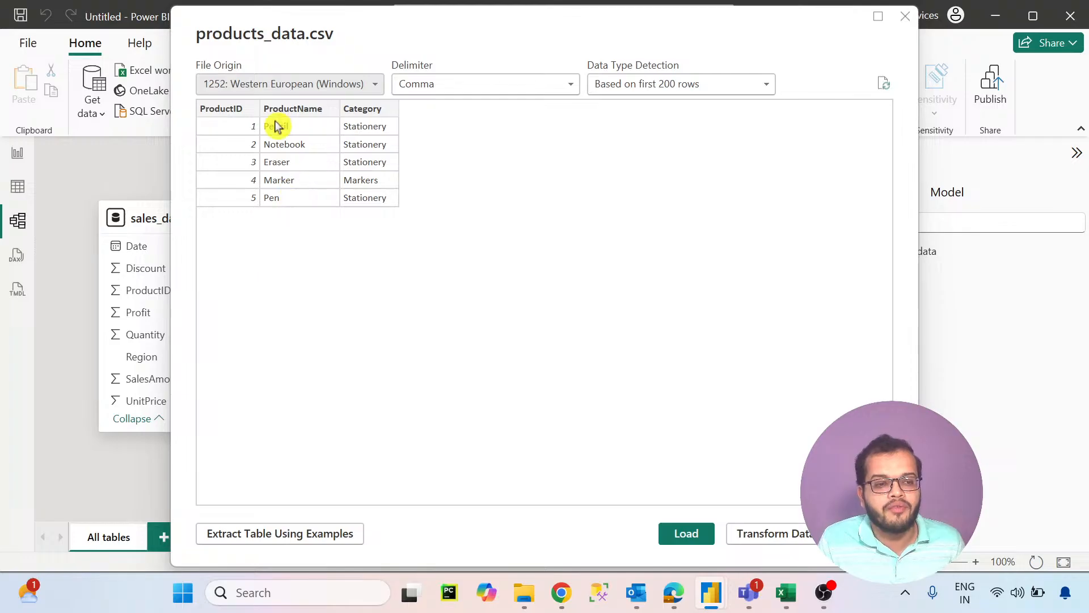
{"action": "left_click", "coordinate": [672, 537]}
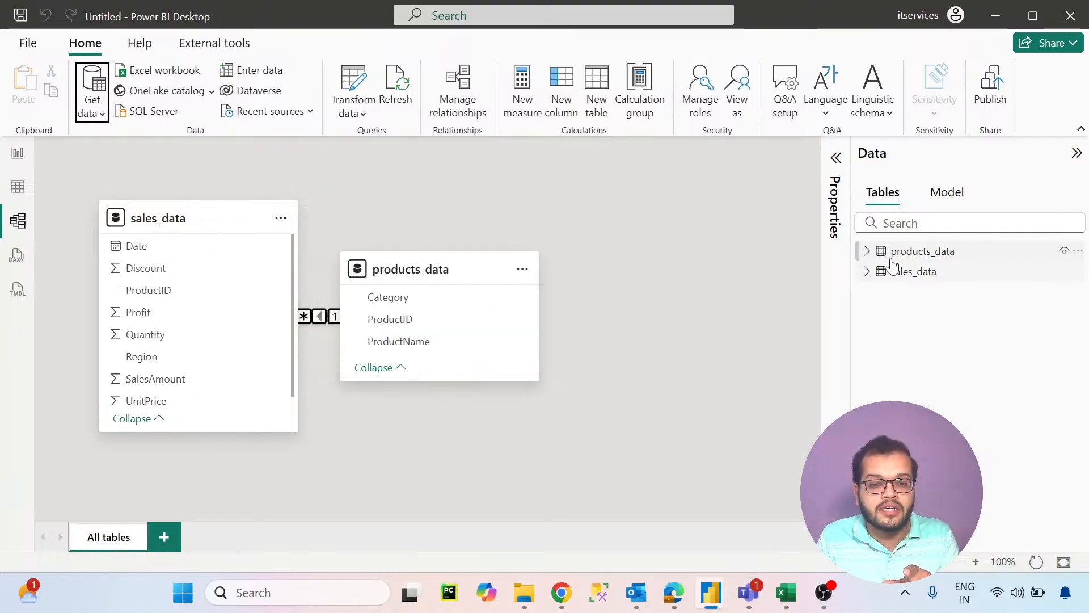
{"action": "left_click_drag", "start_coordinate": [452, 270], "coordinate": [584, 373]}
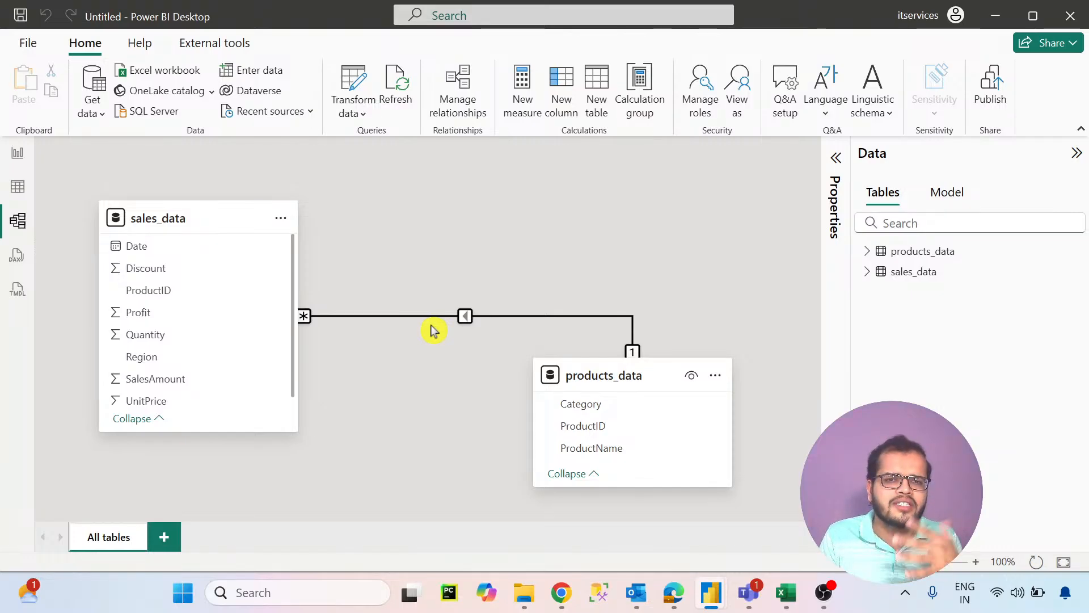
- In the report view, expand the fields of both tables, select SalesAmount and review the table's calculation options
{"action": "left_click", "coordinate": [15, 162]}
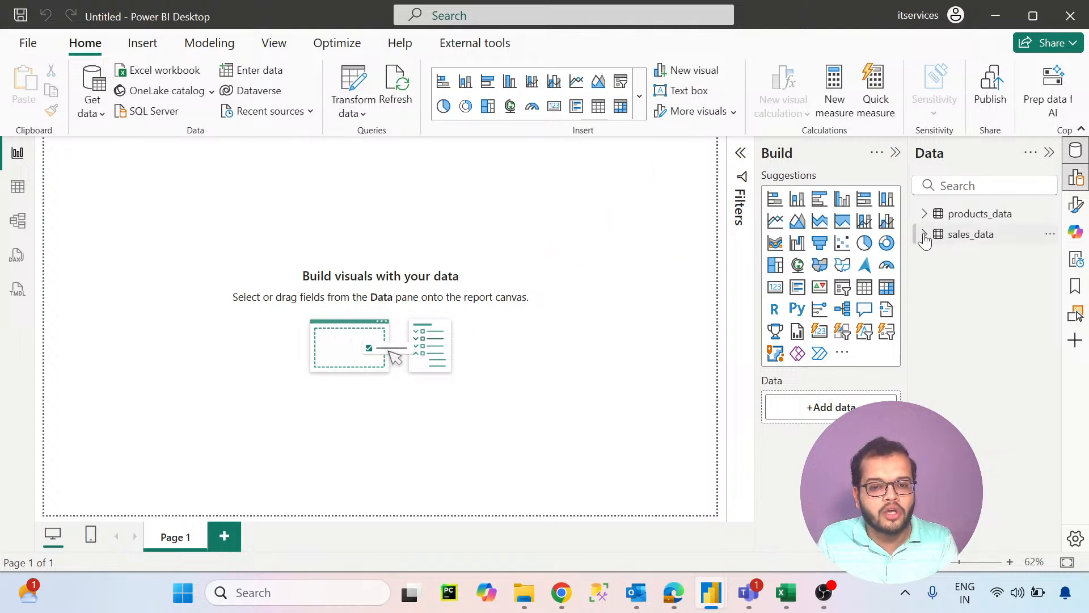
{"action": "left_click", "coordinate": [925, 235]}
{"action": "left_click", "coordinate": [925, 215]}
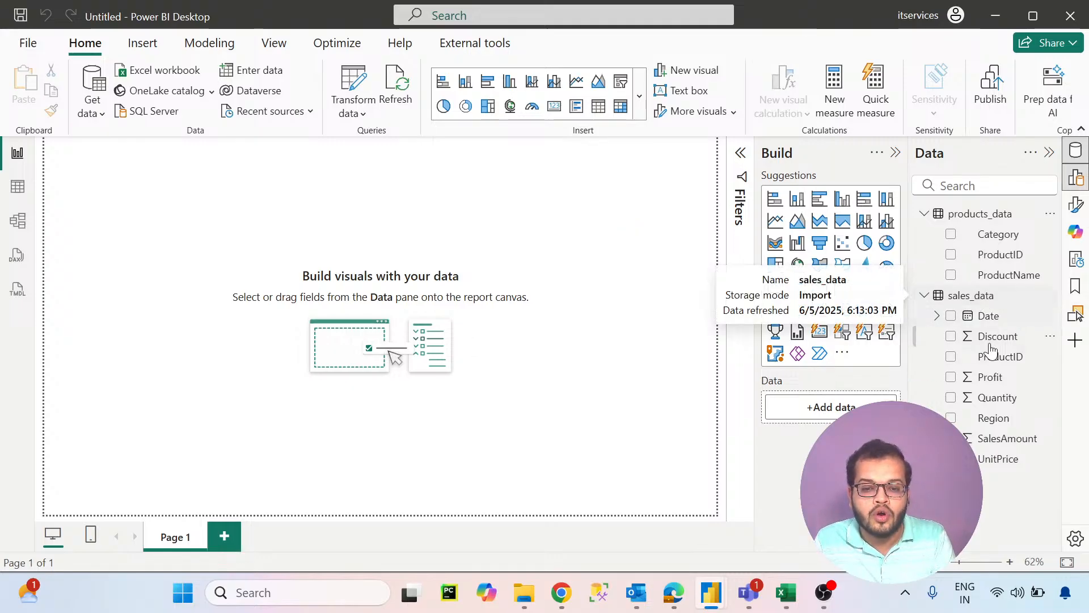
{"action": "left_click", "coordinate": [999, 443]}
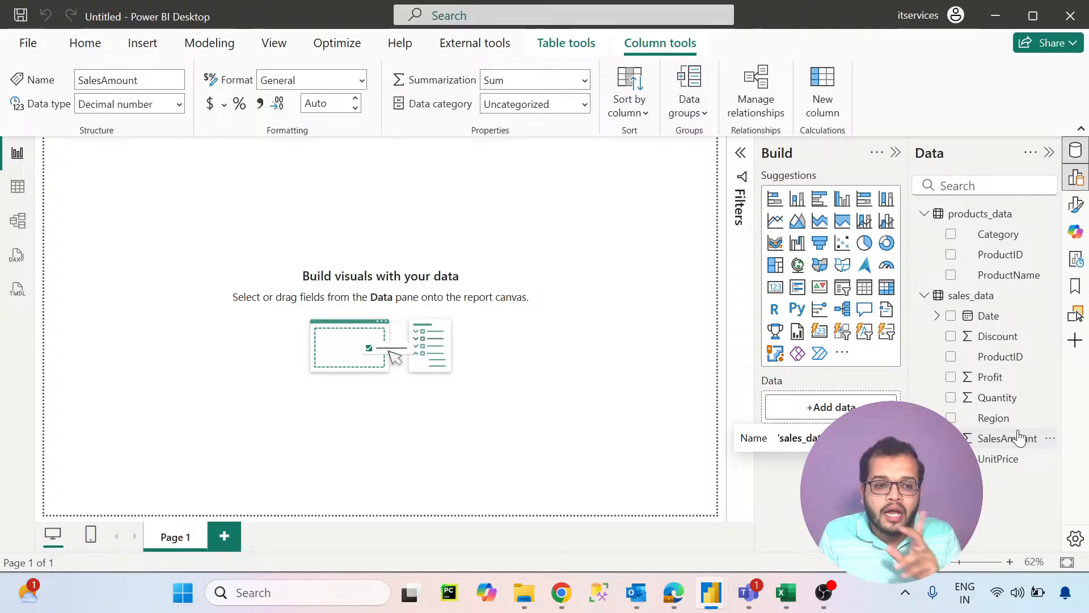
{"action": "left_click", "coordinate": [566, 45]}
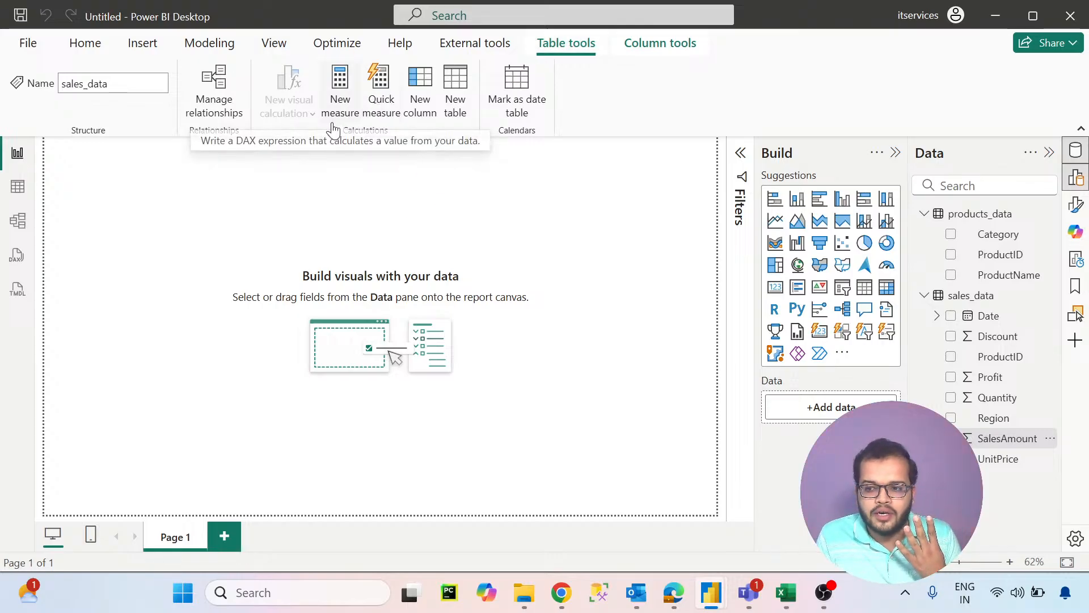
{"action": "left_click", "coordinate": [339, 90]}
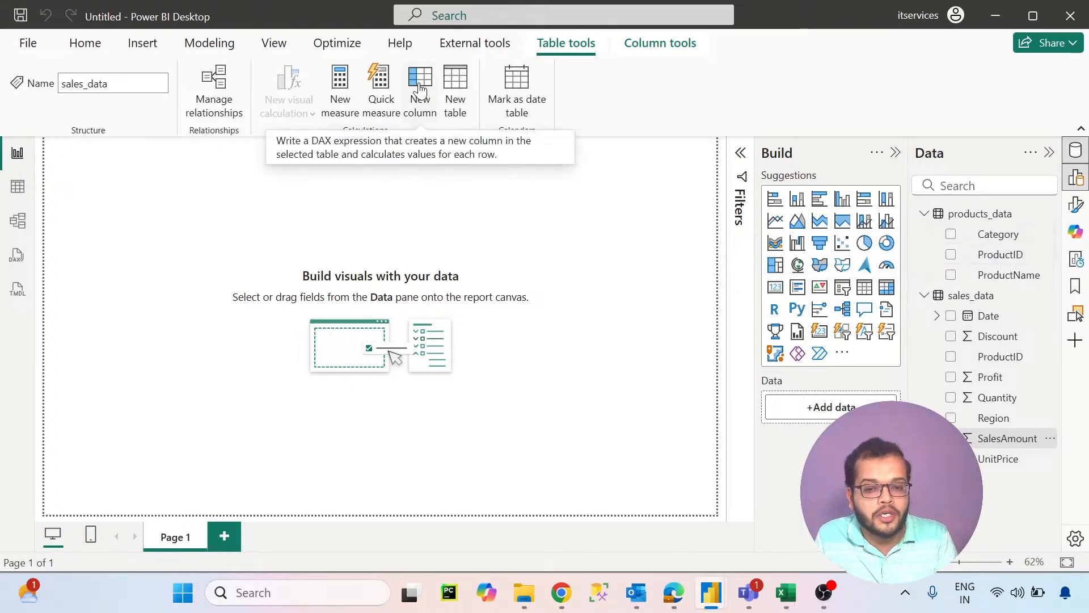
- Display the sales_data rows in the table view and expand the field list of products_data
{"action": "left_click", "coordinate": [18, 186]}
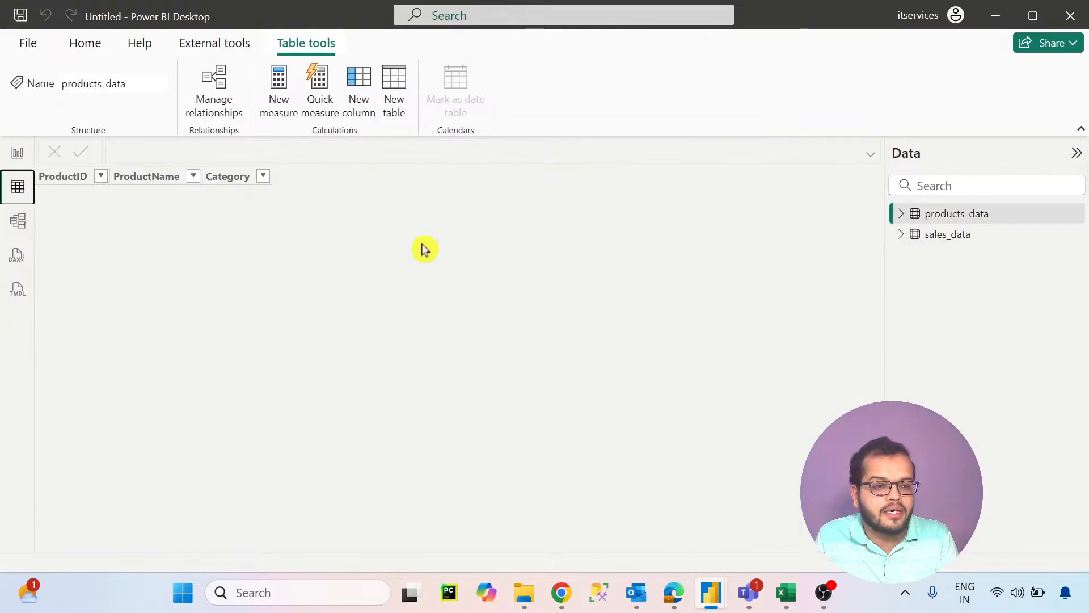
{"action": "left_click", "coordinate": [986, 244]}
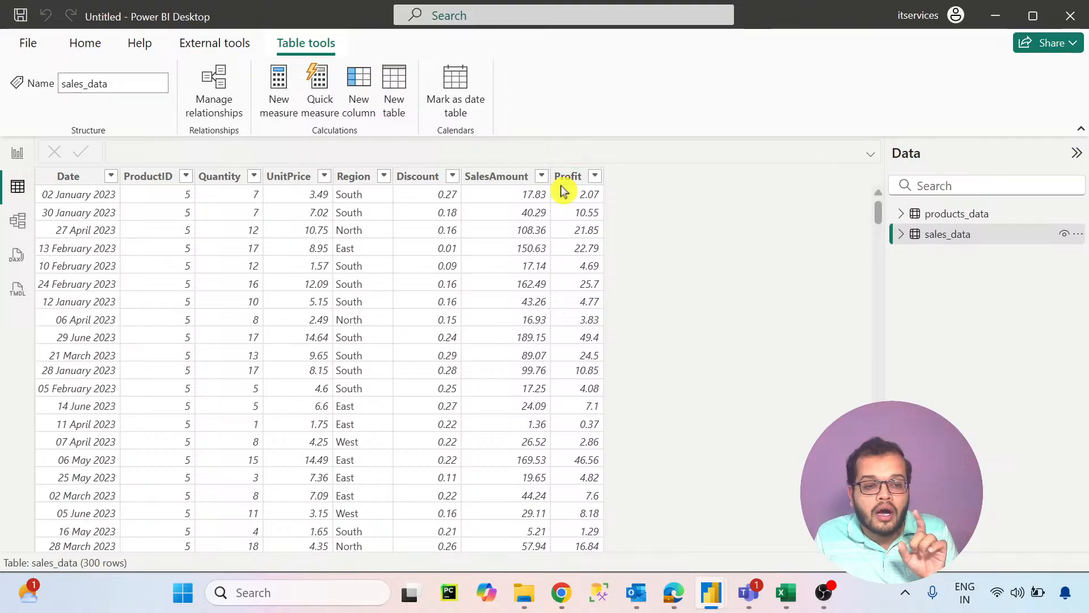
{"action": "left_click", "coordinate": [367, 104]}
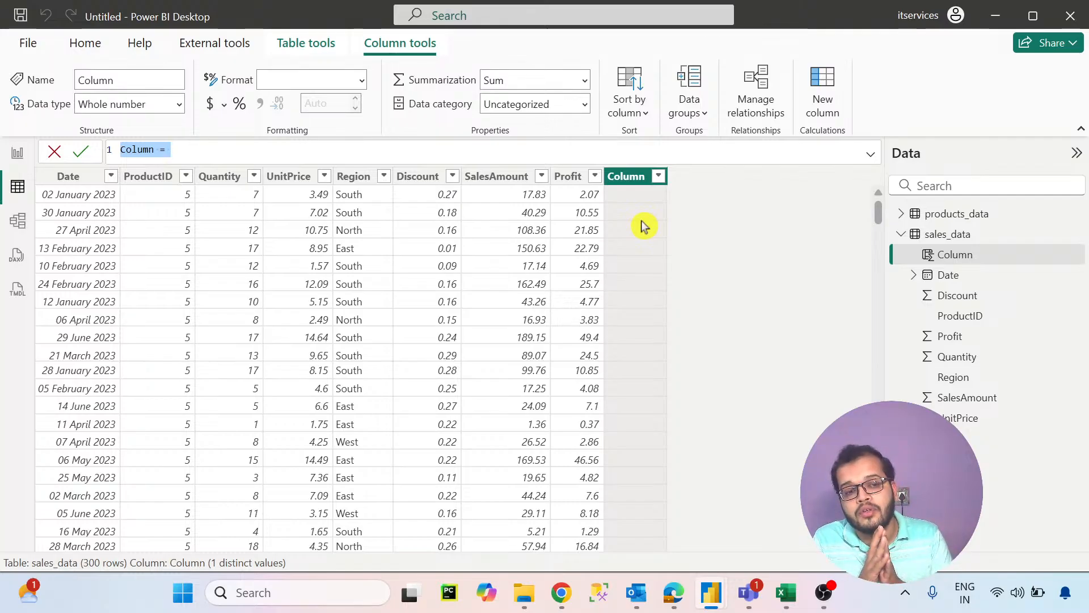
{"action": "left_click", "coordinate": [54, 159]}
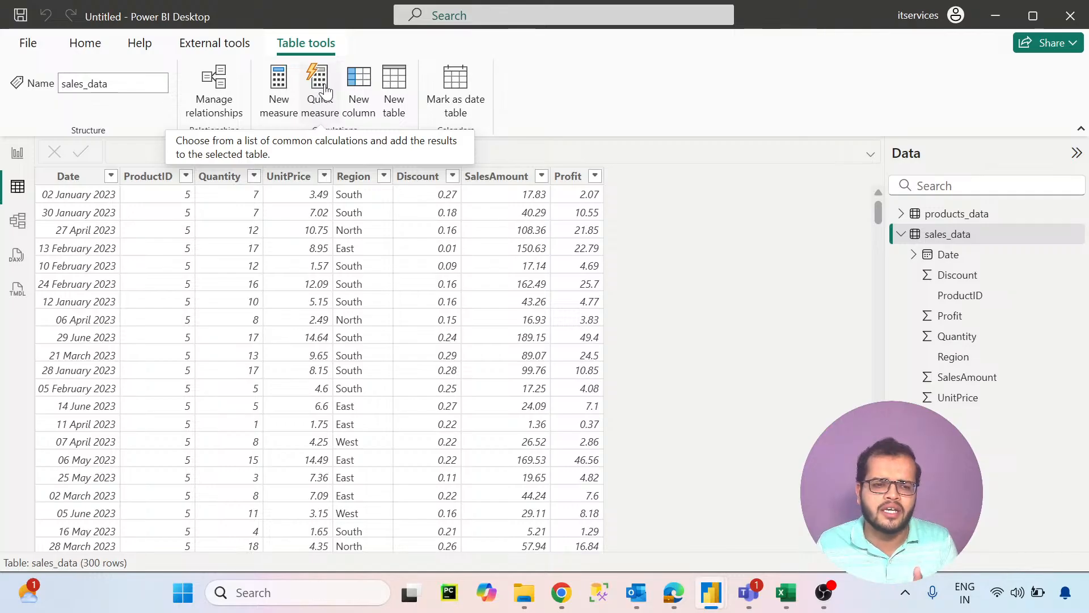
{"action": "left_click", "coordinate": [901, 215]}
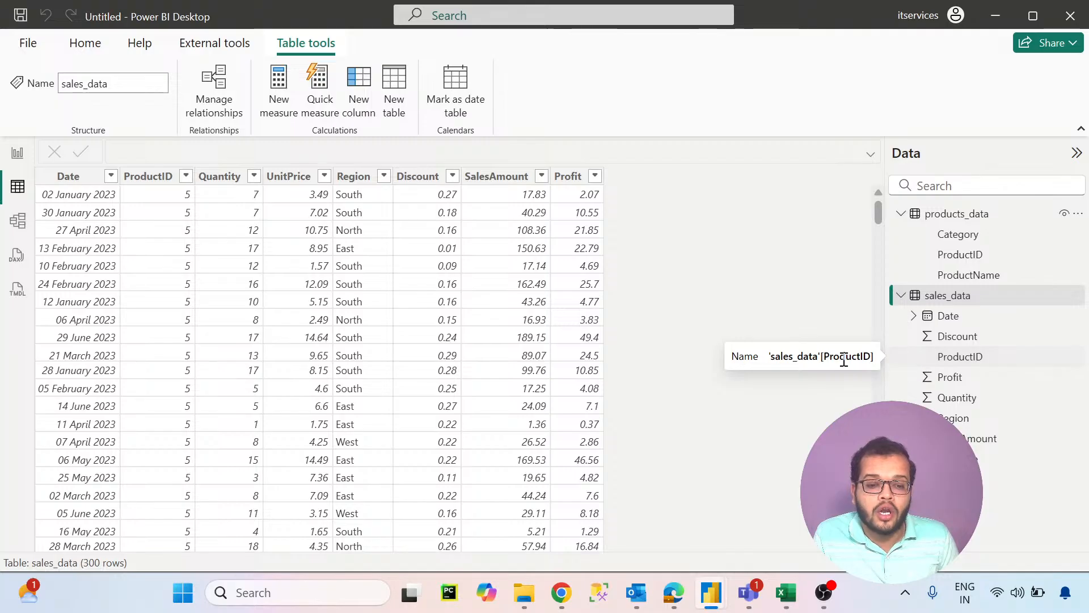
- Browse the available quick measure calculations, including category aggregates, filters, time intelligence, totals and mathematical operations
{"action": "left_click", "coordinate": [322, 98]}
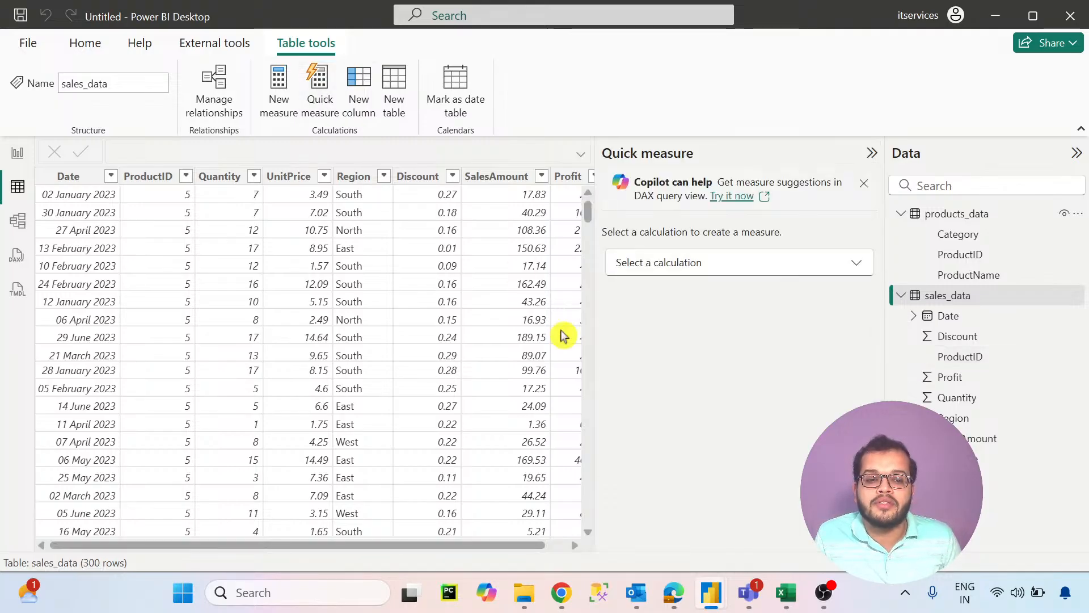
{"action": "left_click", "coordinate": [730, 270]}
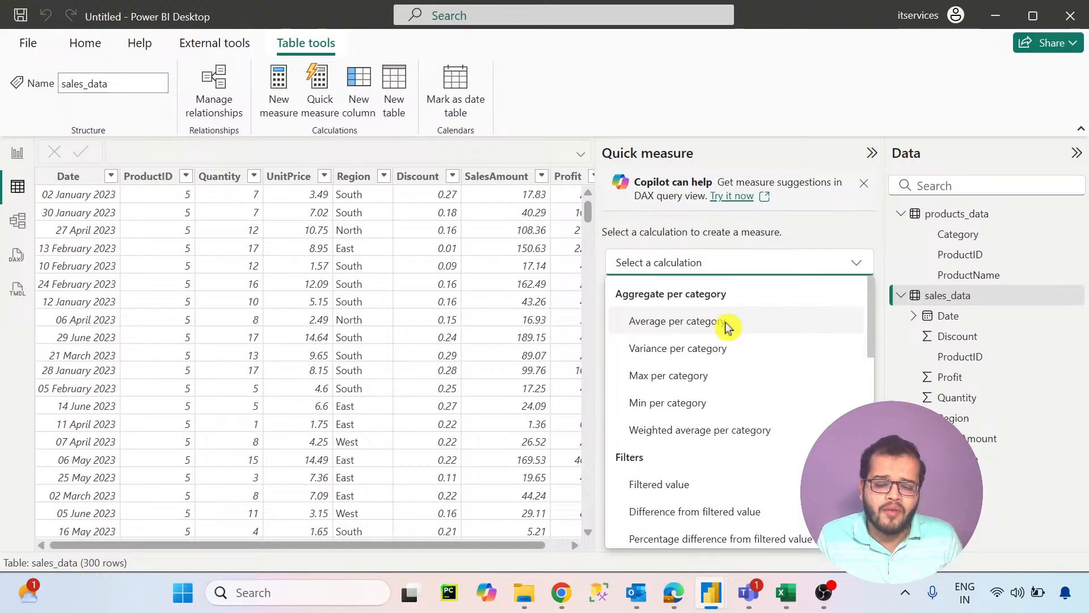
{"action": "scroll", "coordinate": [720, 332], "scroll_direction": "down", "scroll_amount": 8}
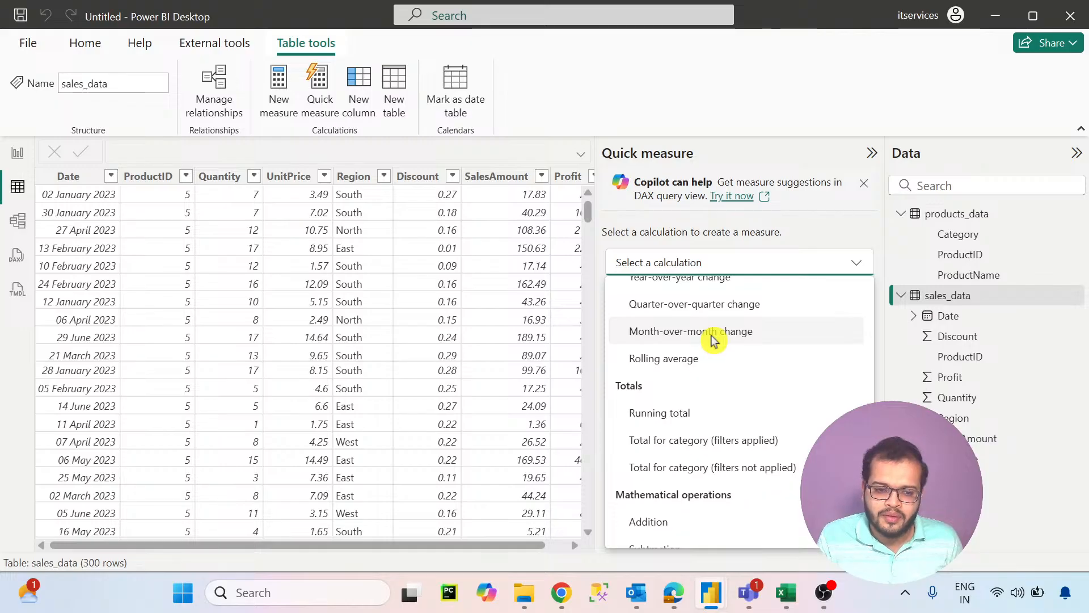
{"action": "scroll", "coordinate": [714, 341], "scroll_direction": "down", "scroll_amount": 4}
{"action": "scroll", "coordinate": [755, 363], "scroll_direction": "up", "scroll_amount": 10}
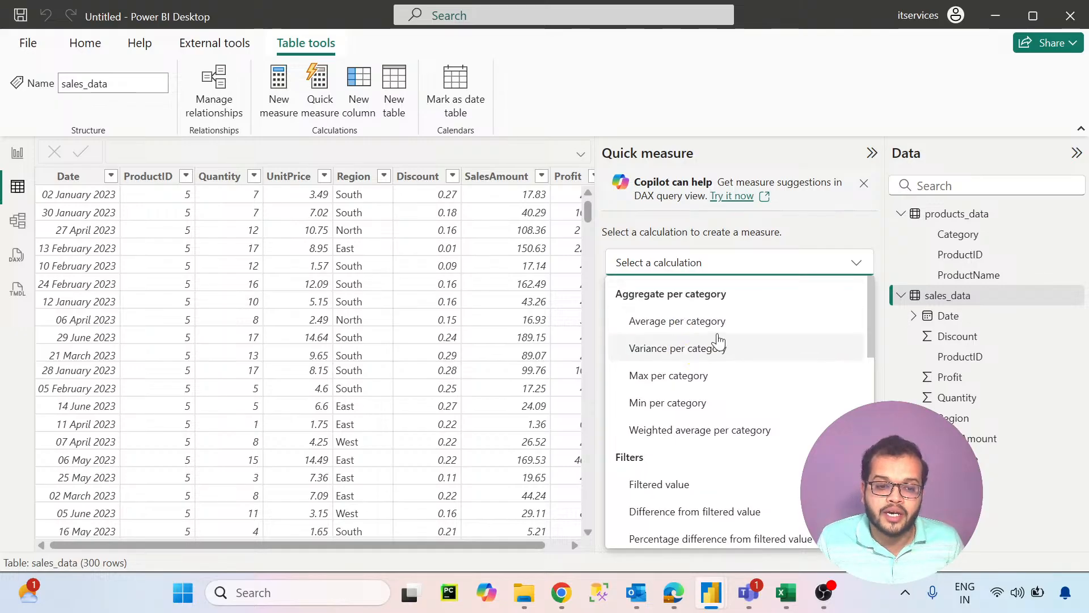
{"action": "scroll", "coordinate": [758, 335], "scroll_direction": "down", "scroll_amount": 3}
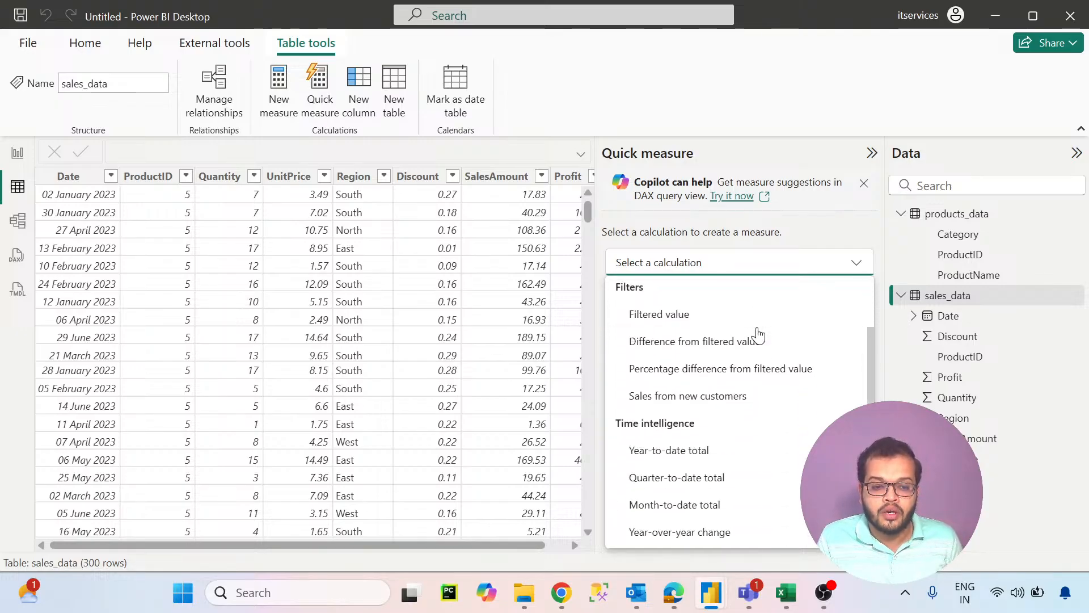
{"action": "left_click", "coordinate": [824, 230]}
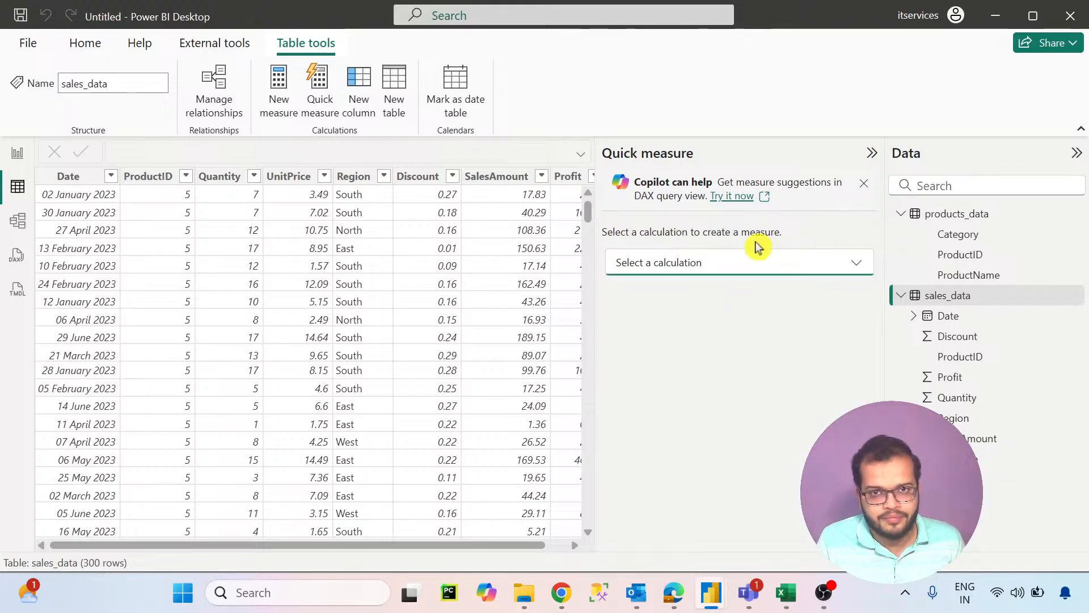
{"action": "left_click", "coordinate": [873, 154]}
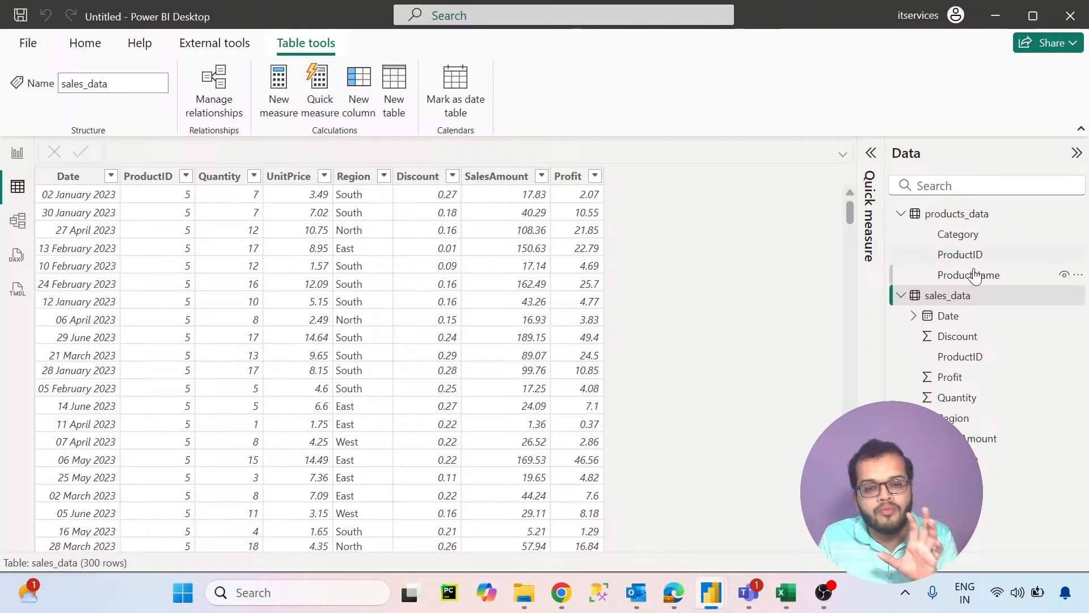
- Return to the report view and start a new measure in the sales_data table
{"action": "mouse_move", "coordinate": [935, 305]}
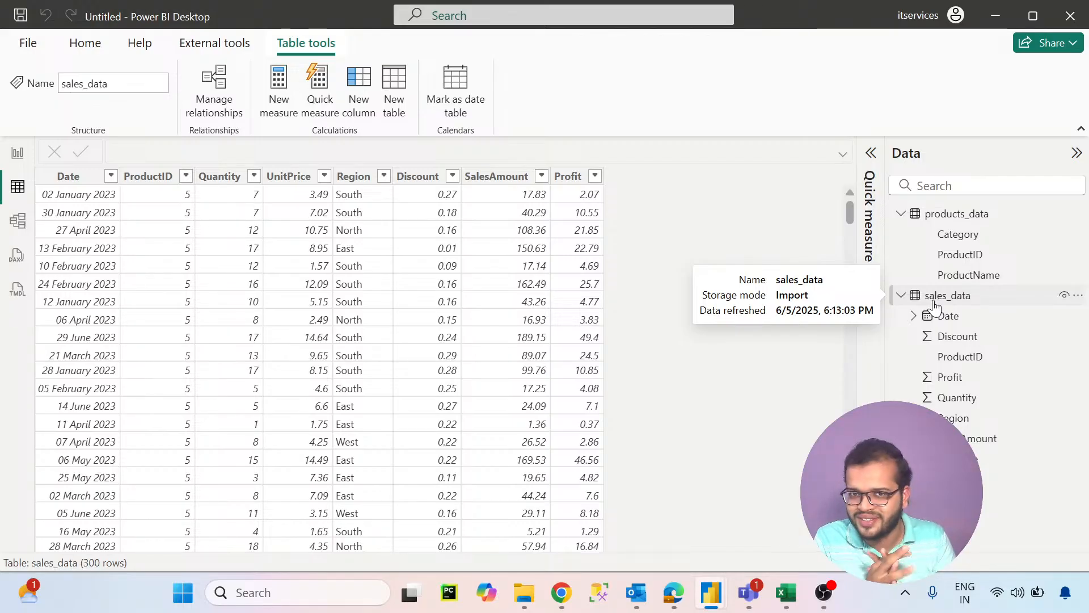
{"action": "left_click", "coordinate": [935, 307]}
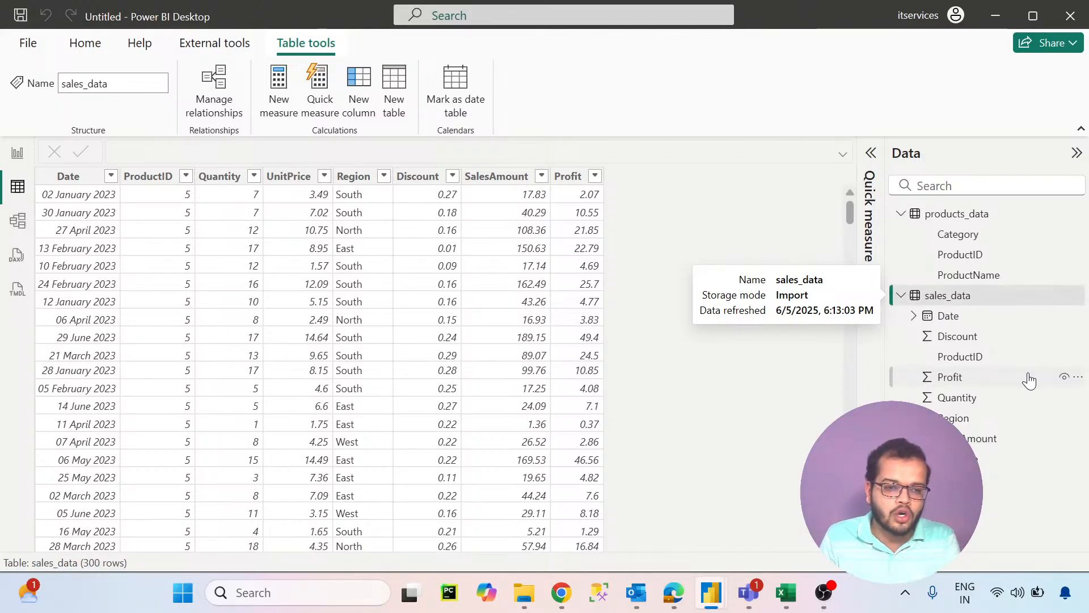
{"action": "left_click", "coordinate": [18, 152]}
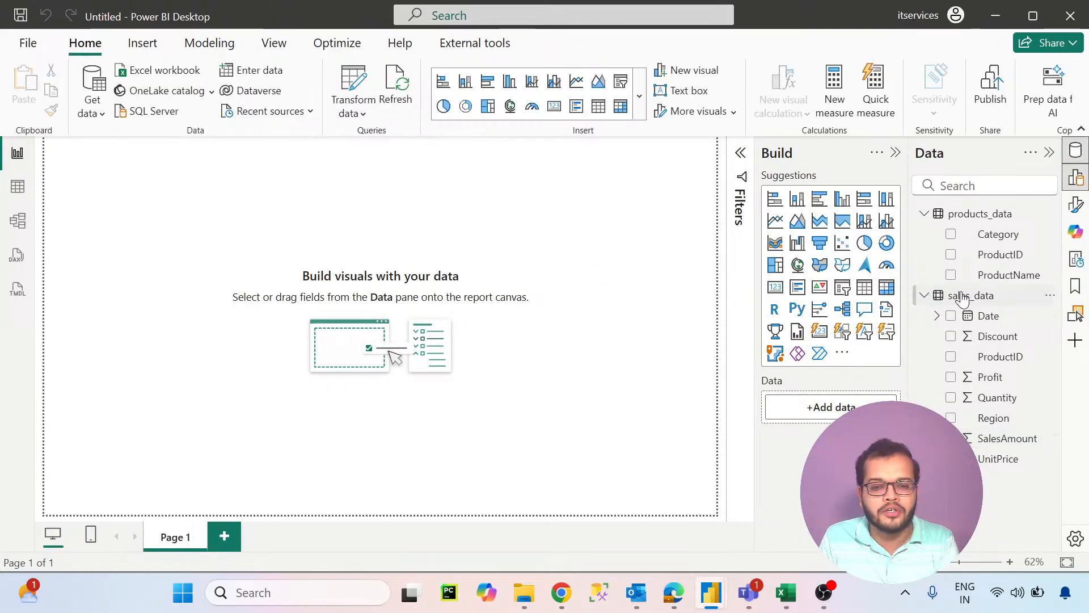
{"action": "left_click", "coordinate": [990, 297]}
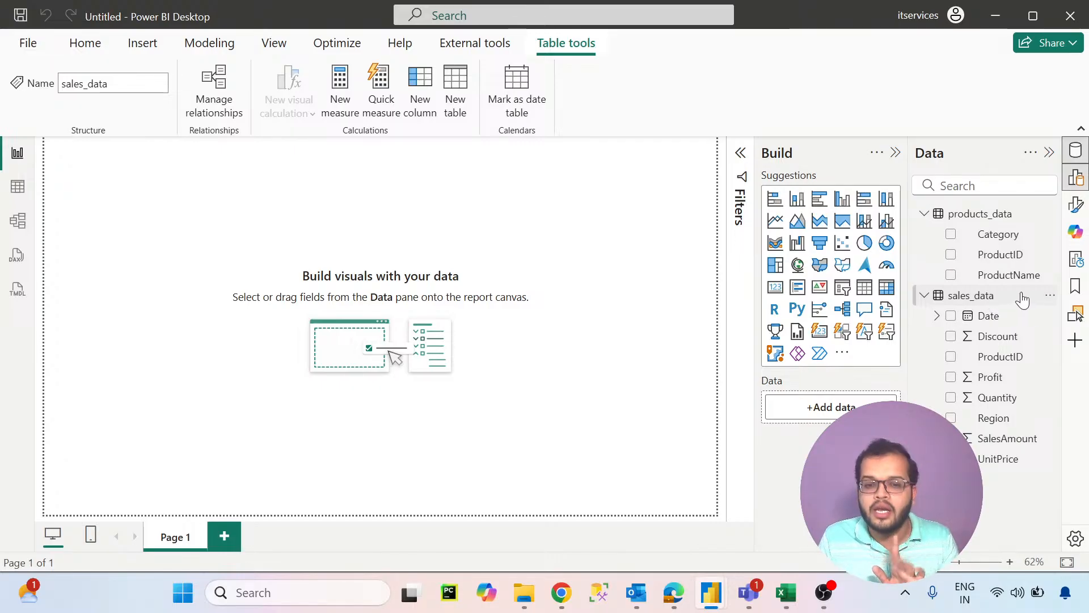
{"action": "left_click", "coordinate": [1051, 296]}
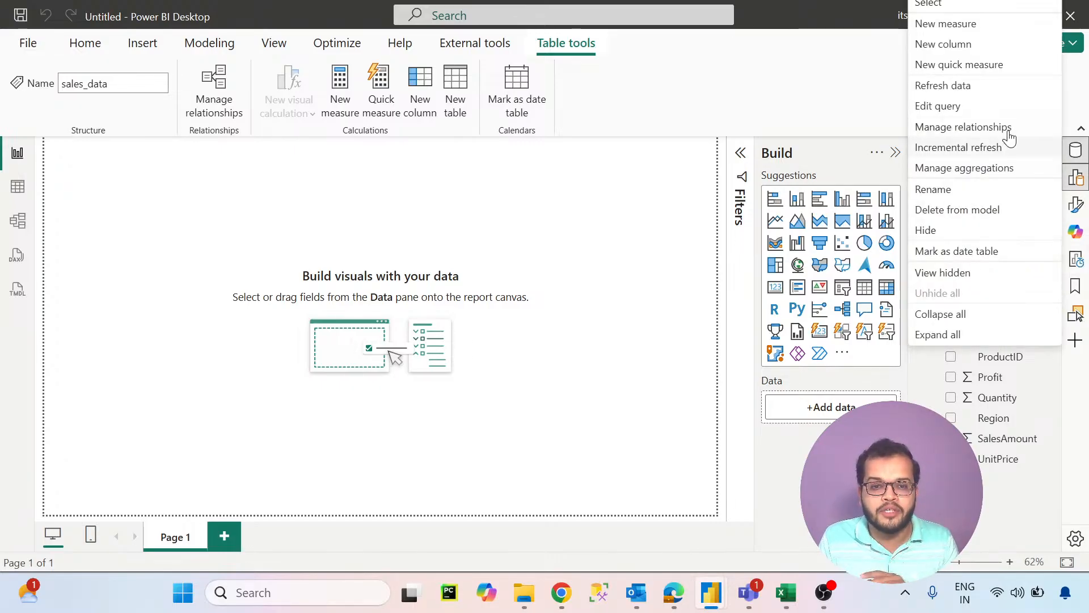
{"action": "left_click", "coordinate": [964, 25]}
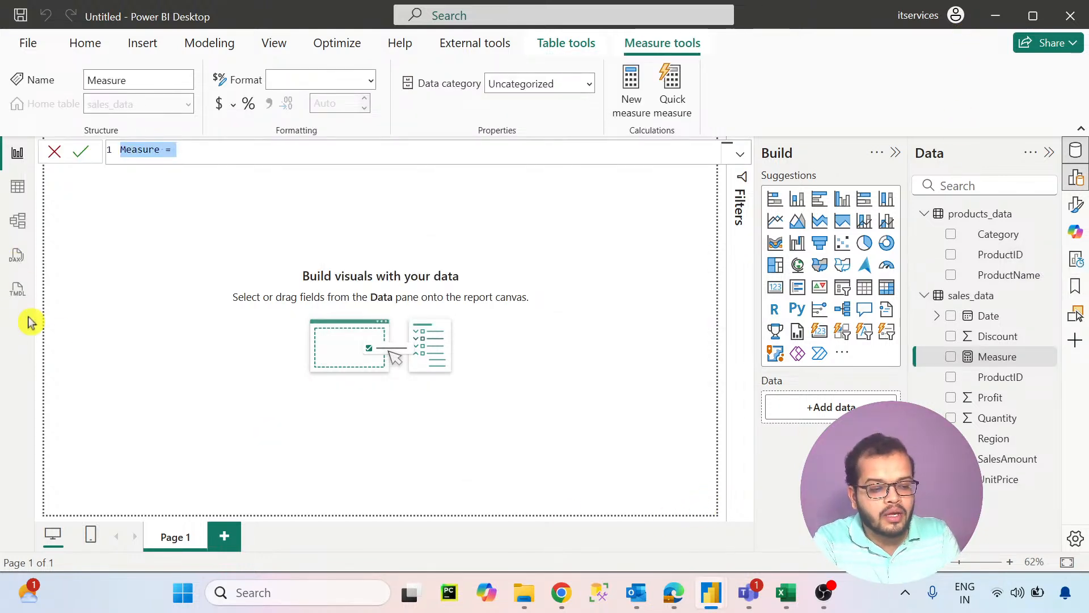
- Name the measure Total Sales and begin its formula with the SUM function
{"action": "type", "text": "Total "}
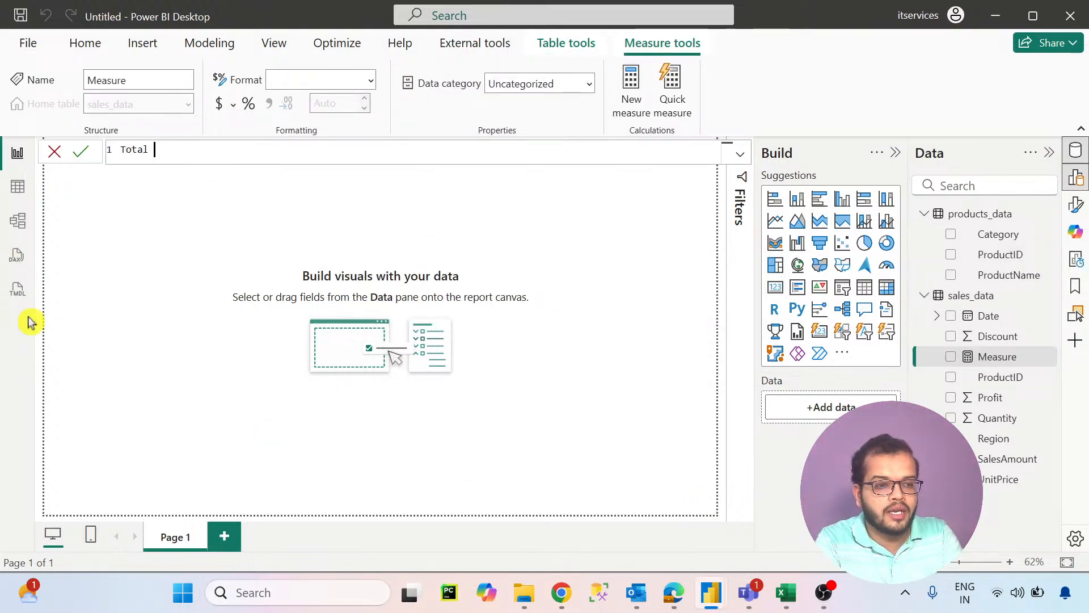
{"action": "type", "text": "Sales "}
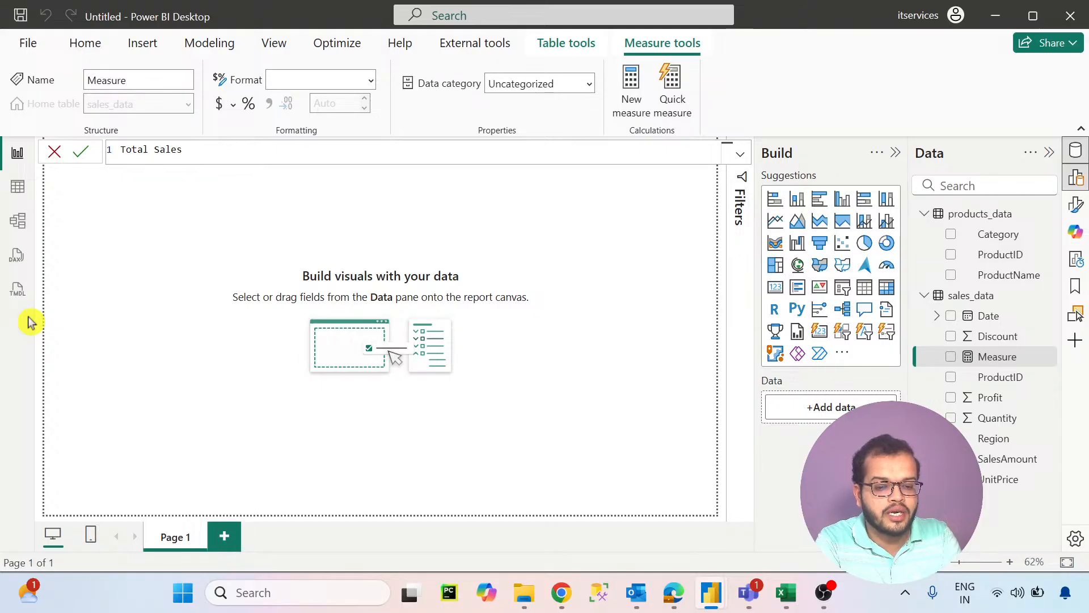
{"action": "type", "text": "= SUM"}
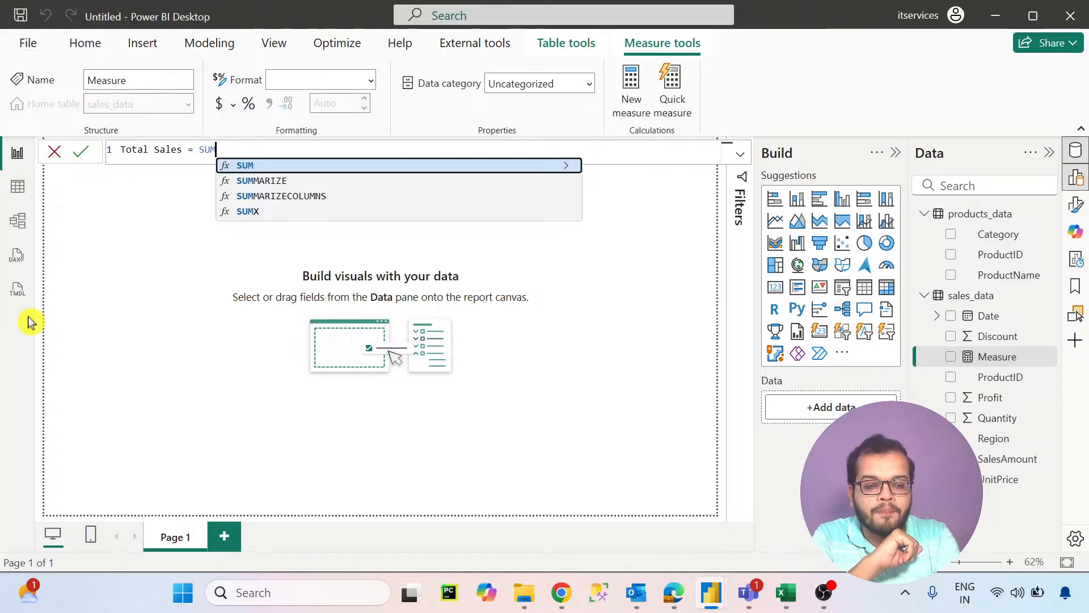
{"action": "type", "text": "("}
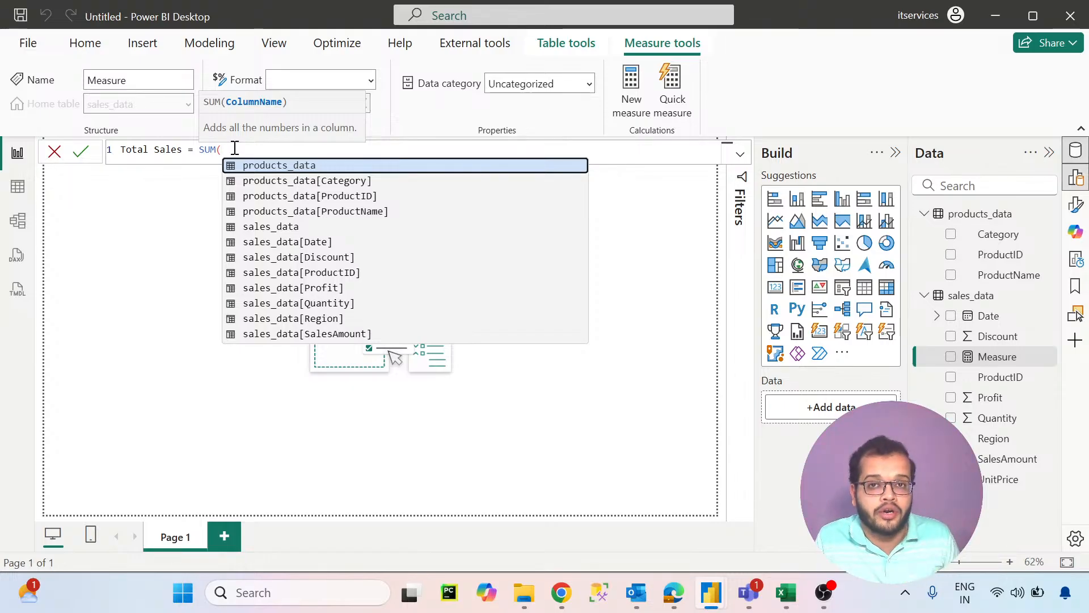
- Replace SUM with the SUMX function in the Total Sales formula
{"action": "left_click", "coordinate": [248, 146]}
{"action": "key", "text": "BackSpace"}
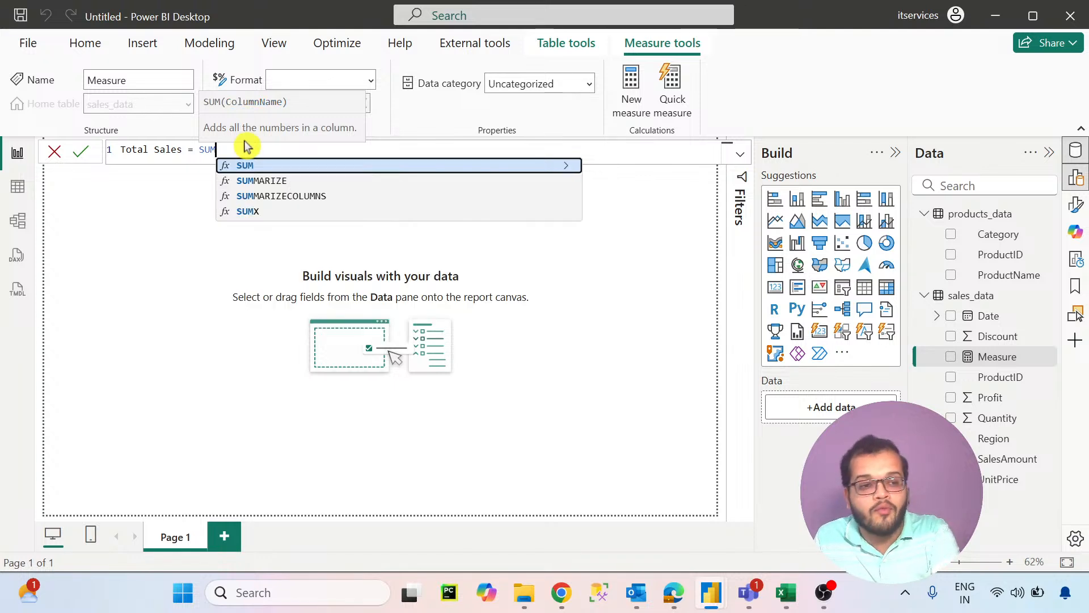
{"action": "left_click", "coordinate": [256, 212]}
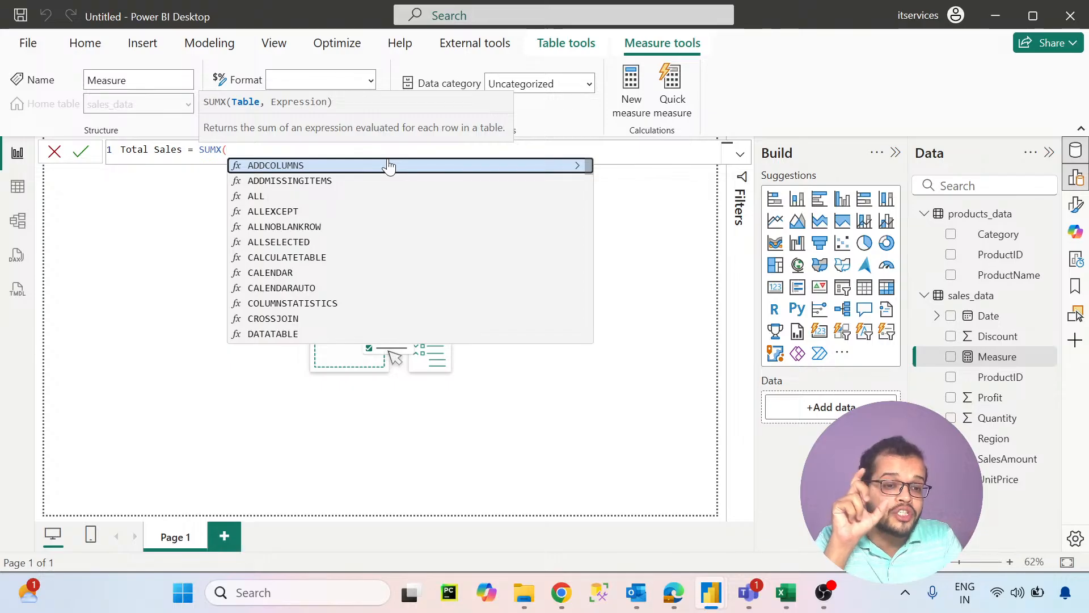
- Switch to the sales_data workbook in Excel and review the IF formula in cell I4, leaving it unedited
{"action": "left_click", "coordinate": [786, 592]}
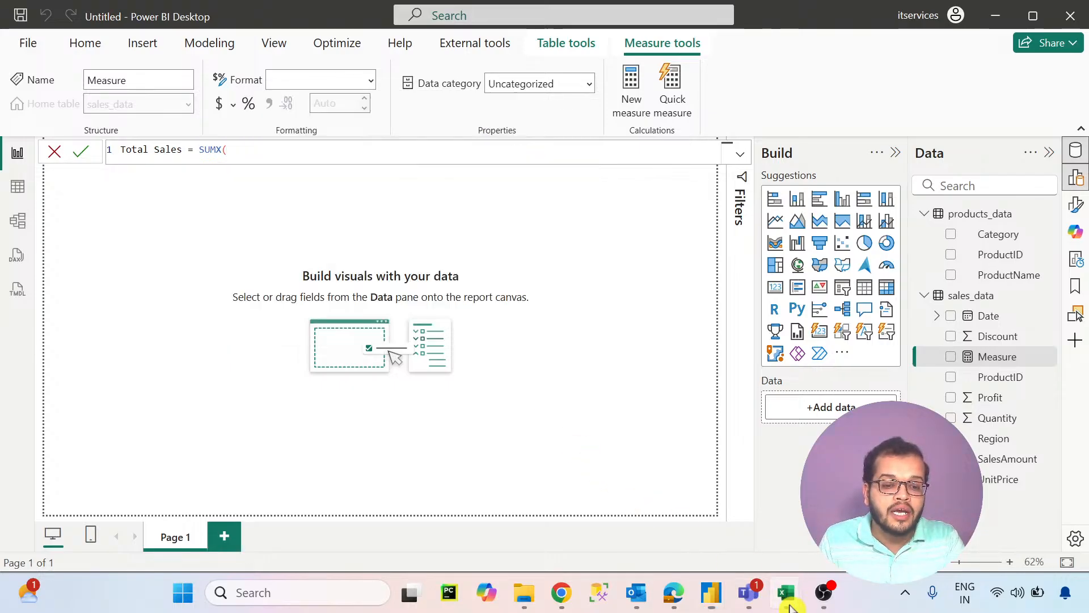
{"action": "left_click", "coordinate": [757, 535]}
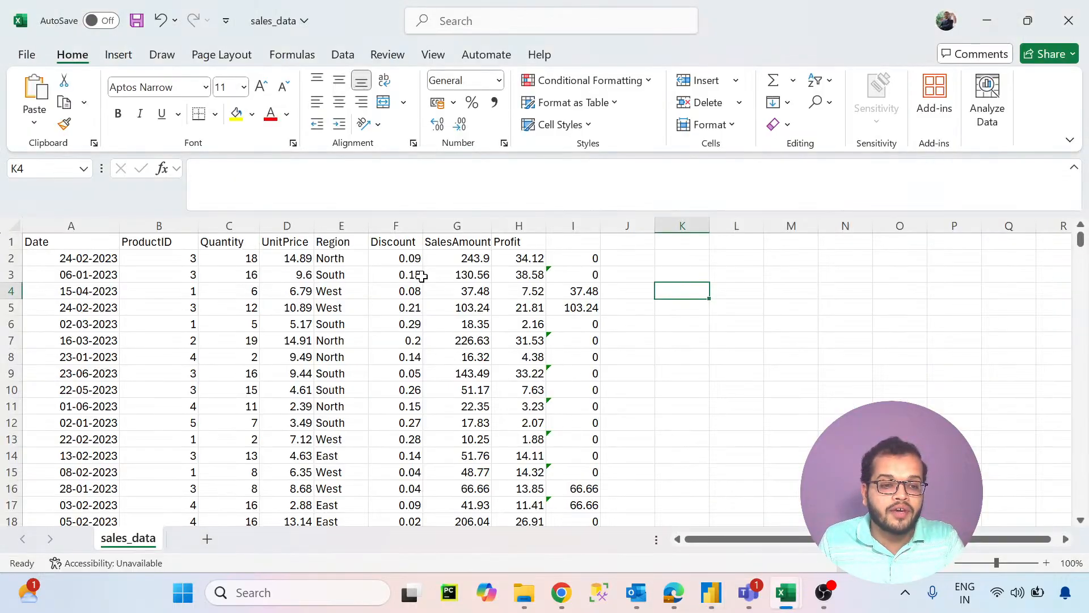
{"action": "left_click", "coordinate": [578, 289]}
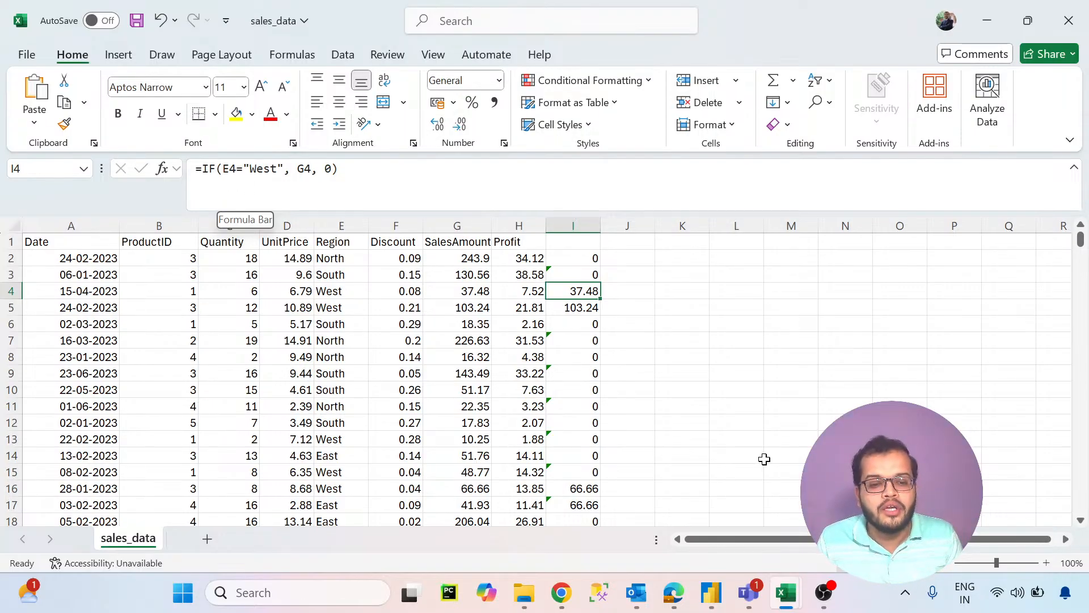
{"action": "left_click", "coordinate": [293, 168]}
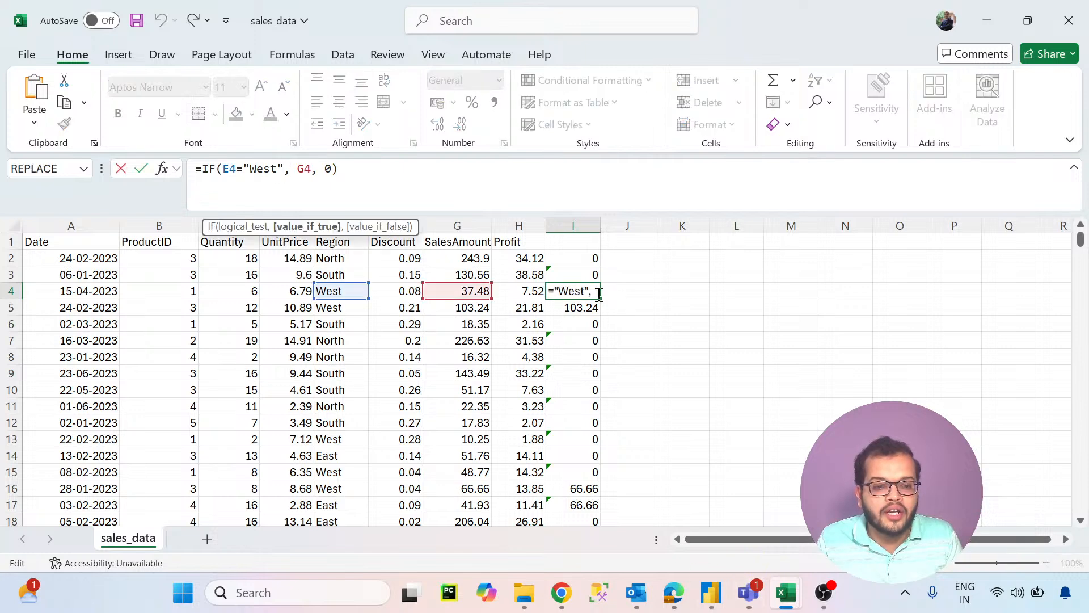
{"action": "left_click", "coordinate": [681, 291]}
{"action": "key", "text": "BackSpace"}
{"action": "key", "text": "BackSpace"}
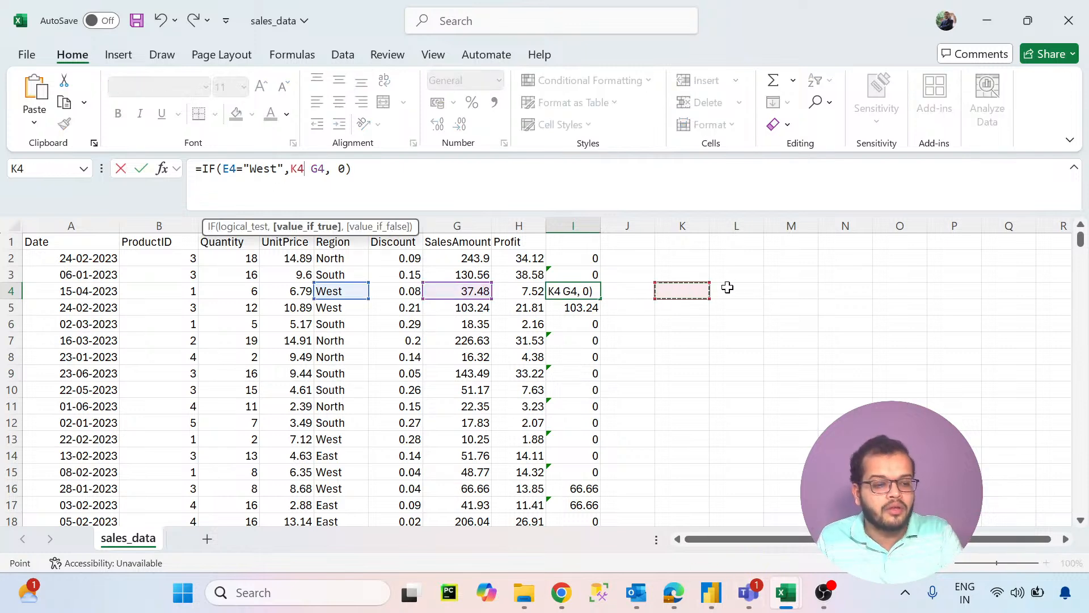
{"action": "key", "text": "Return"}
- Start an IF formula in cell L4 to view its argument hints, and switch back to the untitled Power BI report
{"action": "left_click", "coordinate": [729, 288]}
{"action": "type", "text": "=IF"}
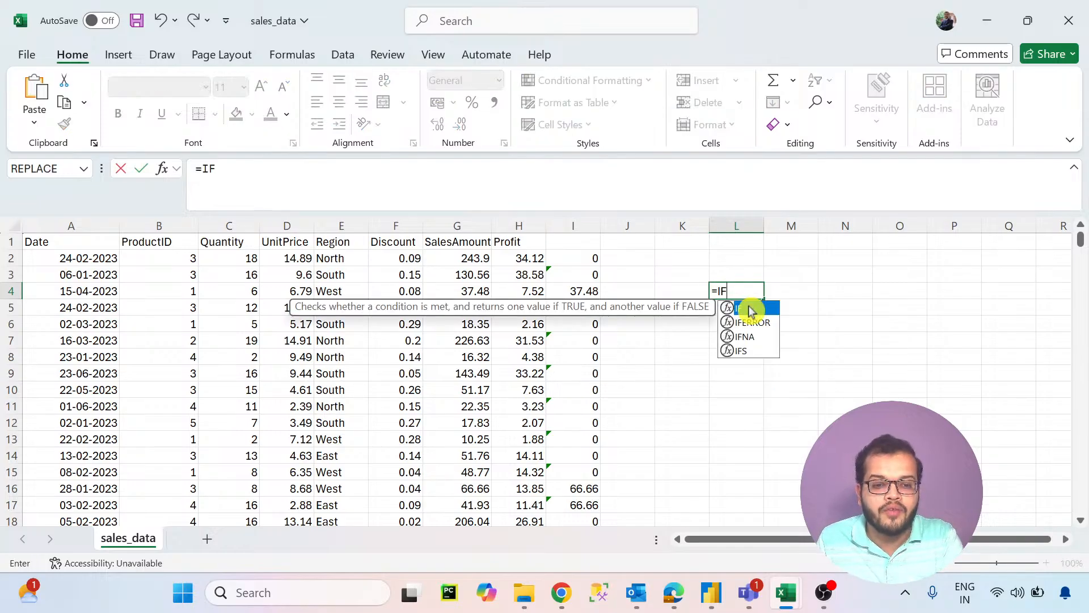
{"action": "double_click", "coordinate": [749, 308]}
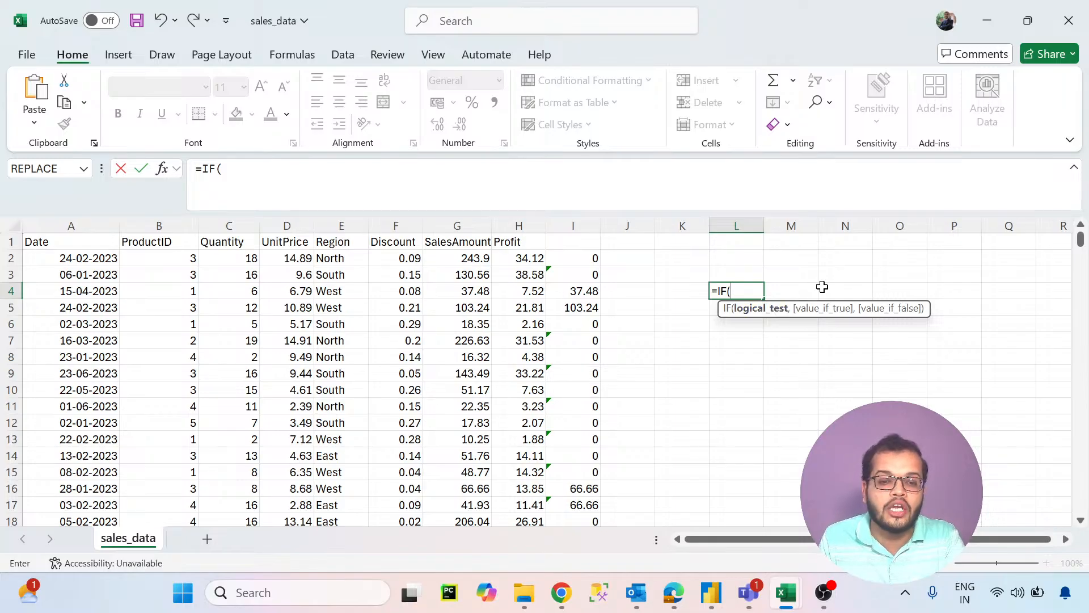
{"action": "mouse_move", "coordinate": [714, 592]}
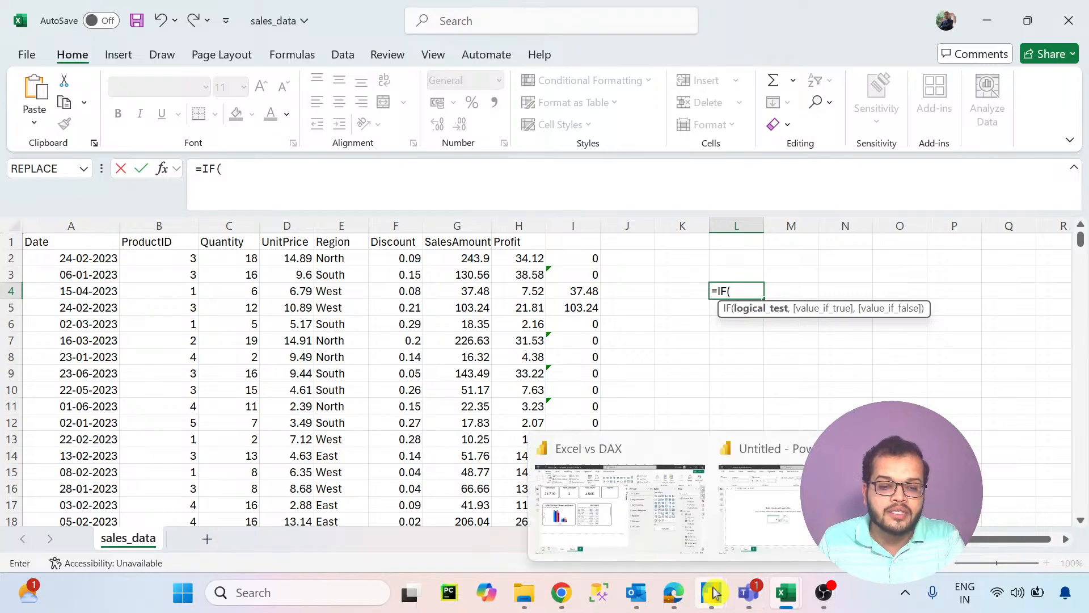
{"action": "left_click", "coordinate": [747, 518]}
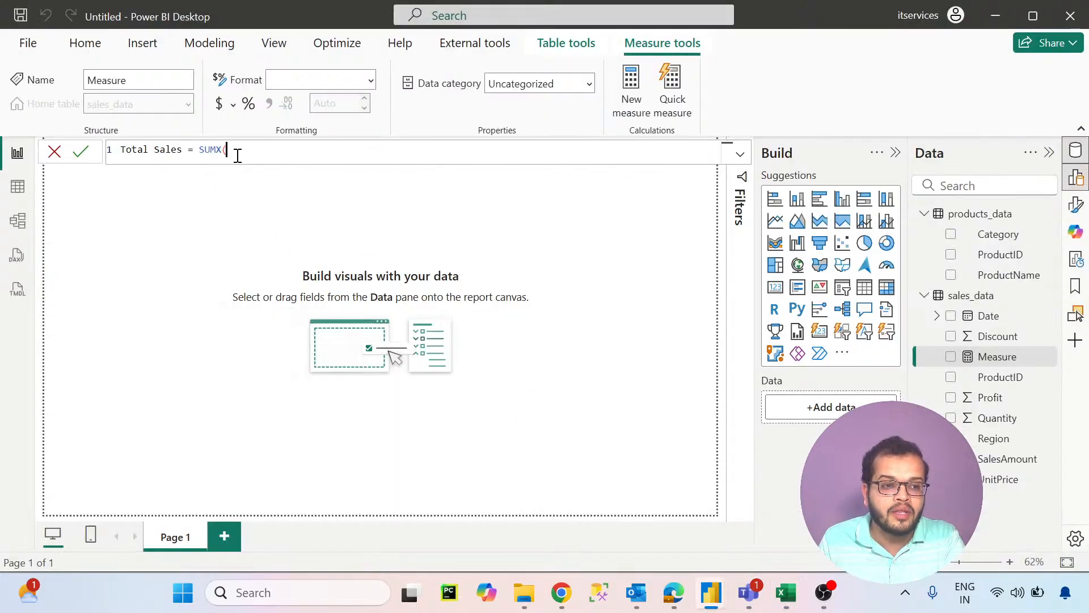
- Re-enter SUMX in the Total Sales formula and set sales_data as its table argument
{"action": "key", "text": "BackSpace"}
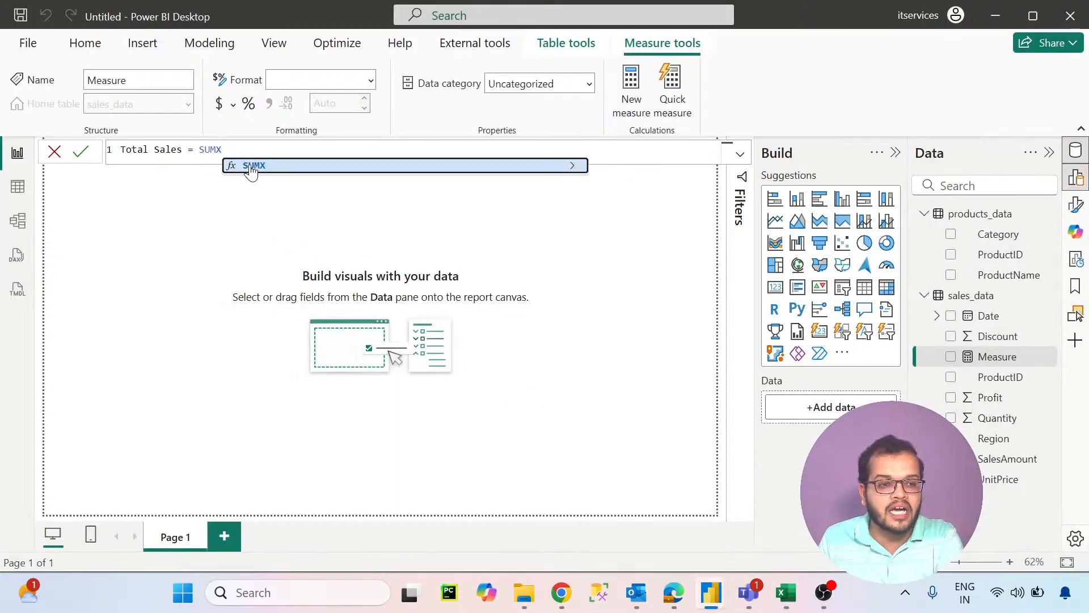
{"action": "left_click", "coordinate": [248, 166]}
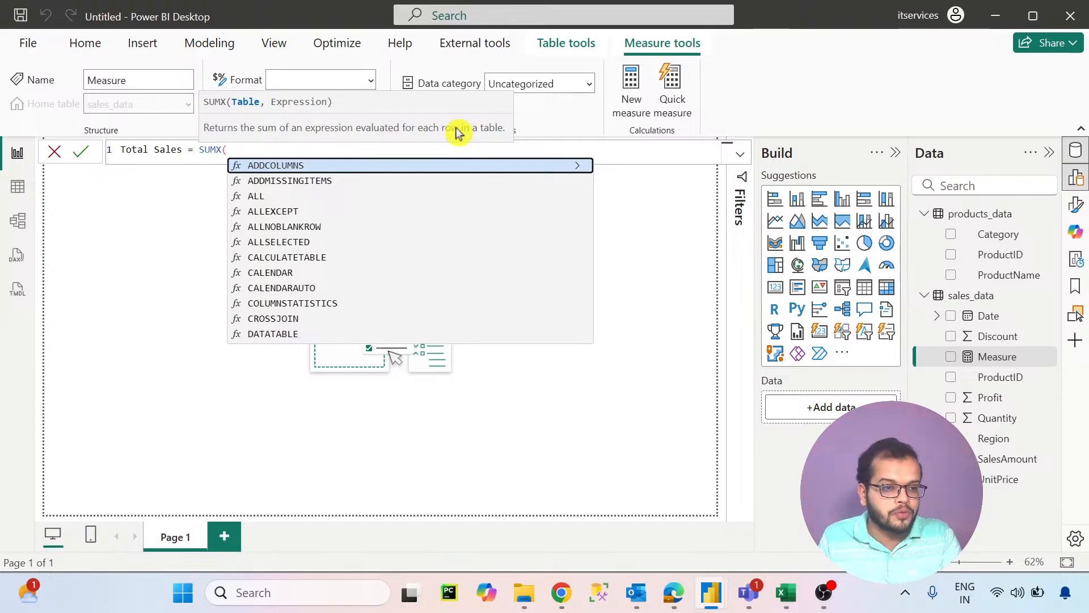
{"action": "type", "text": "SALES"}
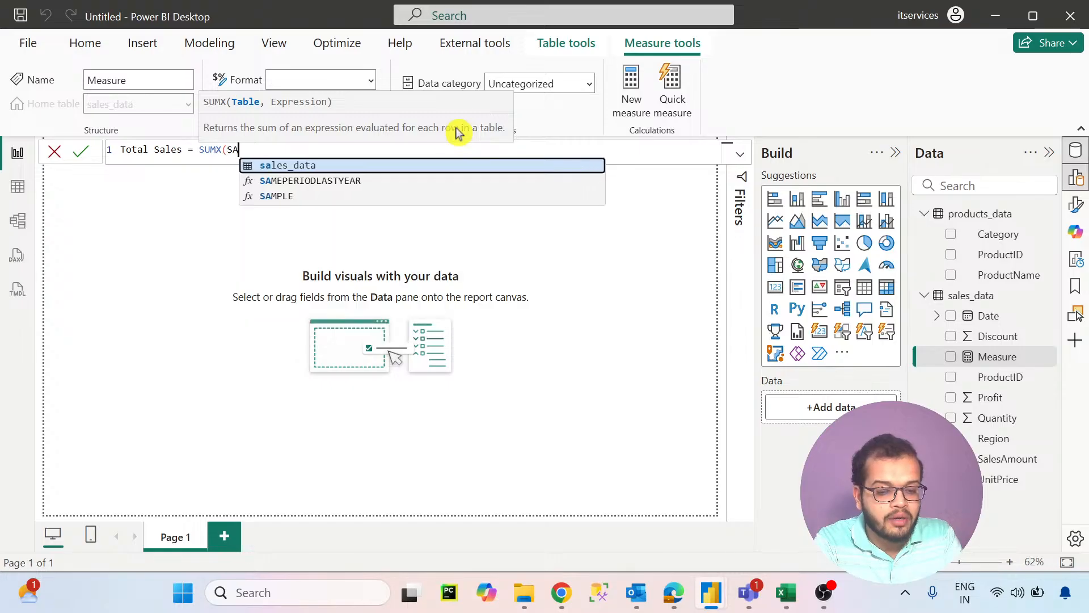
{"action": "left_click", "coordinate": [437, 165]}
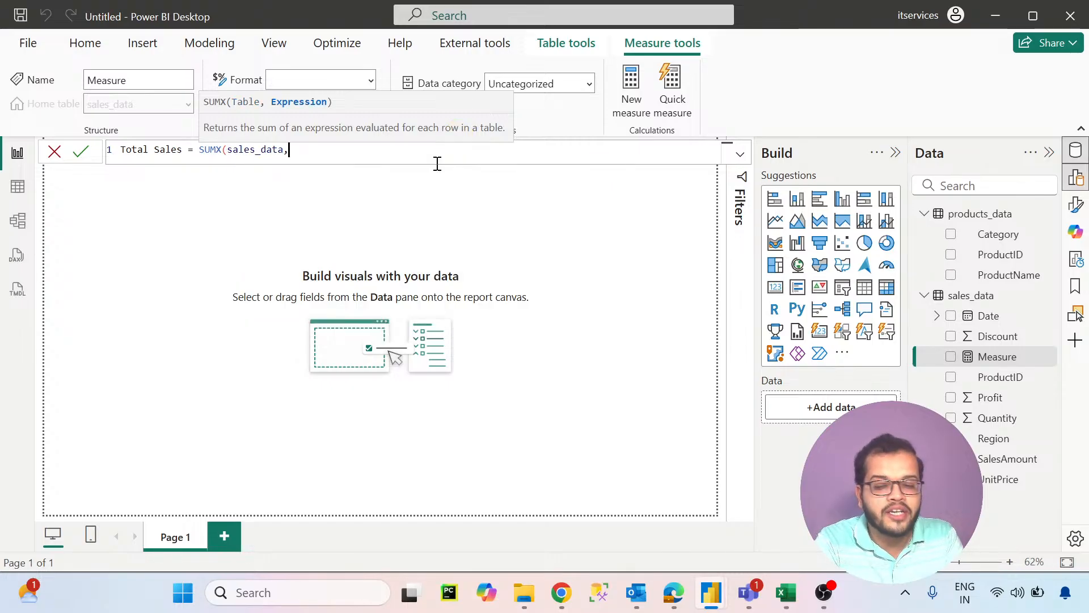
- Complete the Total Sales measure with the expression sales_data[Quantity]*sales_data[UnitPrice] and commit the formula
{"action": "type", "text": "QUAN"}
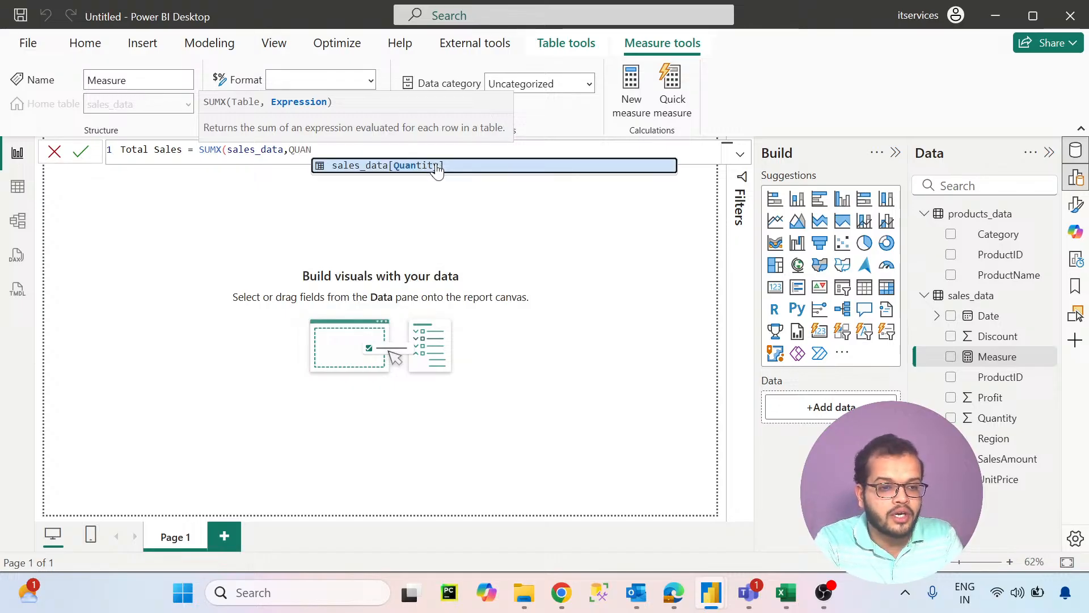
{"action": "left_click", "coordinate": [435, 166]}
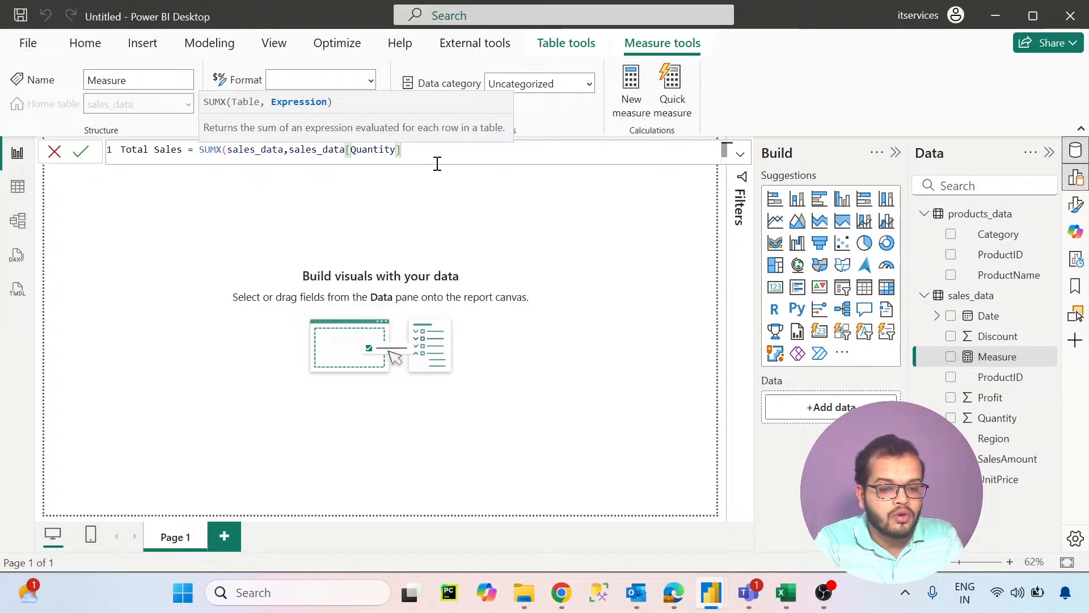
{"action": "type", "text": "*UNI"}
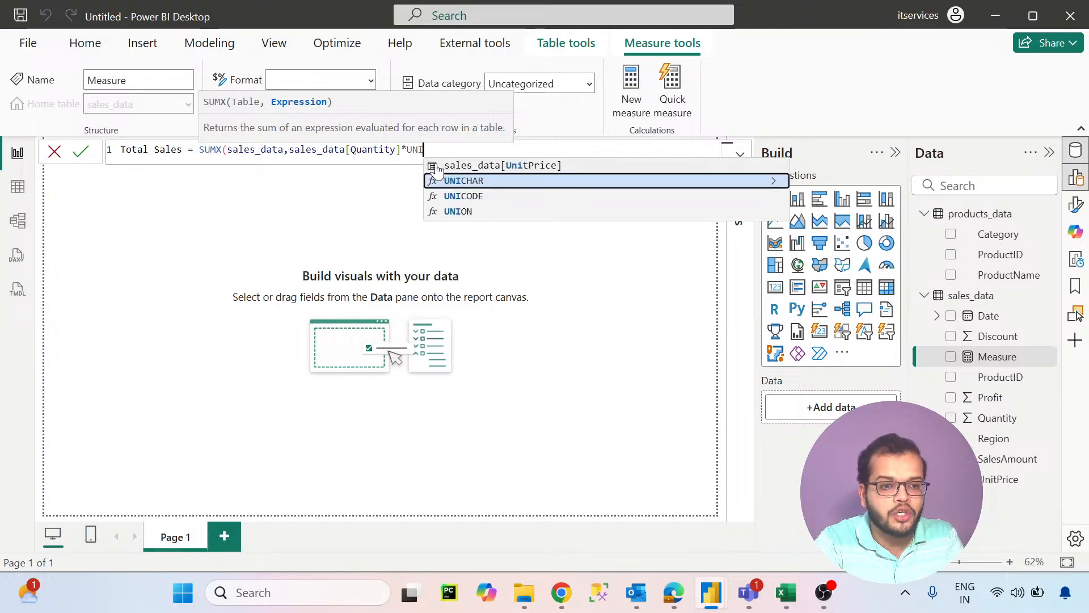
{"action": "left_click", "coordinate": [463, 164]}
{"action": "type", "text": ")"}
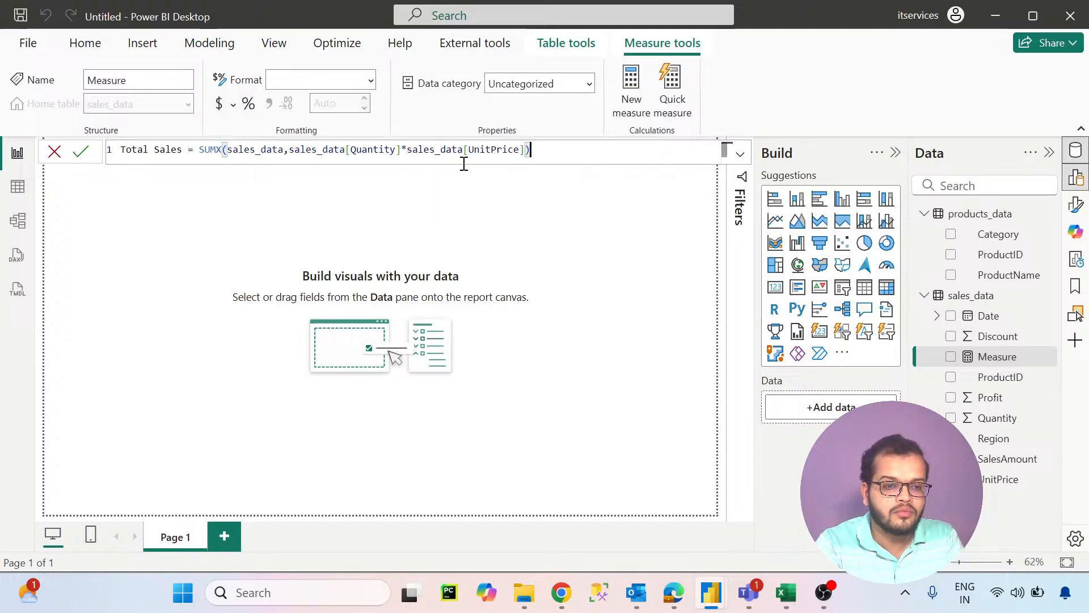
{"action": "key", "text": "Return"}
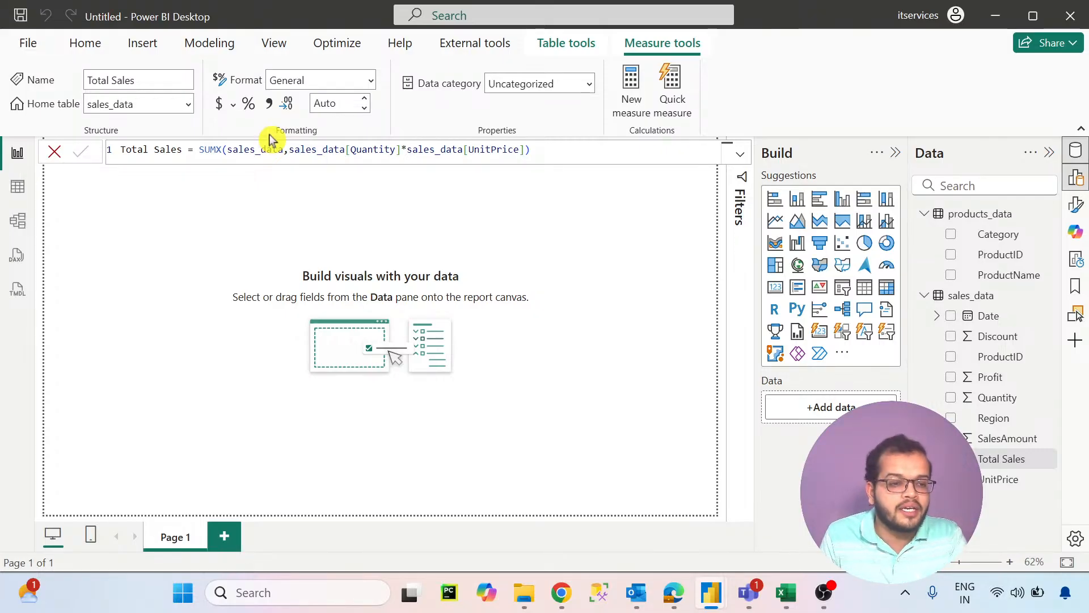
- Add a card visual to the report page and assign the Total Sales measure to it
{"action": "left_click", "coordinate": [379, 262]}
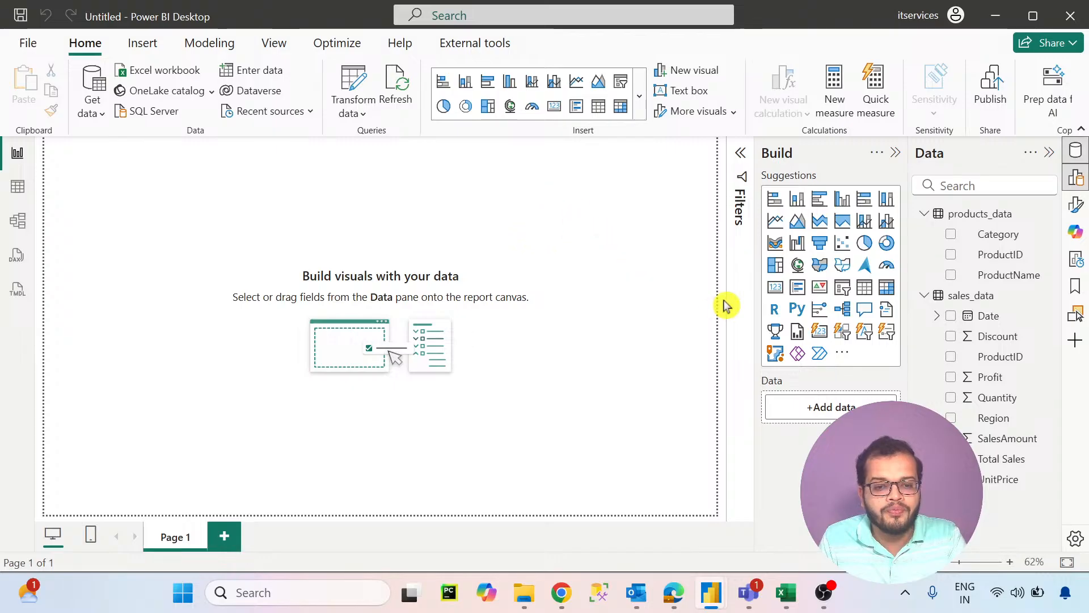
{"action": "left_click_drag", "start_coordinate": [775, 288], "coordinate": [140, 280]}
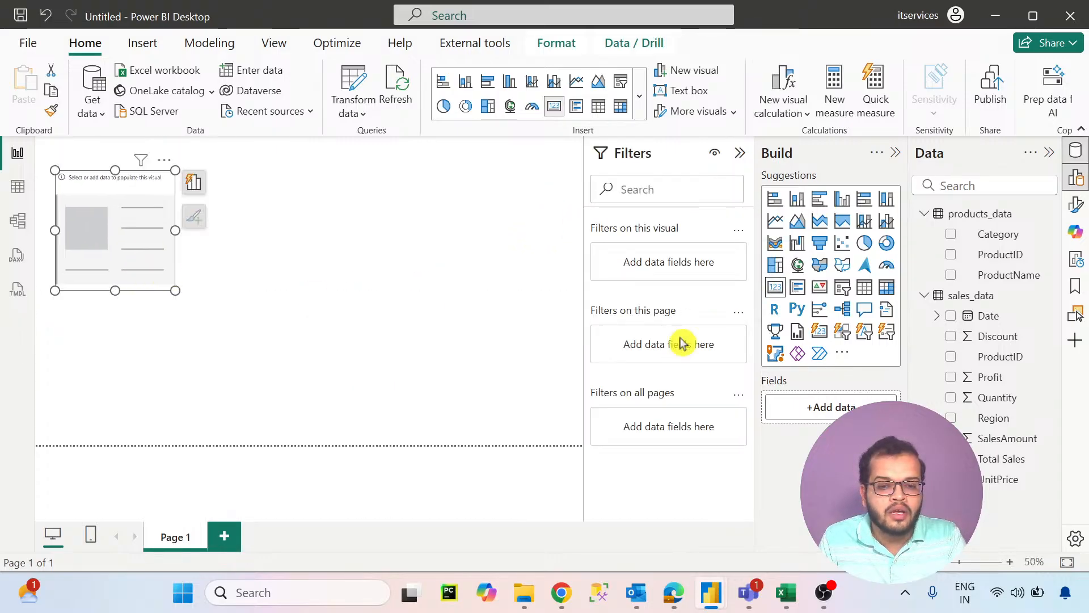
{"action": "left_click_drag", "start_coordinate": [885, 408], "coordinate": [826, 407]}
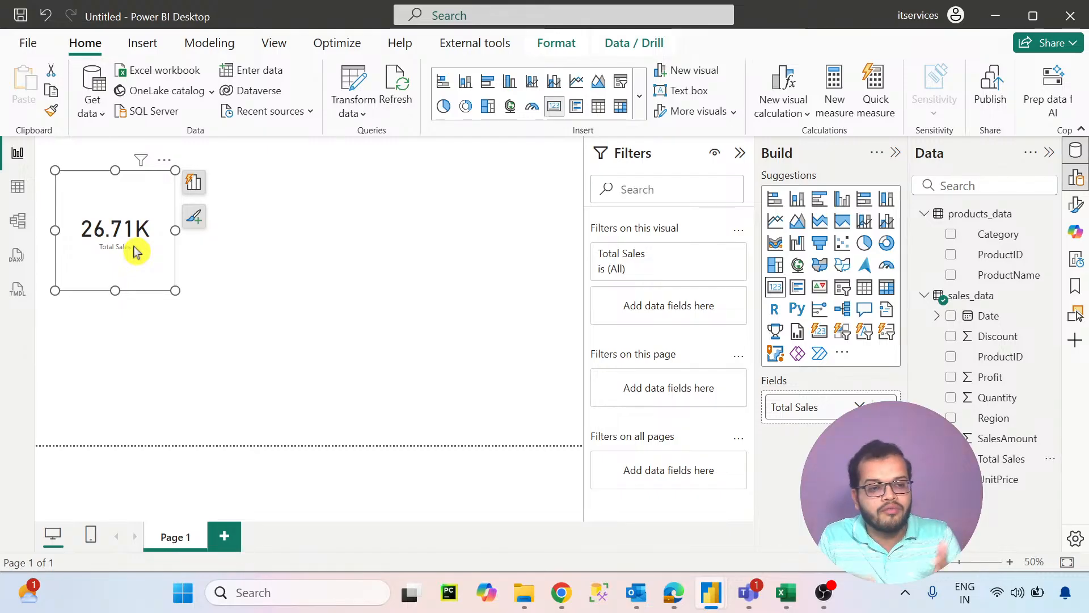
- Add an empty clustered bar chart to the page and place it beside the Total Sales card
{"action": "left_click", "coordinate": [424, 262]}
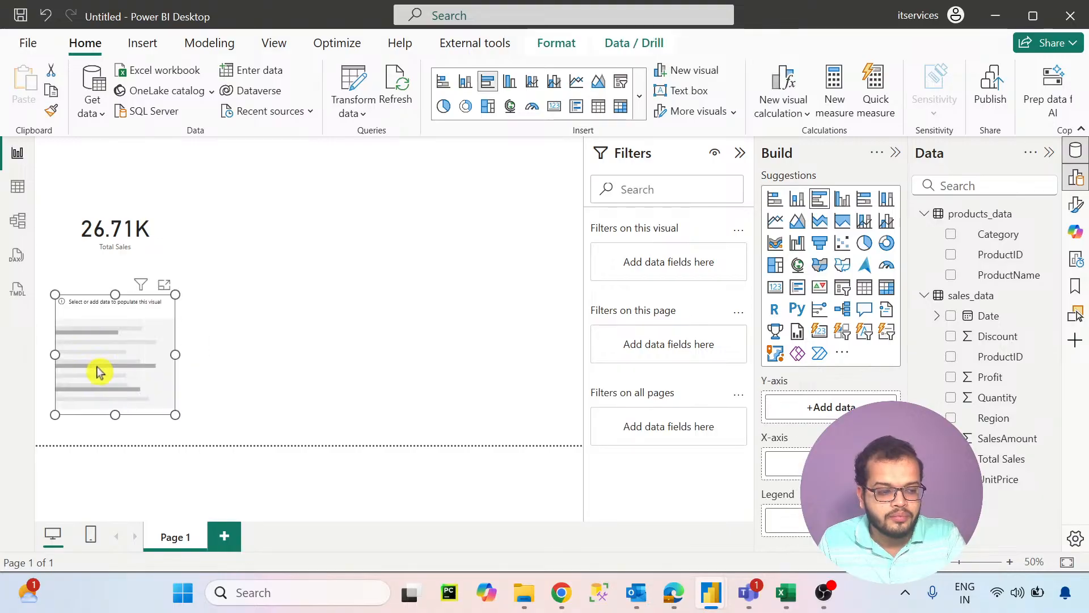
{"action": "left_click_drag", "start_coordinate": [96, 371], "coordinate": [272, 262]}
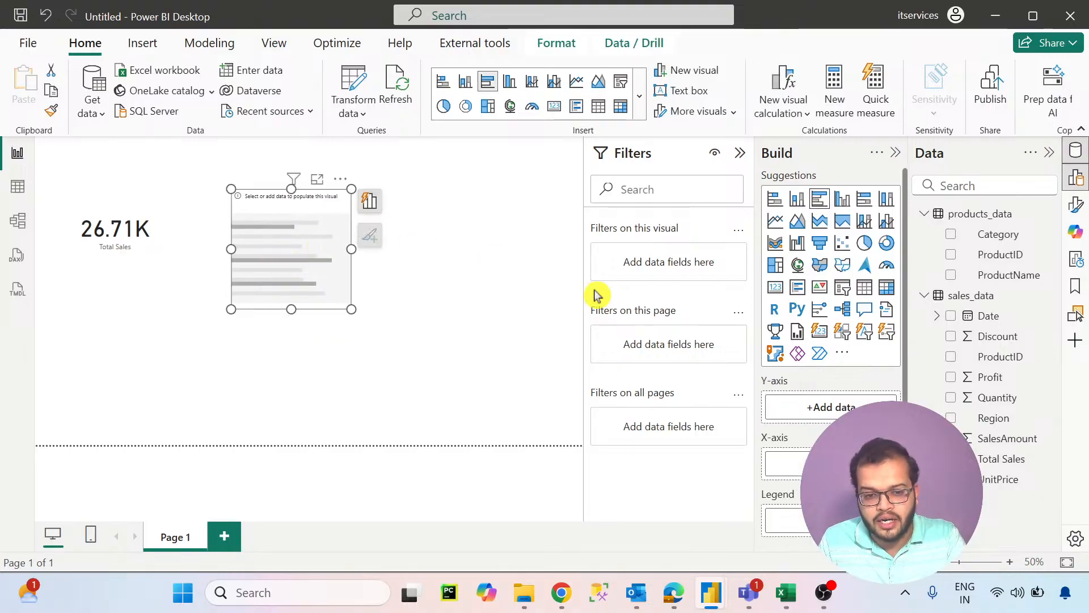
- Assign Category to the bar chart's Y-axis and Total Sales to its X-axis, and widen the chart
{"action": "left_click_drag", "start_coordinate": [973, 235], "coordinate": [817, 409]}
{"action": "scroll", "coordinate": [838, 401], "scroll_direction": "down", "scroll_amount": 2}
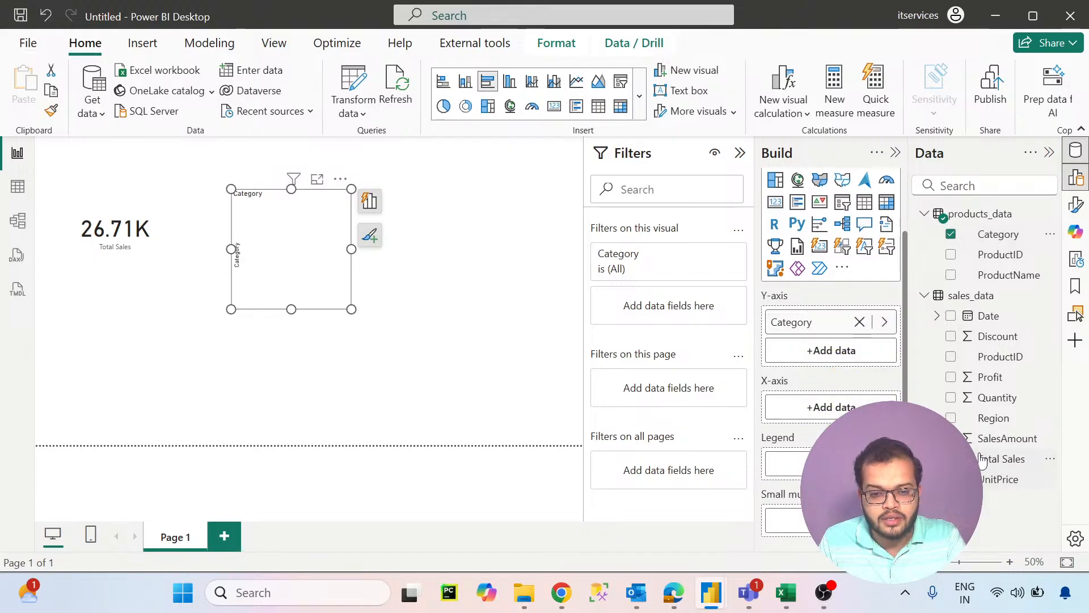
{"action": "left_click_drag", "start_coordinate": [985, 460], "coordinate": [818, 412]}
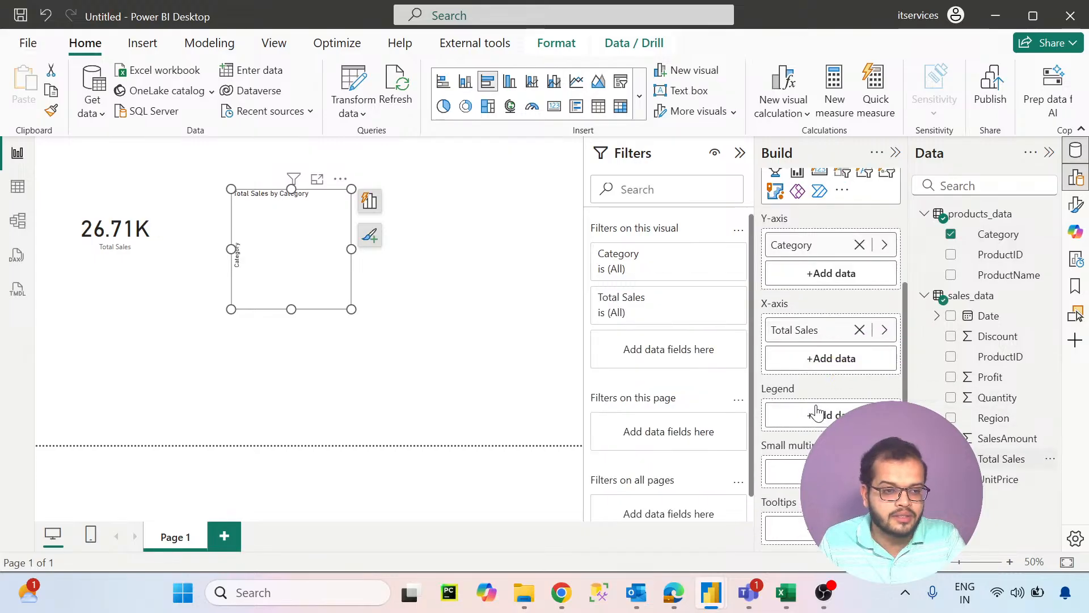
{"action": "left_click_drag", "start_coordinate": [350, 310], "coordinate": [478, 302]}
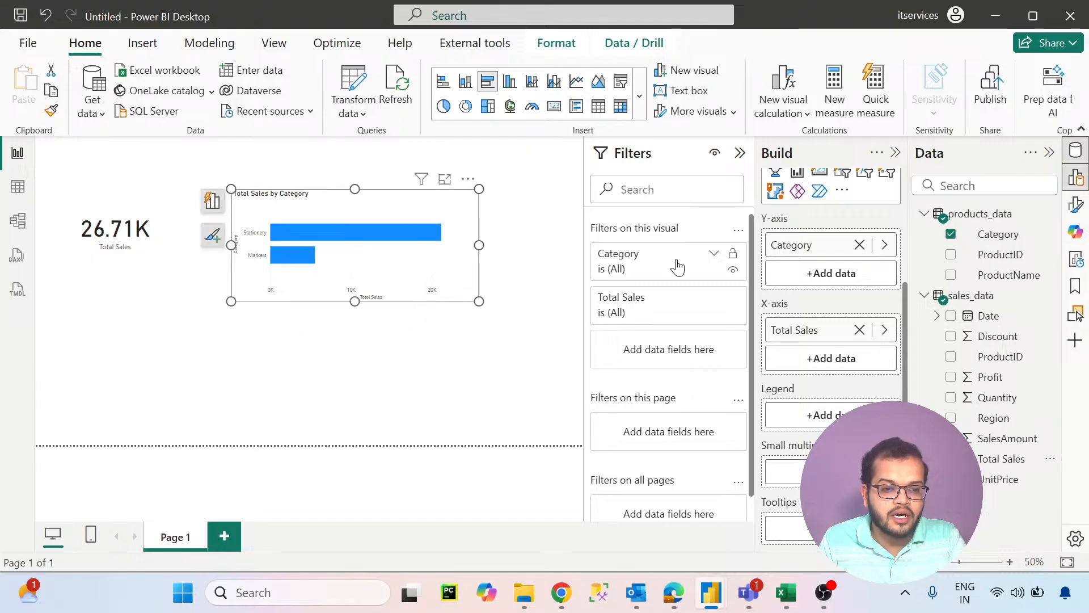
- Turn on data labels for the Total Sales by Category bar chart and move it below the card
{"action": "left_click", "coordinate": [1071, 205]}
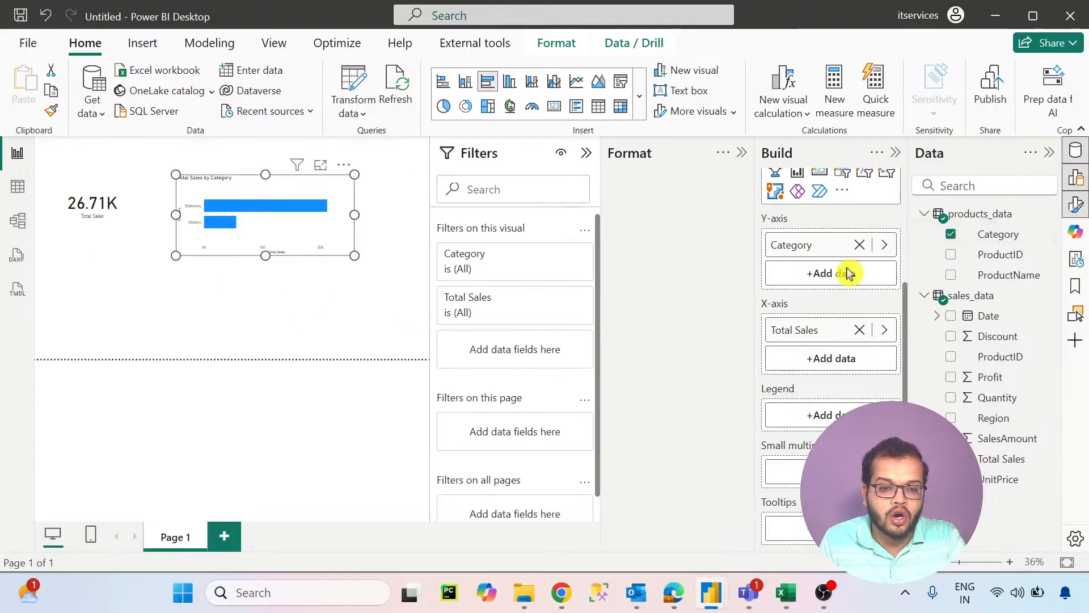
{"action": "scroll", "coordinate": [722, 397], "scroll_direction": "down", "scroll_amount": 3}
{"action": "left_click", "coordinate": [732, 431]}
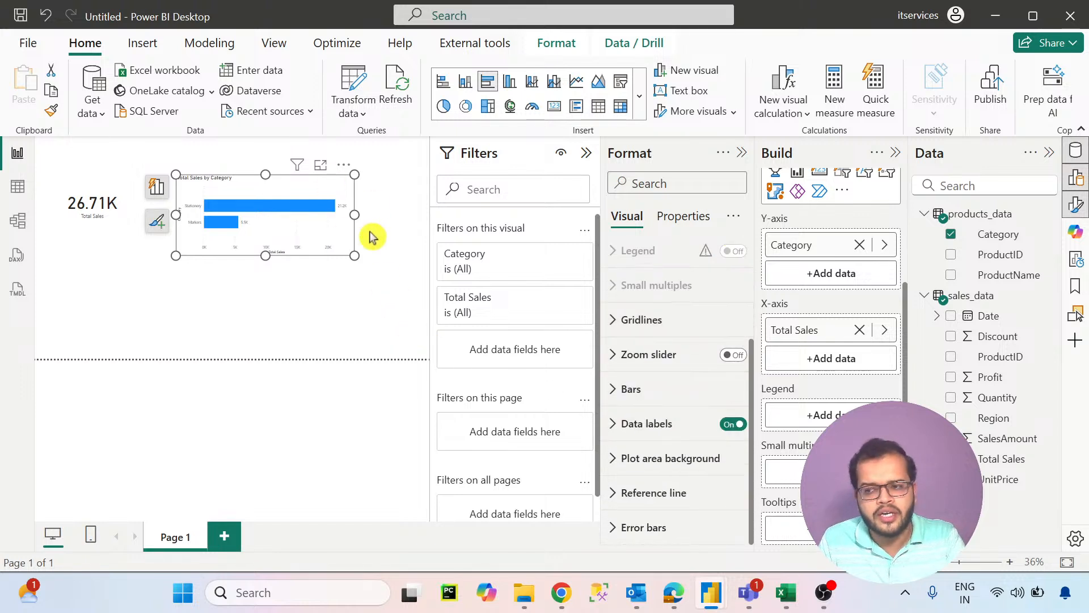
{"action": "left_click_drag", "start_coordinate": [315, 245], "coordinate": [171, 311]}
{"action": "left_click", "coordinate": [285, 222]}
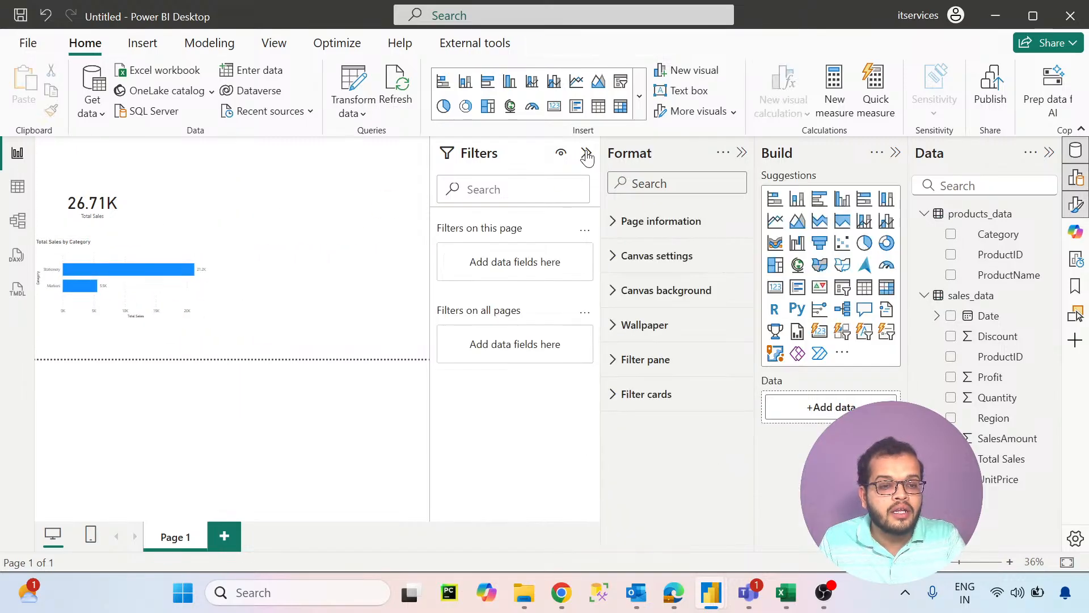
- Collapse the filters area and add a Region slicer to the free space beside the Total Sales card
{"action": "left_click", "coordinate": [587, 152]}
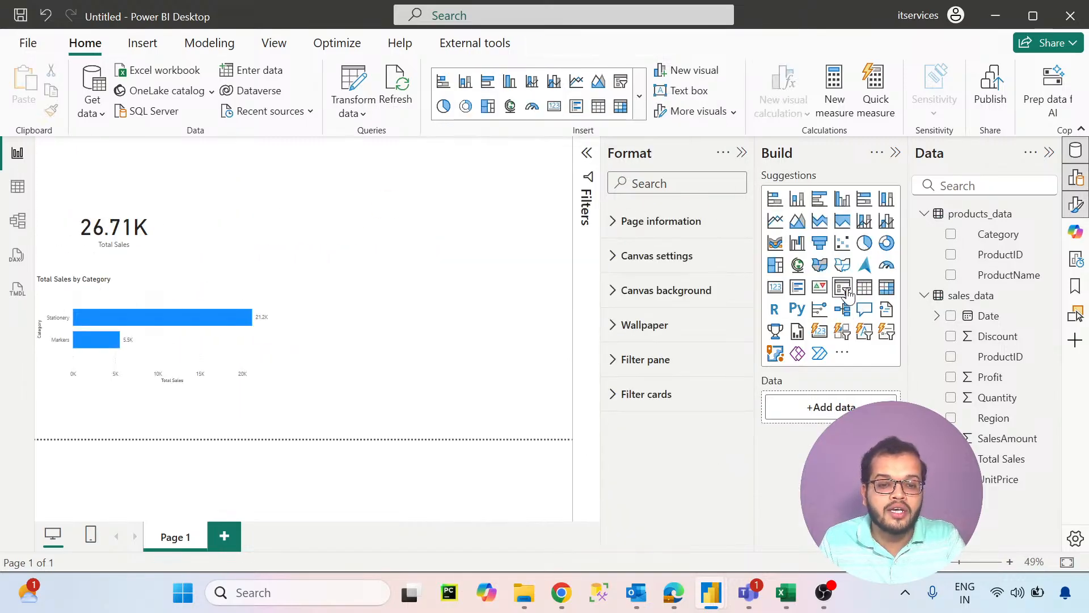
{"action": "left_click_drag", "start_coordinate": [359, 231], "coordinate": [447, 231]}
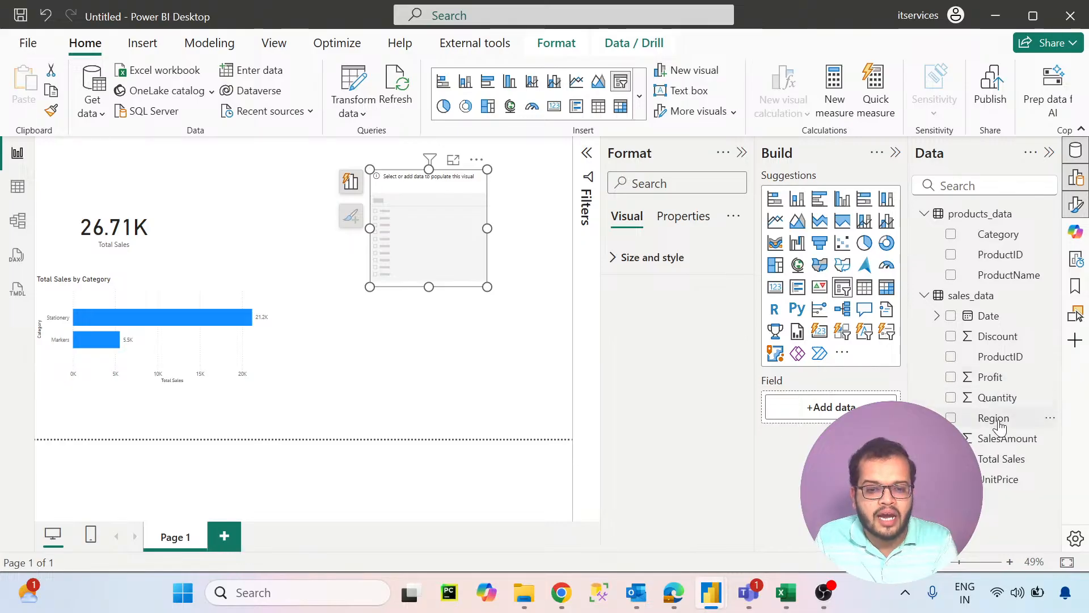
{"action": "left_click_drag", "start_coordinate": [999, 426], "coordinate": [827, 409]}
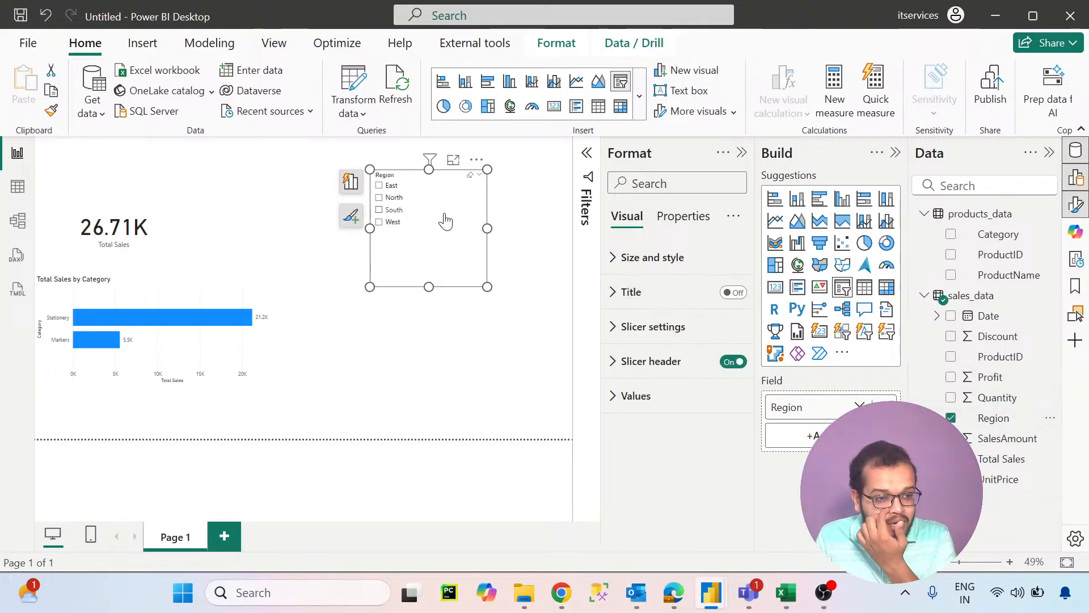
- Filter the report by East, North, South and West in turn, and move the Region slicer beside the bar chart
{"action": "left_click", "coordinate": [390, 187]}
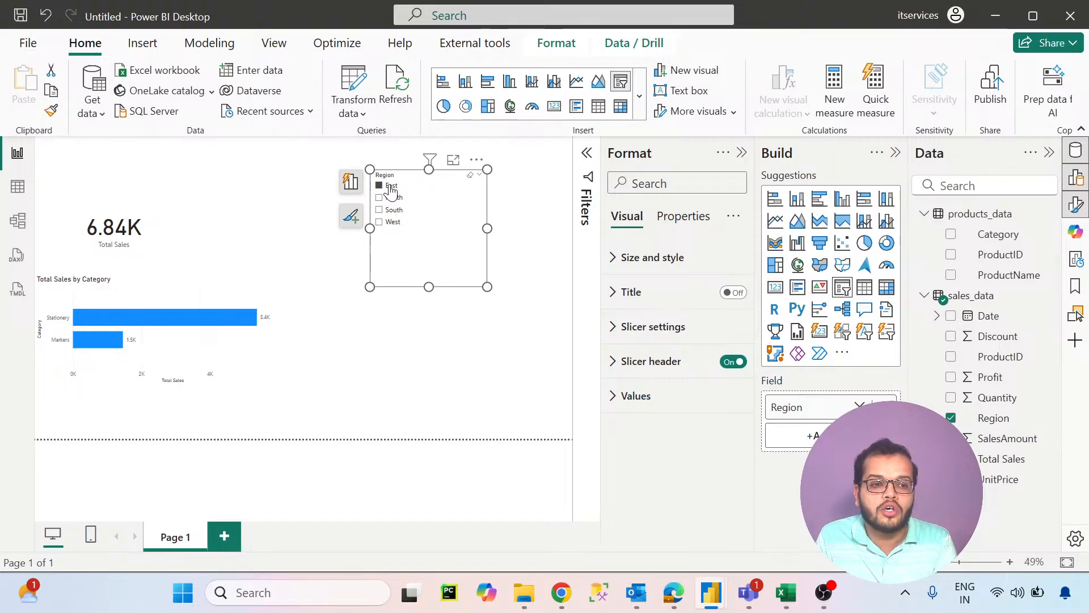
{"action": "left_click", "coordinate": [391, 188]}
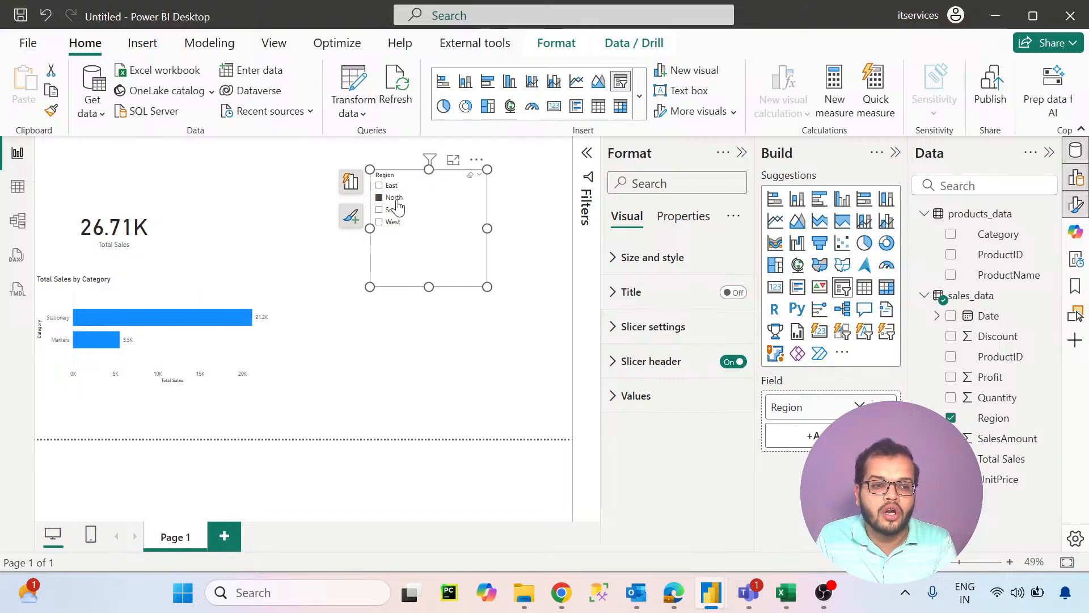
{"action": "left_click", "coordinate": [396, 199]}
{"action": "left_click", "coordinate": [397, 211]}
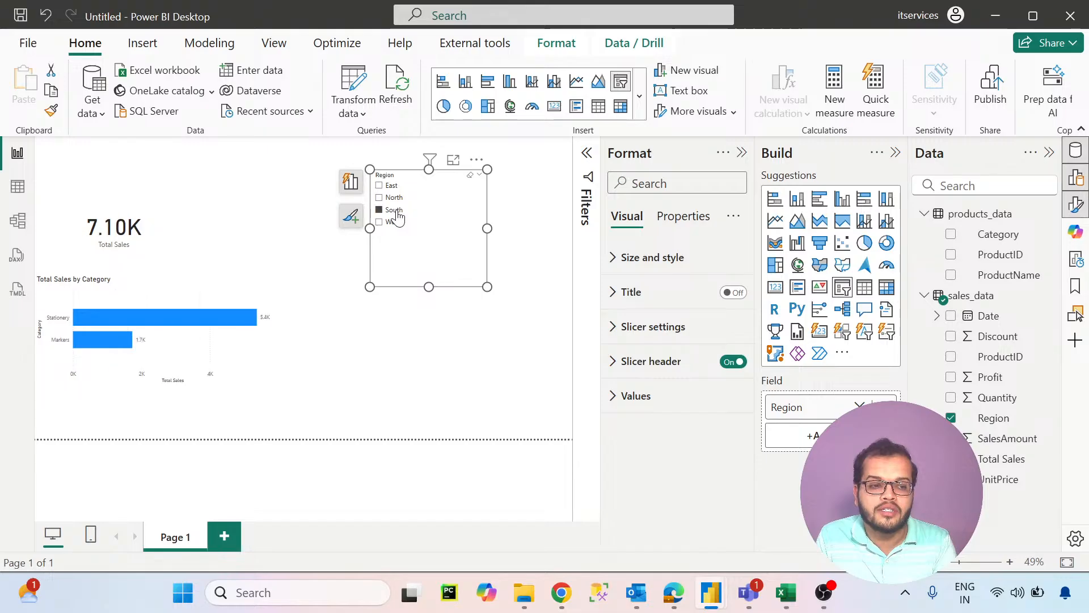
{"action": "left_click", "coordinate": [396, 211]}
{"action": "left_click", "coordinate": [395, 223]}
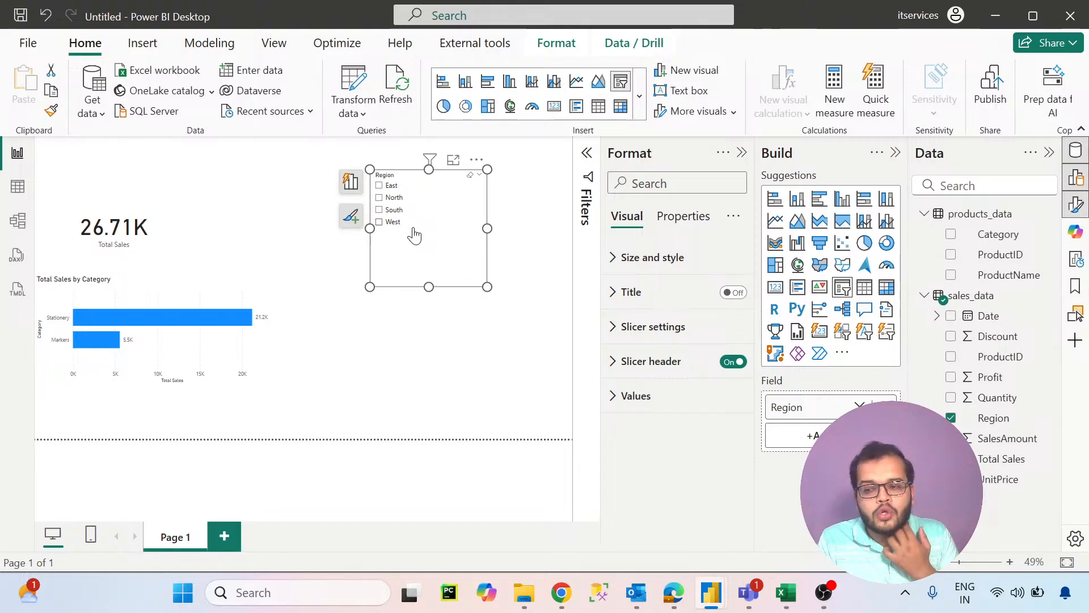
{"action": "left_click_drag", "start_coordinate": [457, 264], "coordinate": [371, 424]}
- Switch to the sales_data workbook in Excel and discard the unfinished IF formula in cell L4
{"action": "mouse_move", "coordinate": [786, 592]}
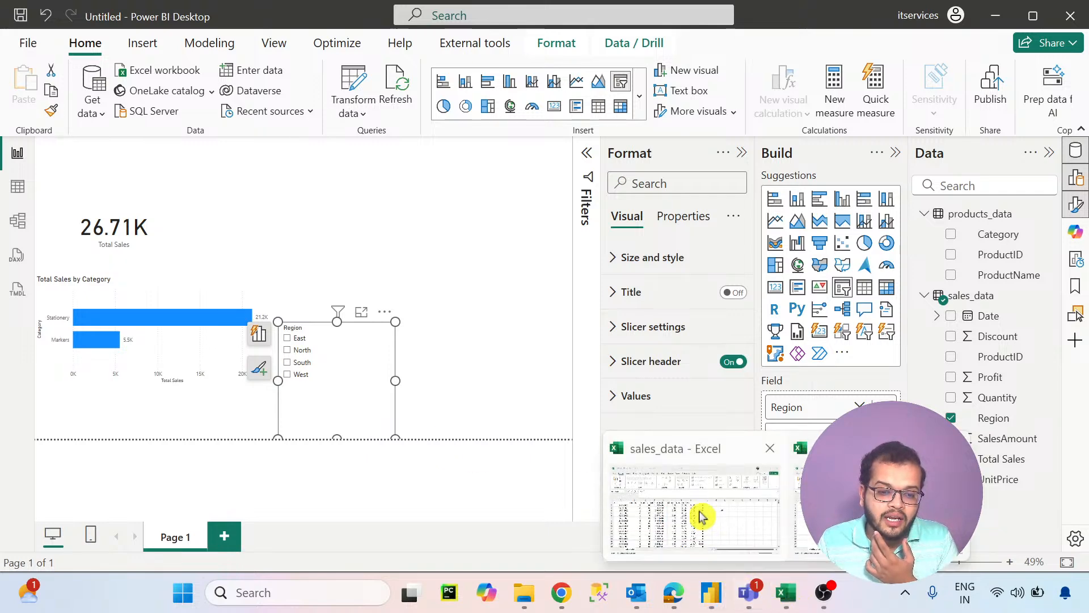
{"action": "left_click", "coordinate": [700, 516]}
{"action": "left_click", "coordinate": [584, 293]}
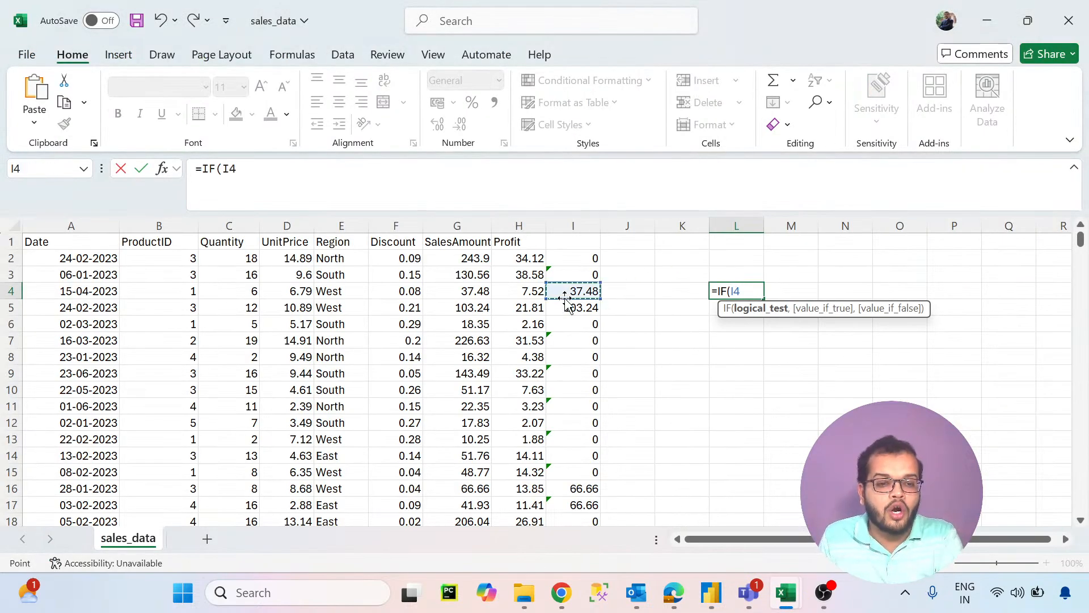
{"action": "key", "text": "Escape"}
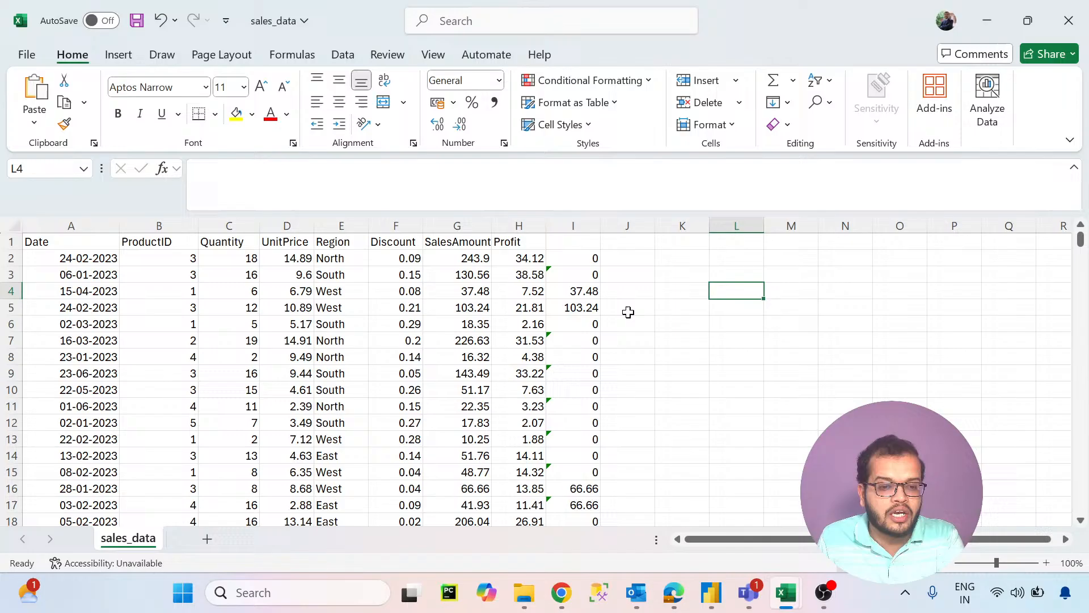
- Examine the IF formula in cell I4 and the SalesAmount cell G4 that it refers to
{"action": "left_click", "coordinate": [596, 293]}
{"action": "left_click_drag", "start_coordinate": [210, 169], "coordinate": [361, 179]}
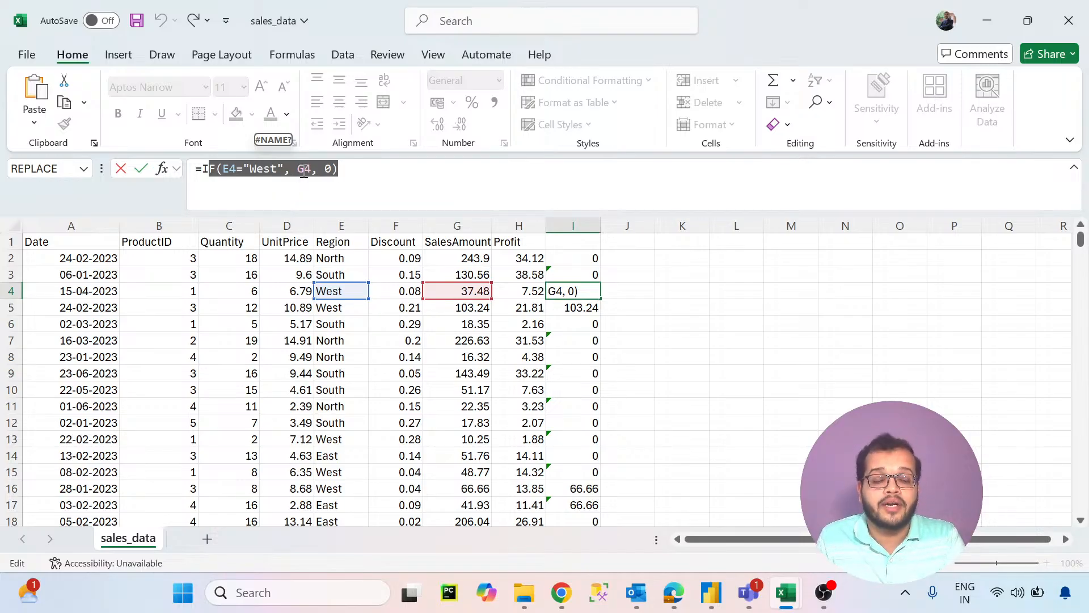
{"action": "key", "text": "ctrl+Return"}
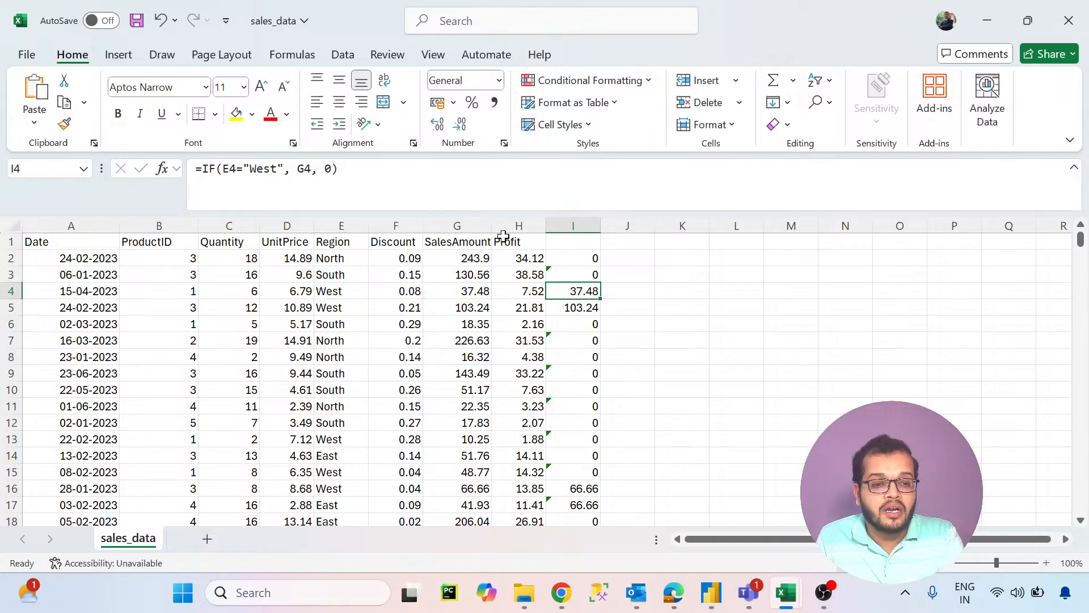
{"action": "left_click", "coordinate": [473, 226]}
{"action": "left_click", "coordinate": [472, 293]}
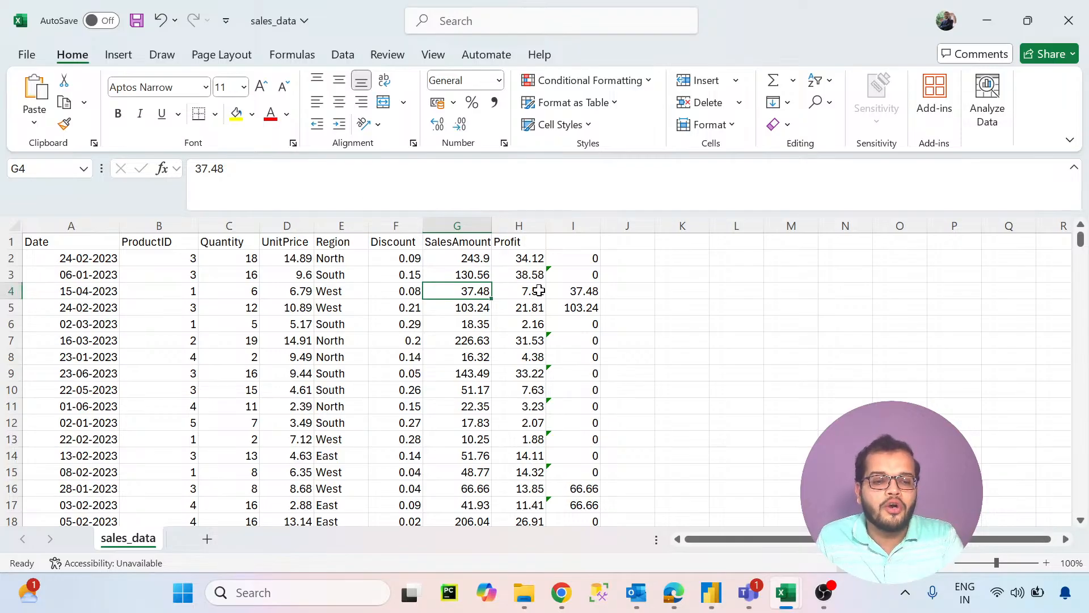
{"action": "left_click", "coordinate": [580, 291]}
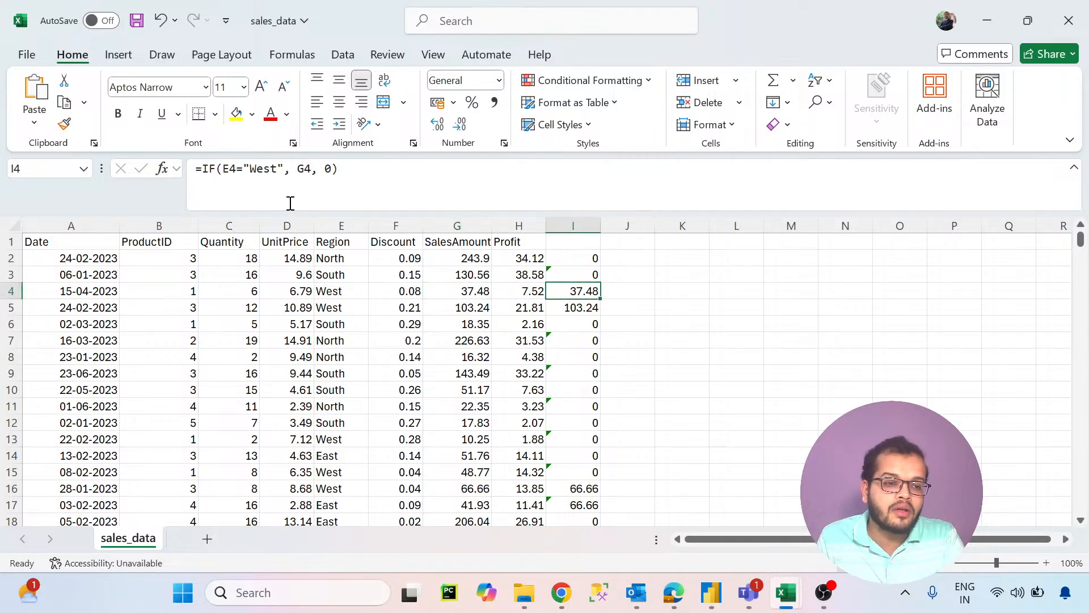
{"action": "left_click_drag", "start_coordinate": [217, 181], "coordinate": [347, 187]}
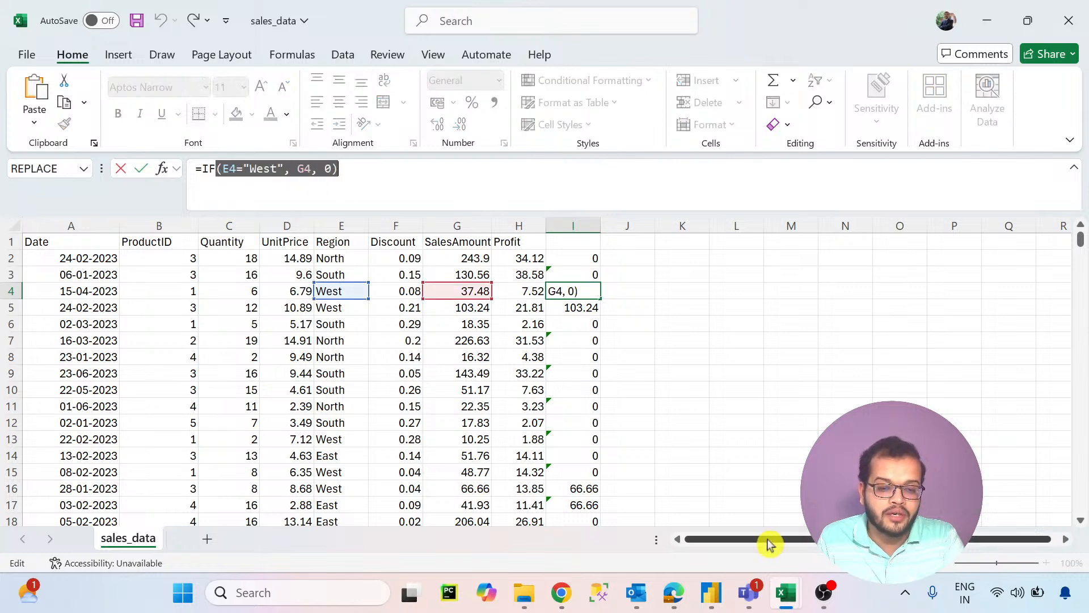
- Switch to the Untitled Power BI report and start a new measure named Logic Test in the sales_data table
{"action": "mouse_move", "coordinate": [710, 590]}
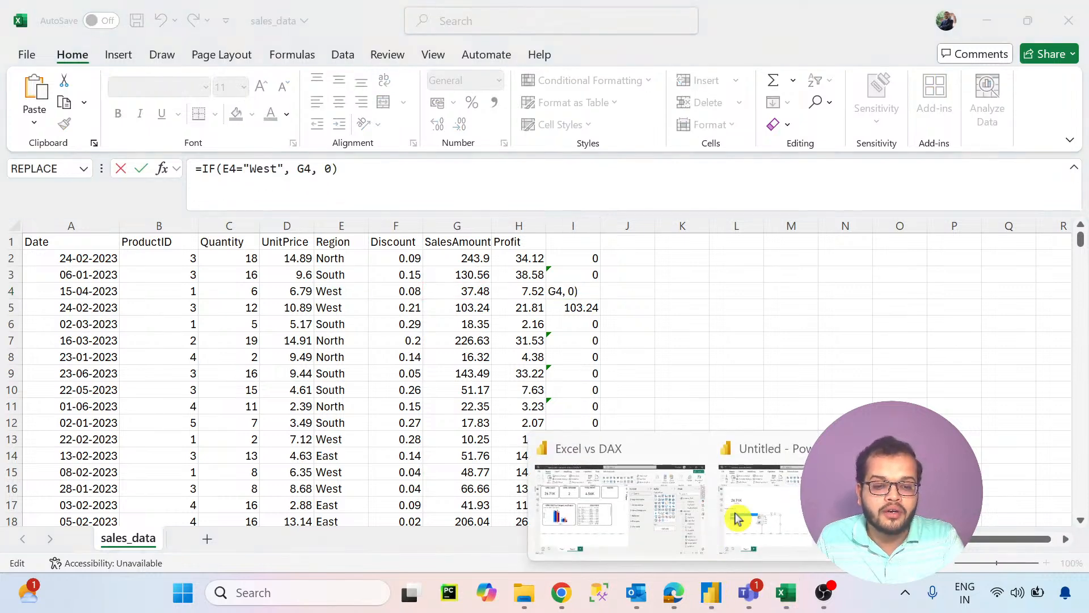
{"action": "left_click", "coordinate": [736, 516]}
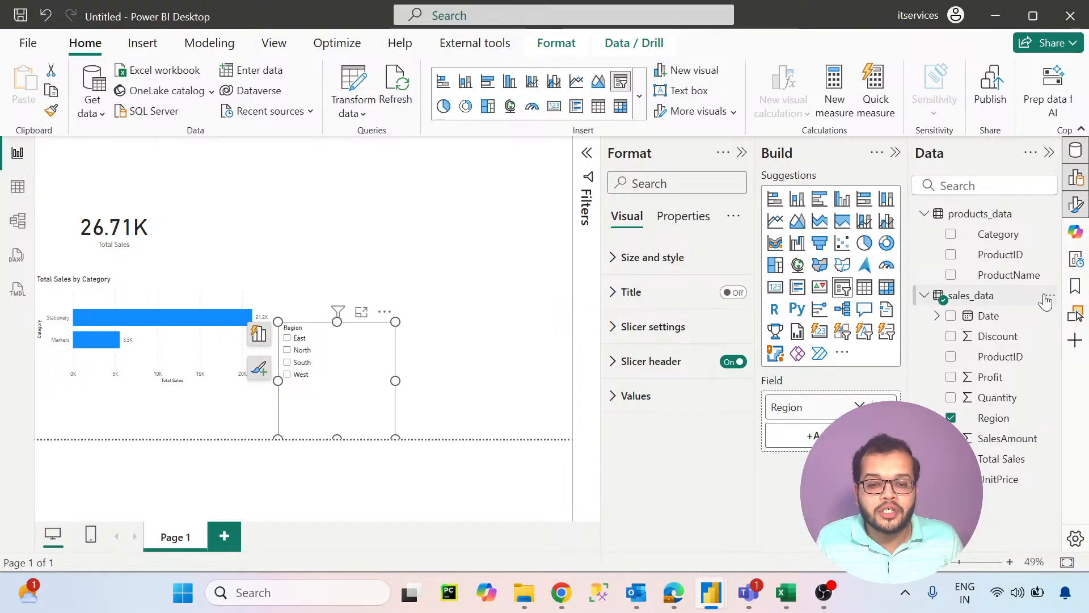
{"action": "left_click", "coordinate": [1049, 298]}
{"action": "left_click", "coordinate": [957, 28]}
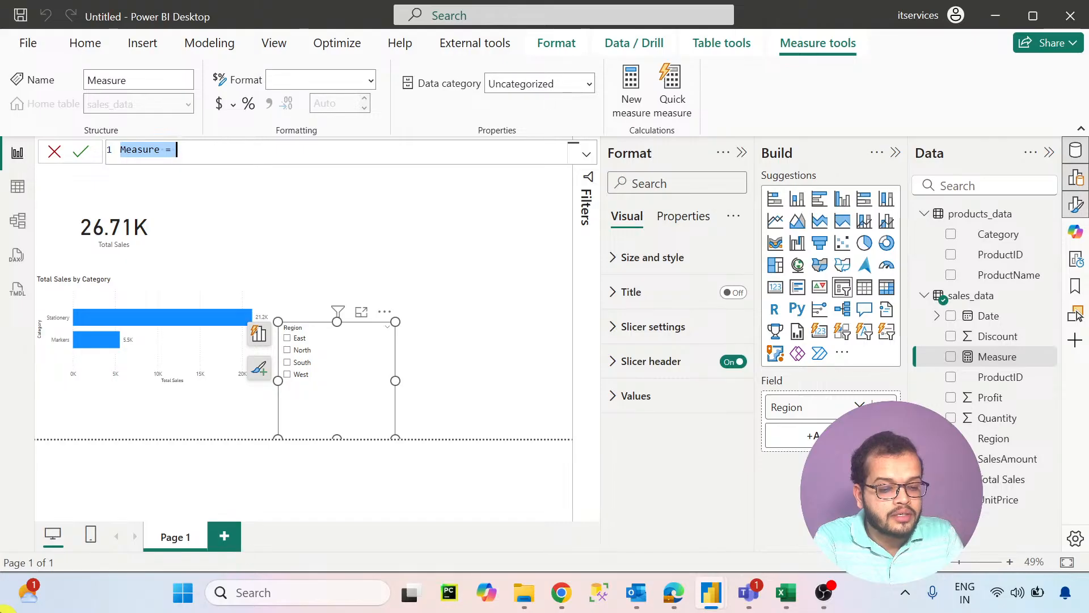
{"action": "type", "text": "Logi"}
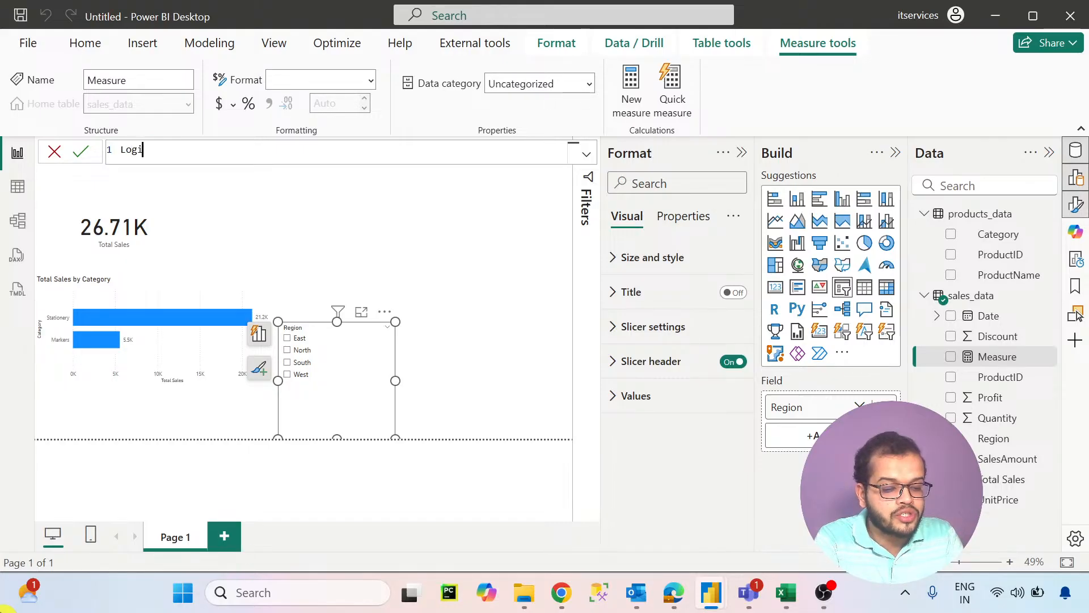
{"action": "type", "text": "c Test"}
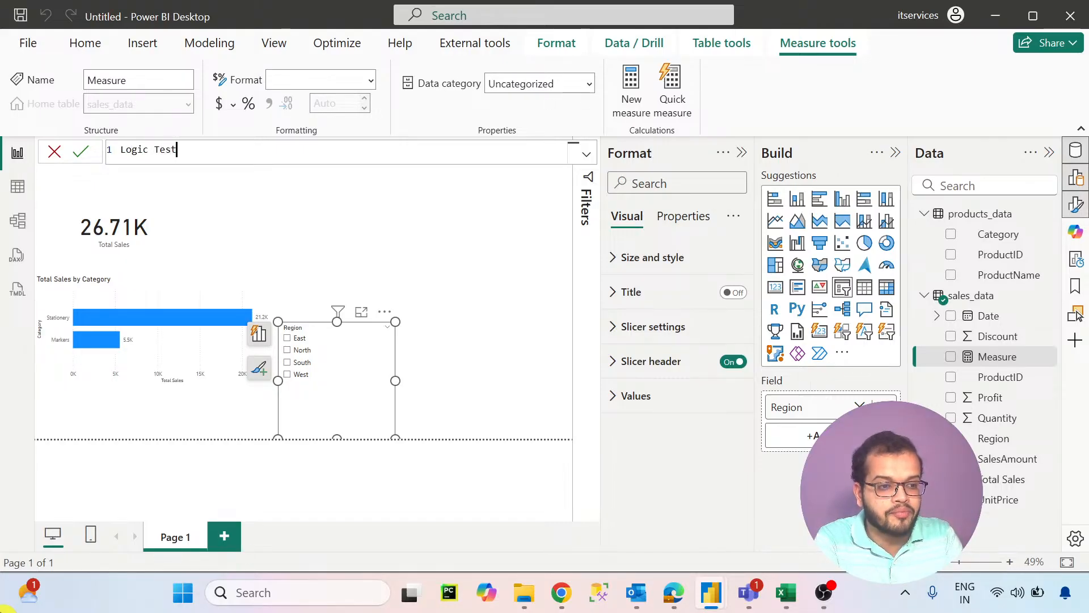
{"action": "type", "text": " ="}
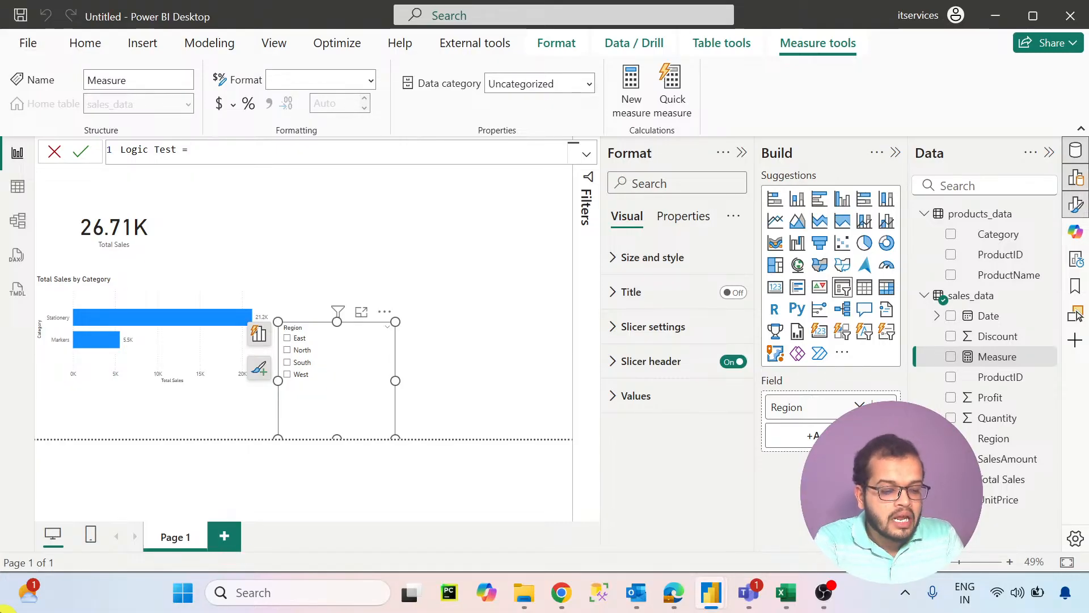
{"action": "type", "text": " calc"}
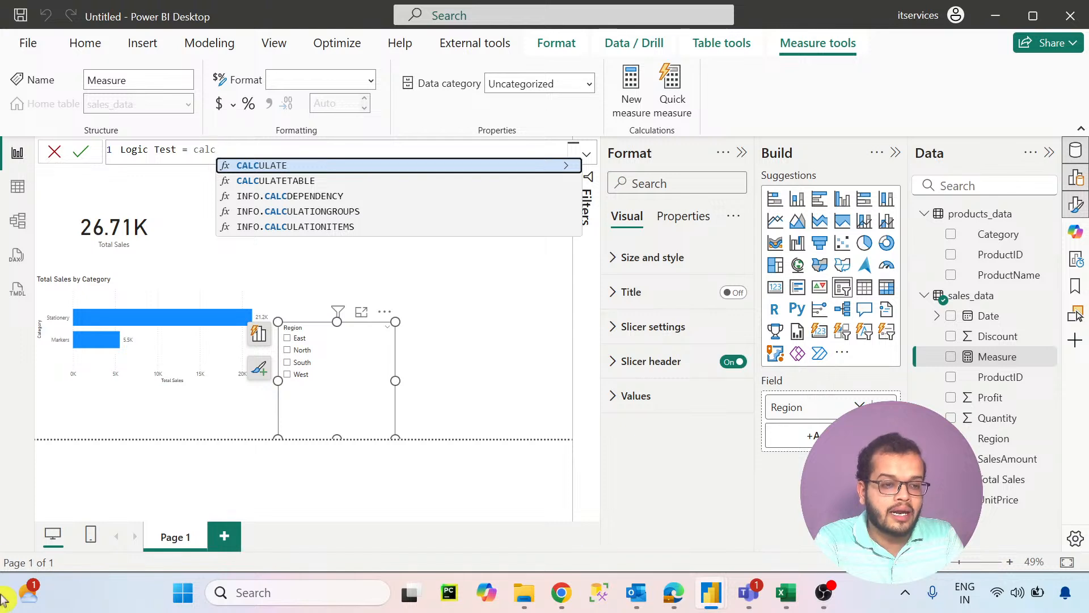
- Begin the Logic Test formula with CALCULATE and use [Total Sales] as its expression argument
{"action": "left_click", "coordinate": [319, 166]}
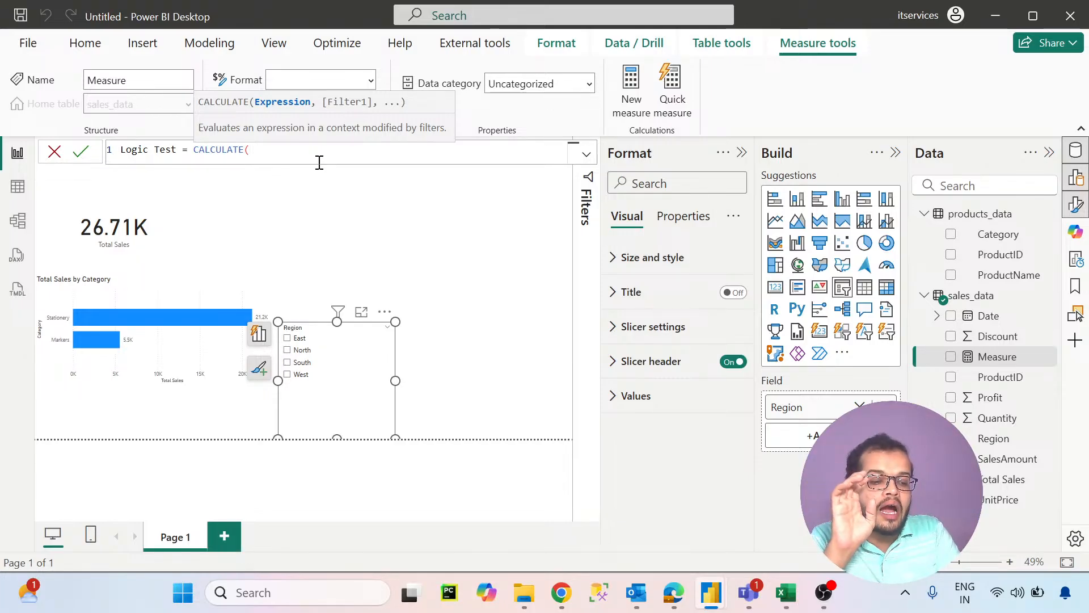
{"action": "type", "text": "[Total Sales]"}
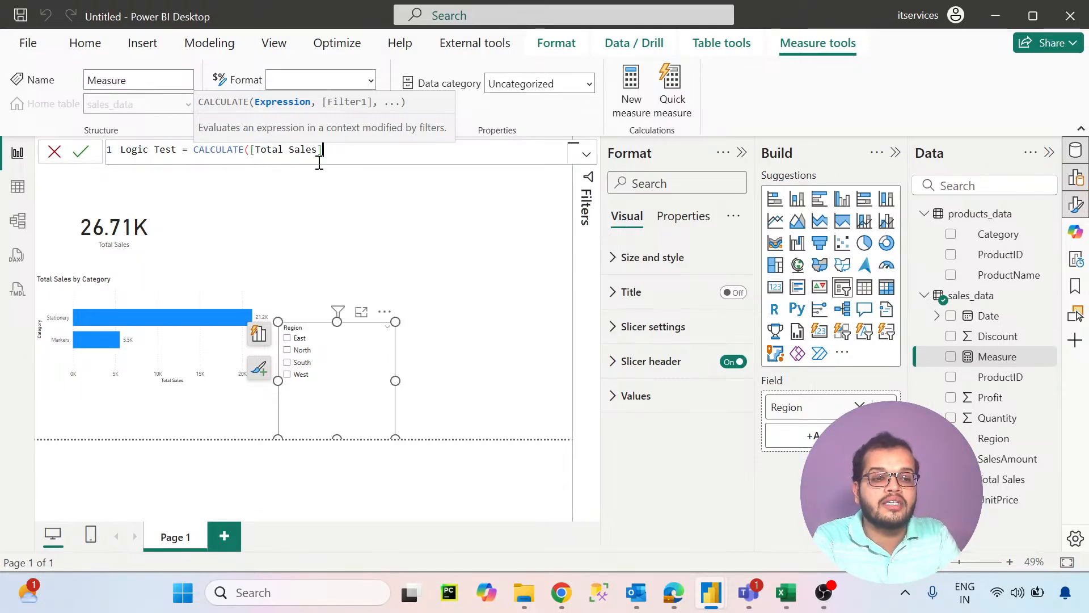
{"action": "type", "text": ","}
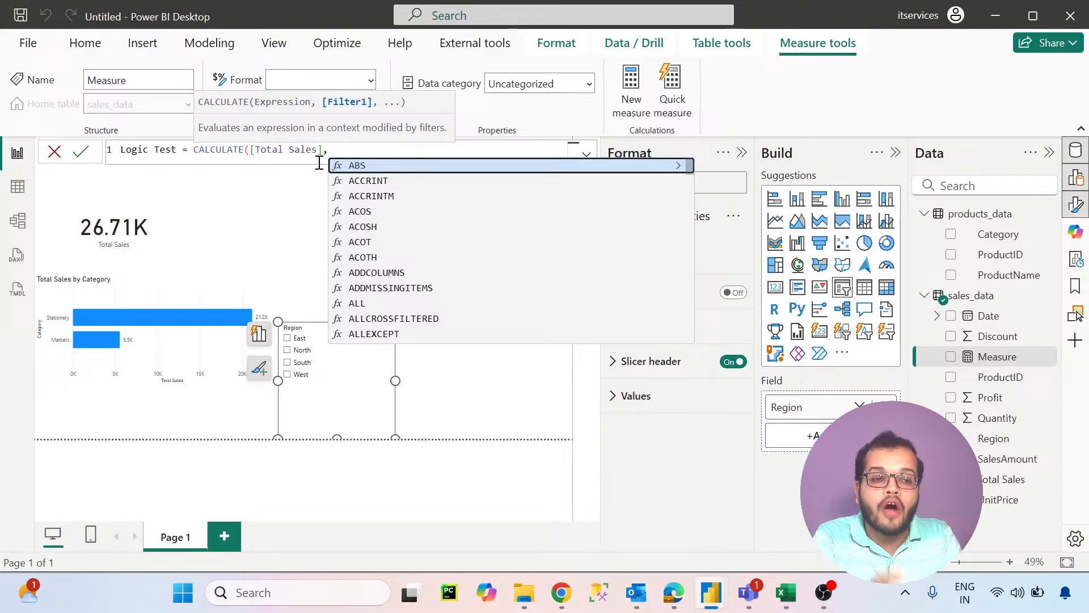
{"action": "type", "text": "W"}
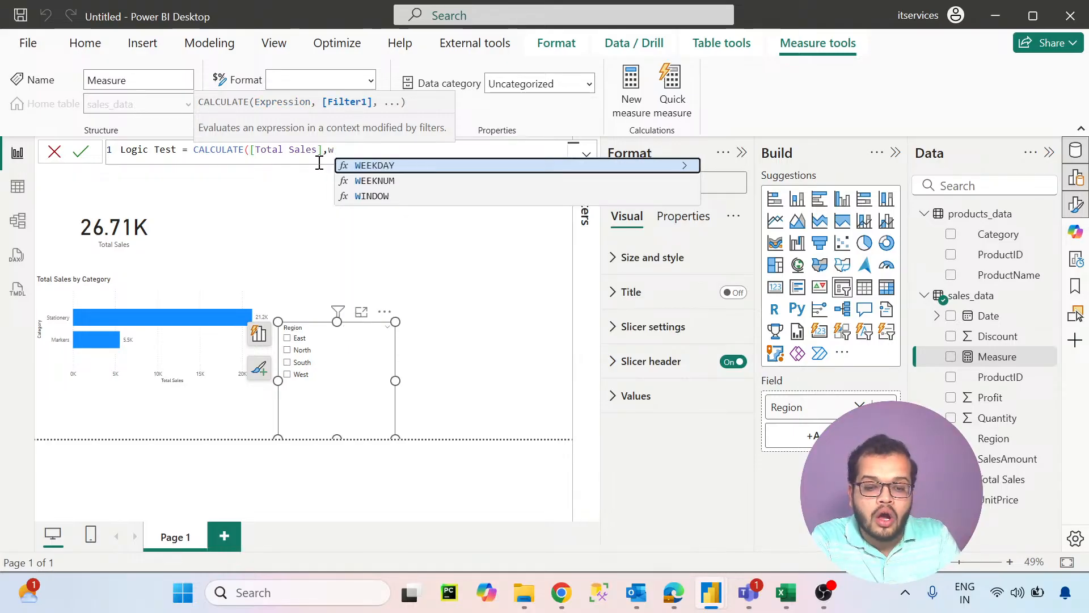
- Complete the Logic Test measure with the filter sales_data[Region]="West" and commit the formula
{"action": "key", "text": "BackSpace"}
{"action": "type", "text": "re"}
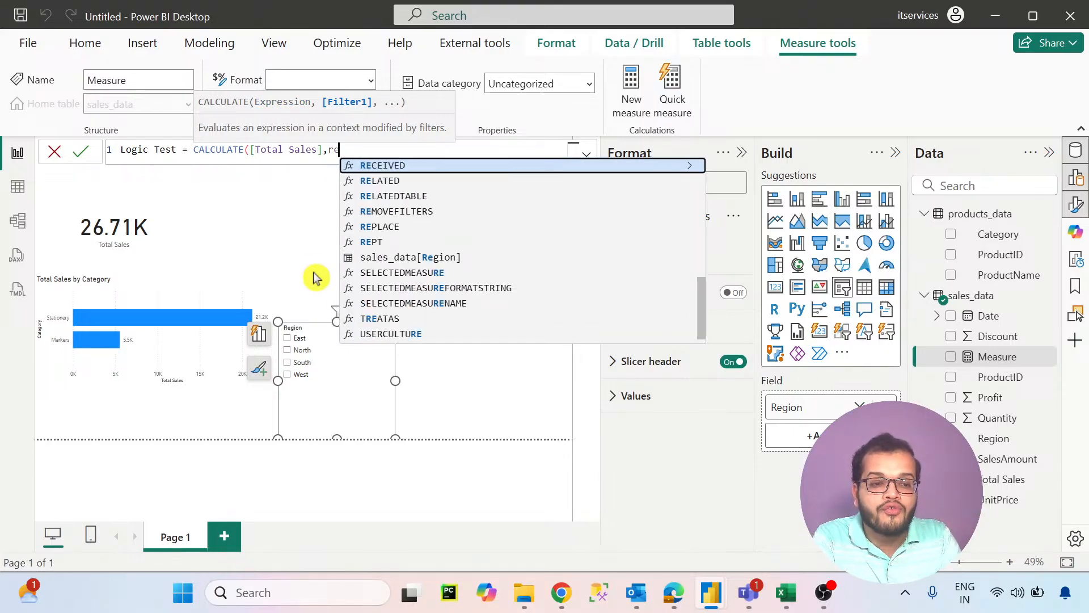
{"action": "left_click", "coordinate": [388, 260]}
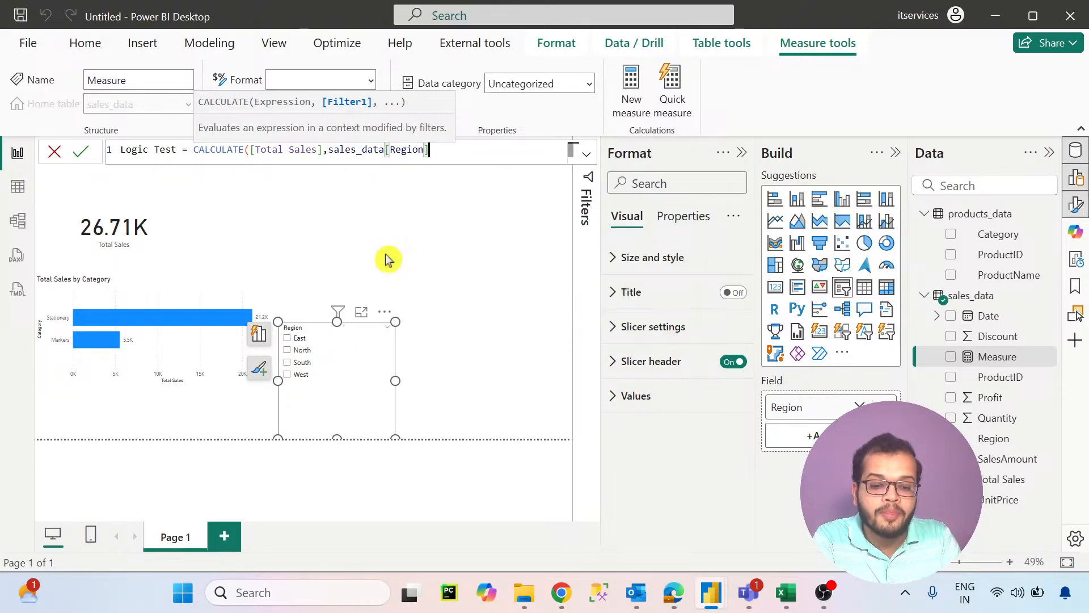
{"action": "type", "text": "="}
{"action": "type", "text": "\"We"}
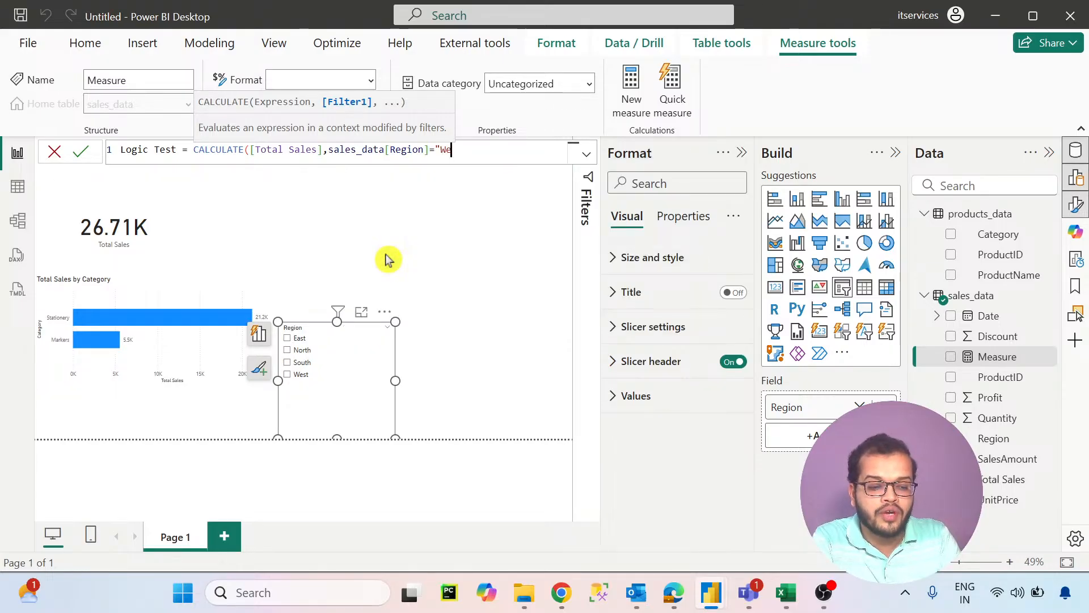
{"action": "type", "text": "st\")"}
{"action": "key", "text": "Return"}
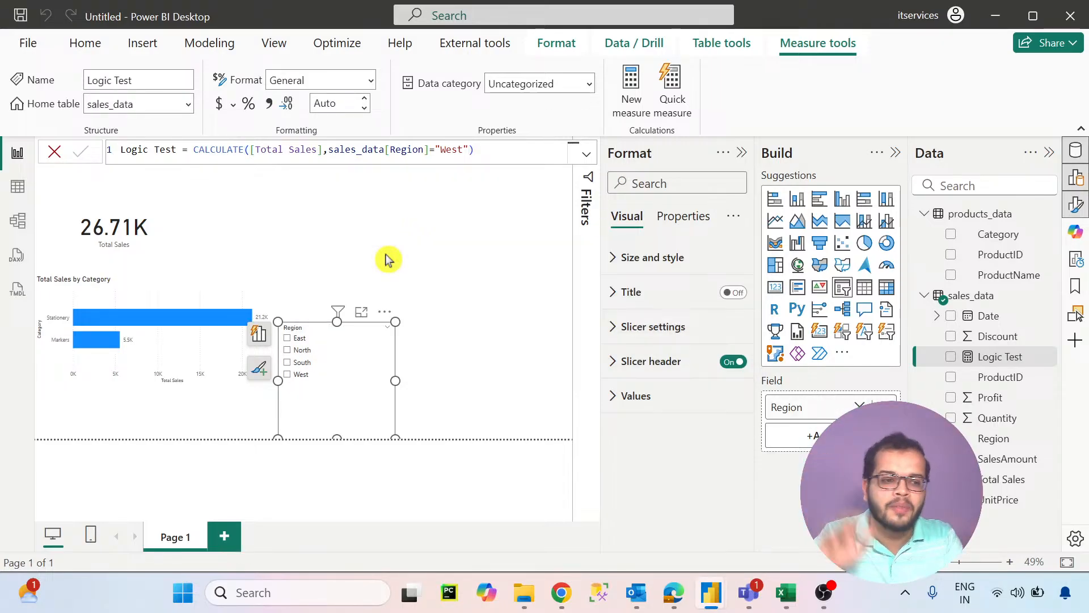
- Add a card visual showing the Logic Test measure and place it beside the Total Sales card
{"action": "left_click", "coordinate": [467, 225]}
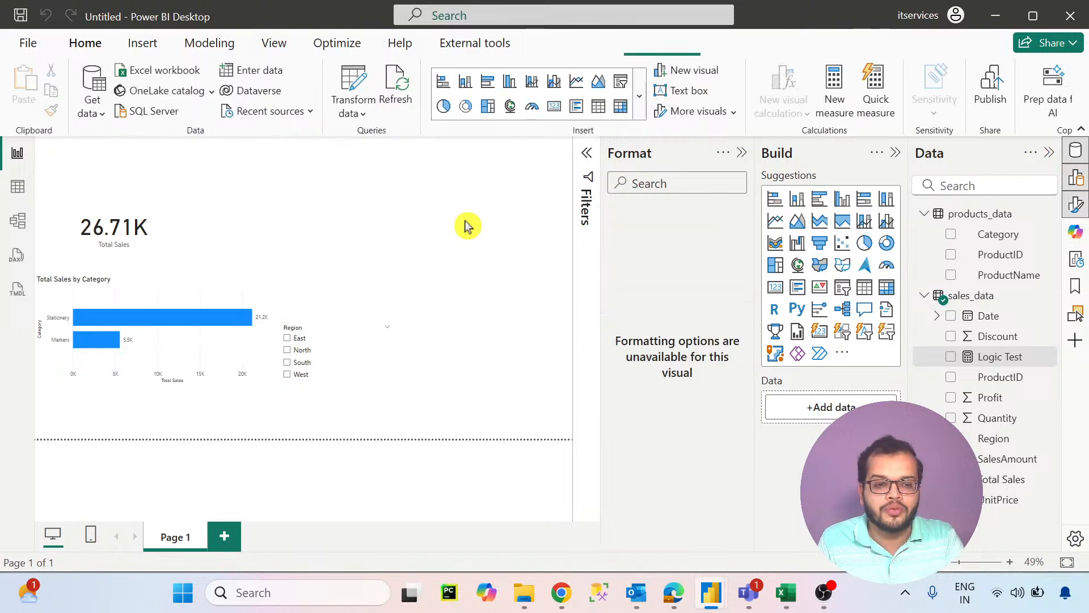
{"action": "left_click", "coordinate": [776, 287]}
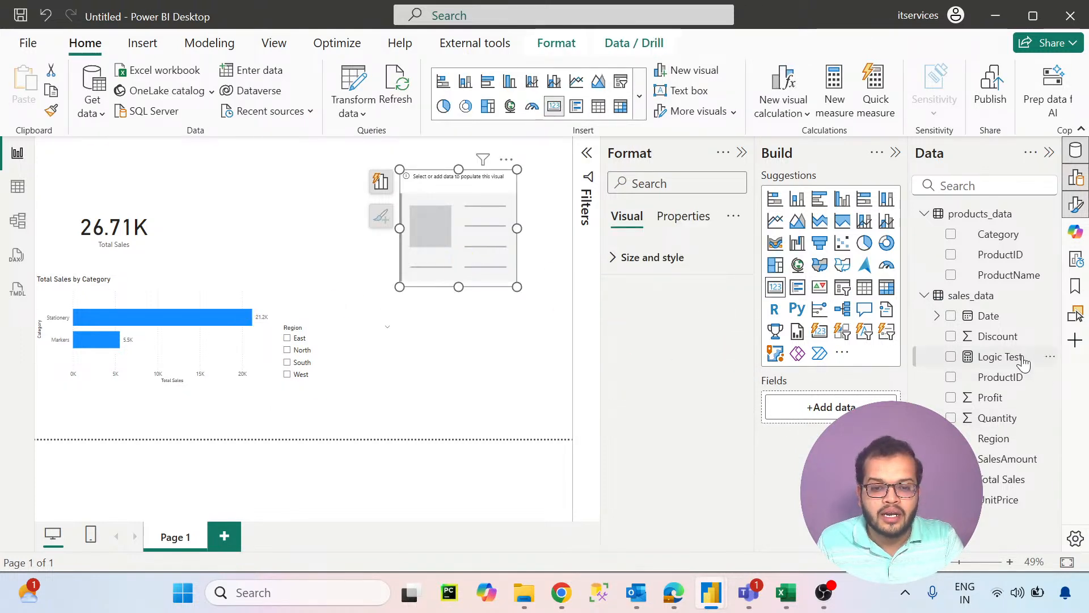
{"action": "left_click_drag", "start_coordinate": [1000, 356], "coordinate": [847, 407]}
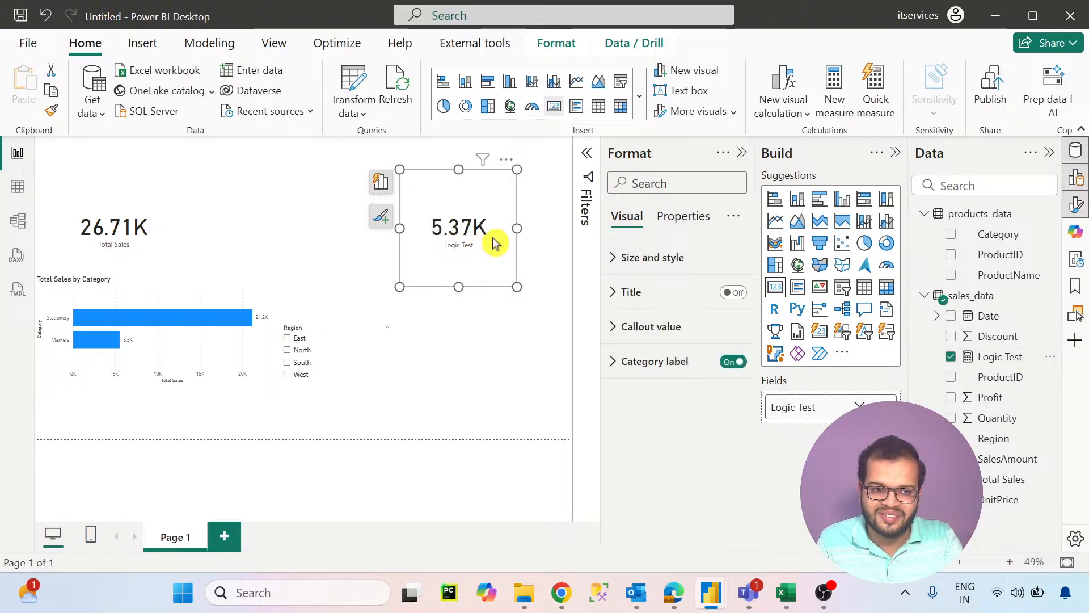
{"action": "left_click_drag", "start_coordinate": [493, 243], "coordinate": [267, 231]}
{"action": "left_click", "coordinate": [412, 223]}
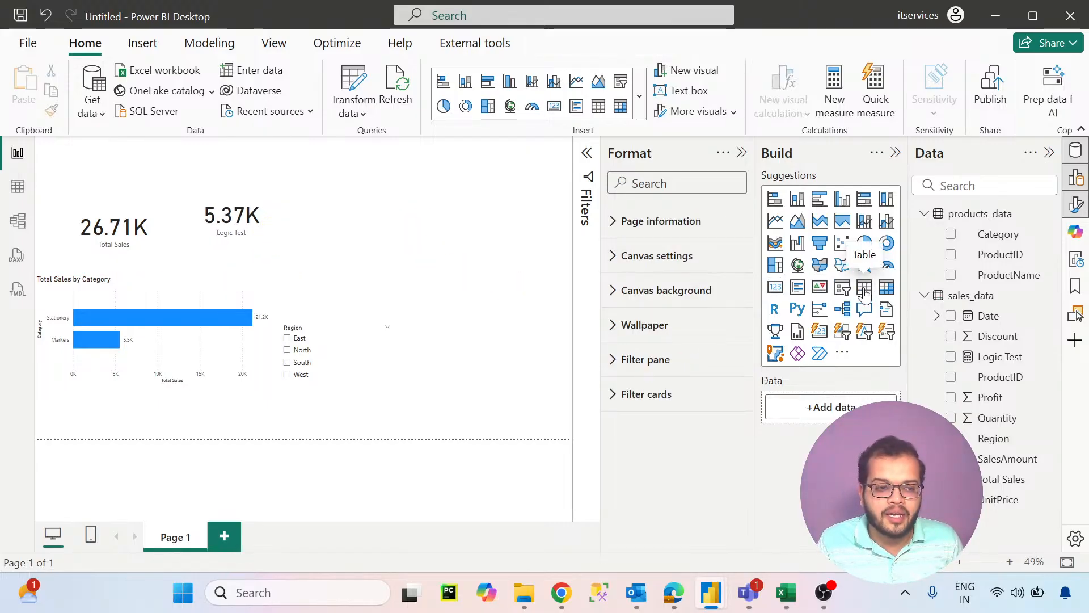
- Add an enlarged table visual beside the Logic Test card with only Region and Total Sales as columns
{"action": "left_click_drag", "start_coordinate": [374, 247], "coordinate": [557, 330]}
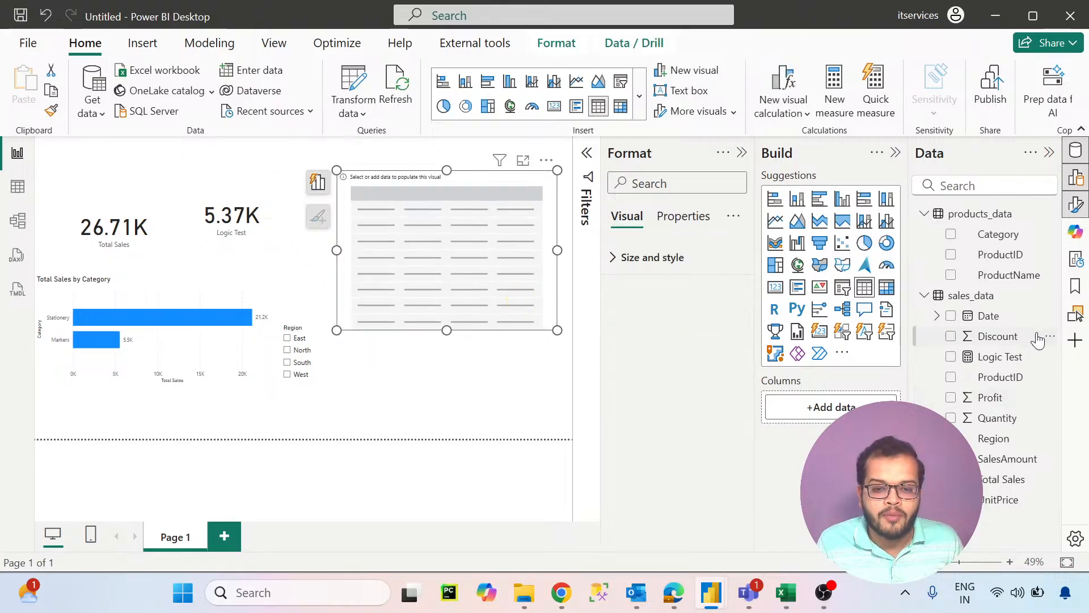
{"action": "left_click_drag", "start_coordinate": [1015, 439], "coordinate": [490, 240]}
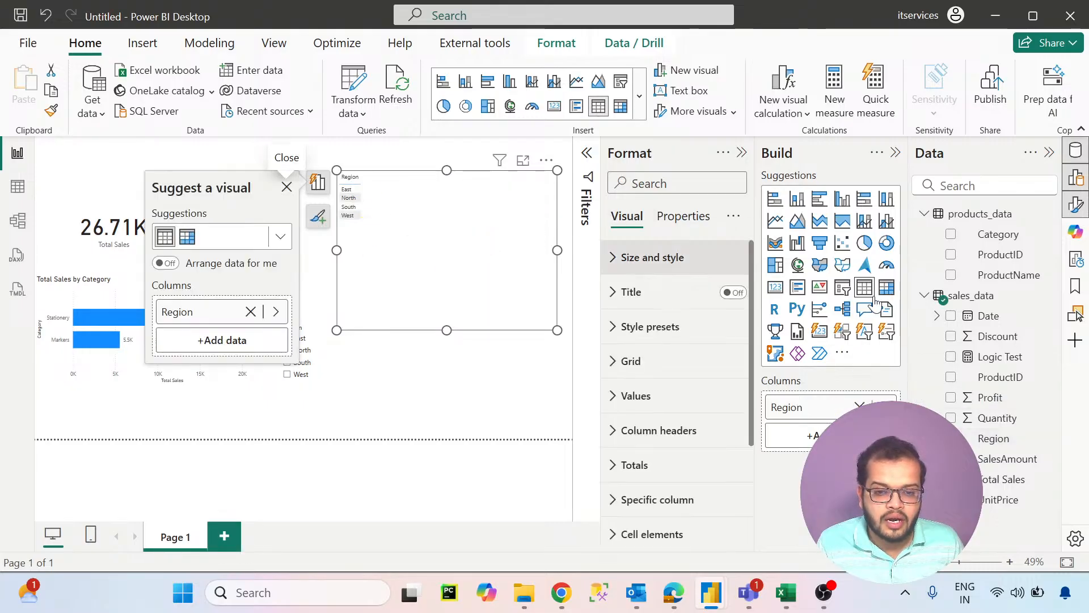
{"action": "left_click", "coordinate": [999, 234]}
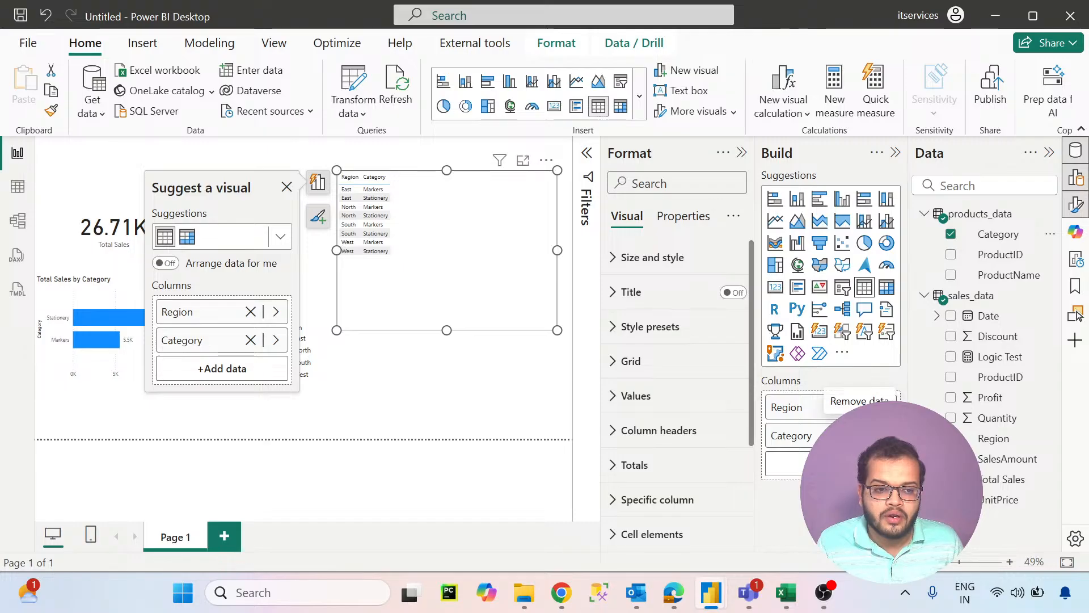
{"action": "left_click", "coordinate": [860, 436]}
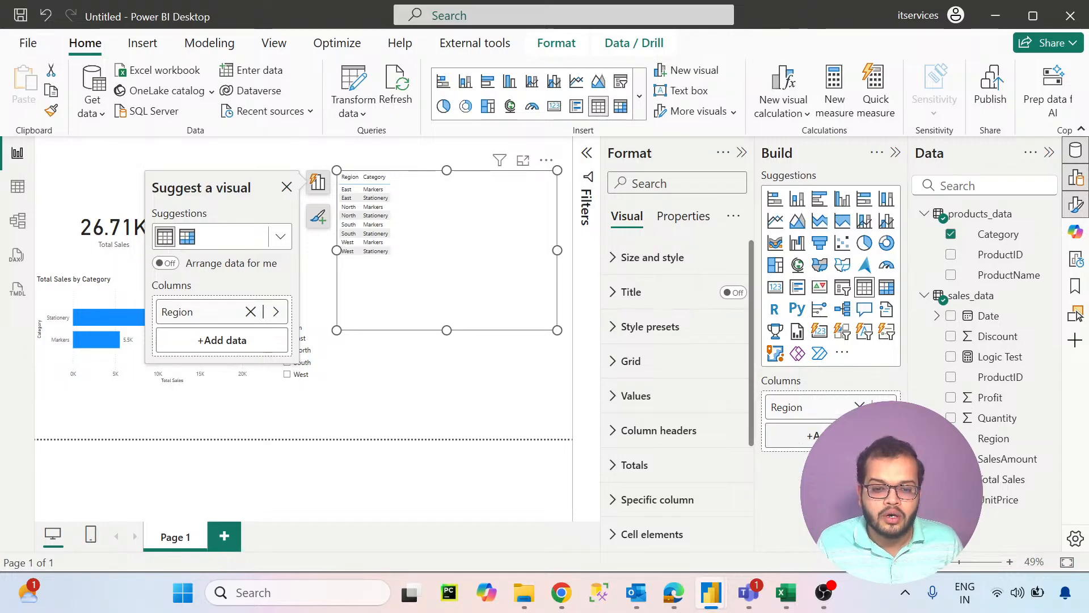
{"action": "left_click", "coordinate": [1004, 480]}
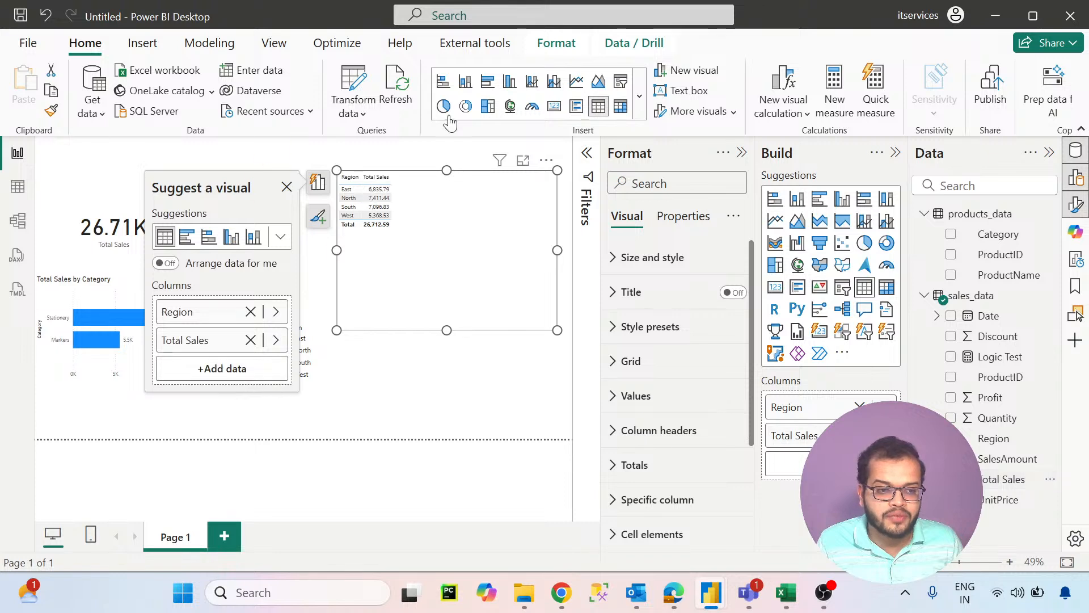
- Set the table's values to a bold Segoe UI font at size 21
{"action": "left_click", "coordinate": [638, 399]}
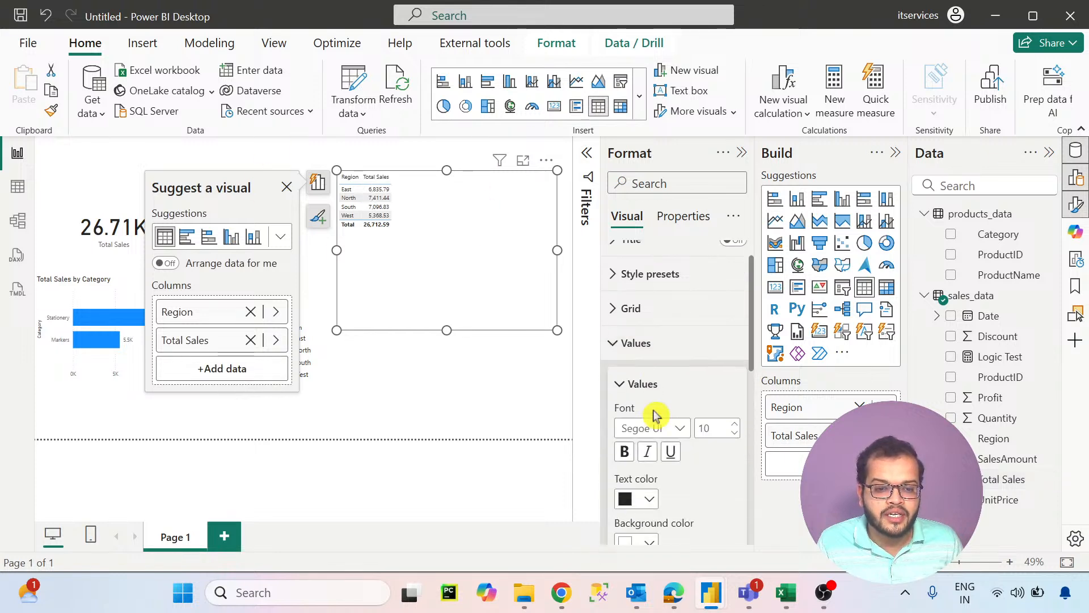
{"action": "scroll", "coordinate": [656, 414], "scroll_direction": "down", "scroll_amount": 1}
{"action": "left_click", "coordinate": [653, 395]}
{"action": "left_click", "coordinate": [688, 311]}
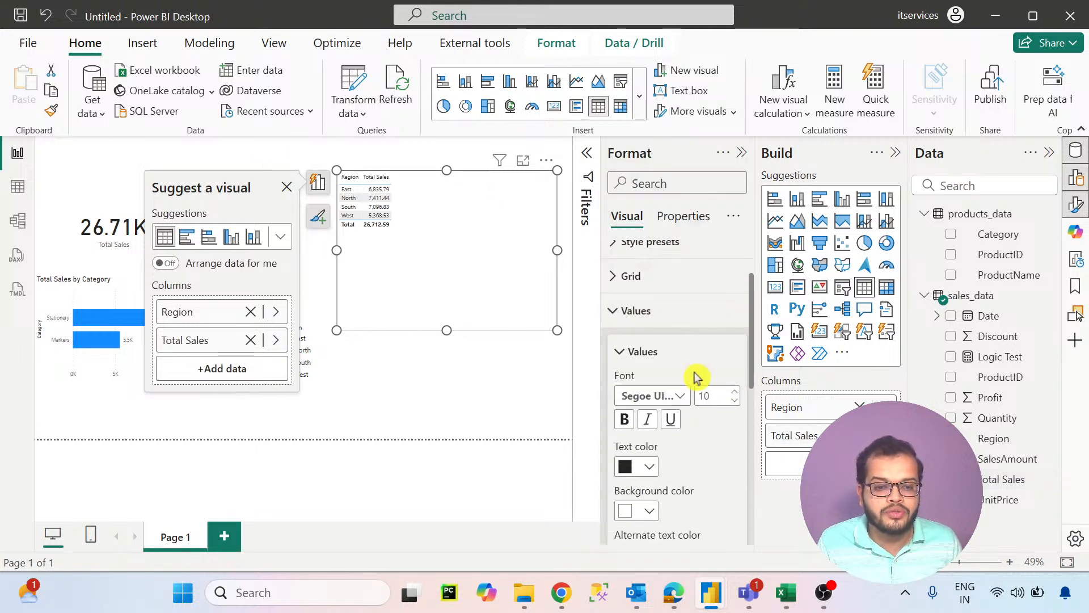
{"action": "left_click", "coordinate": [734, 392]}
{"action": "left_click", "coordinate": [734, 391]}
{"action": "left_click", "coordinate": [735, 392]}
{"action": "left_click", "coordinate": [735, 391]}
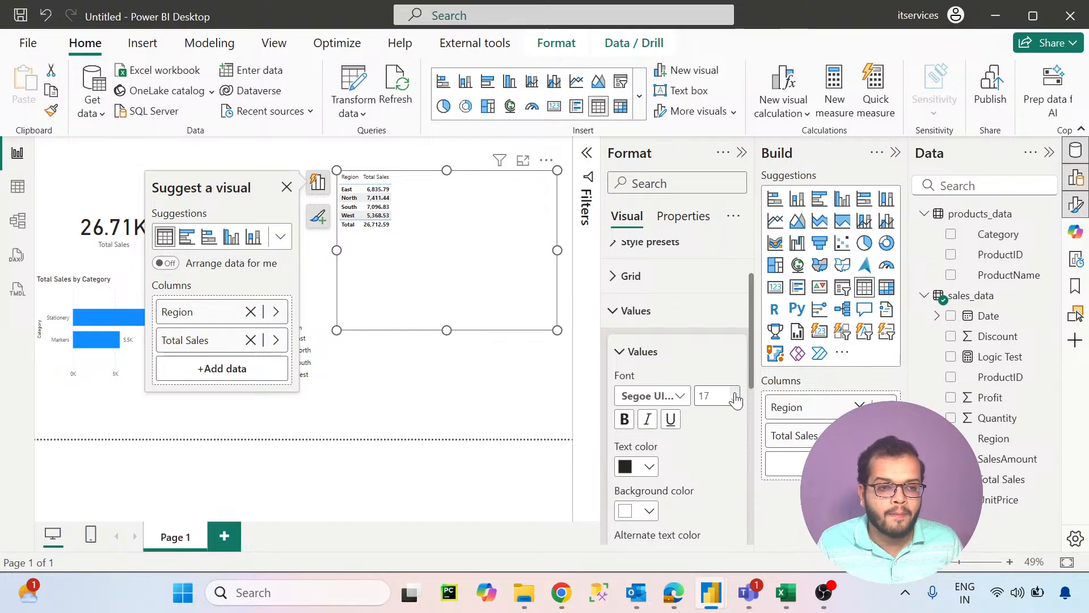
{"action": "left_click", "coordinate": [735, 391]}
{"action": "left_click", "coordinate": [734, 391]}
{"action": "left_click", "coordinate": [735, 392]}
{"action": "left_click", "coordinate": [735, 392]}
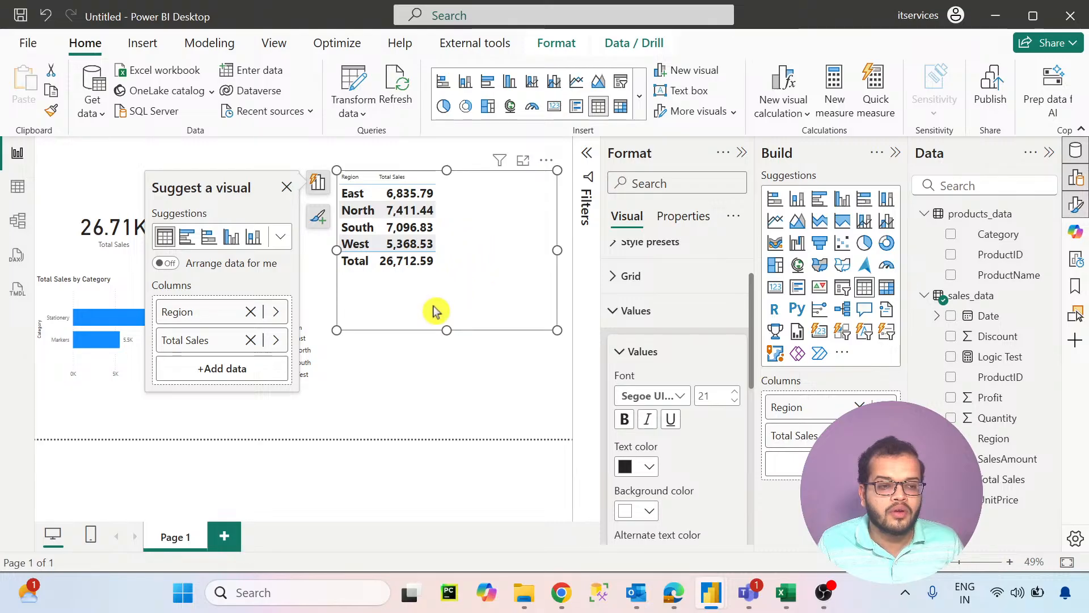
{"action": "left_click", "coordinate": [408, 367]}
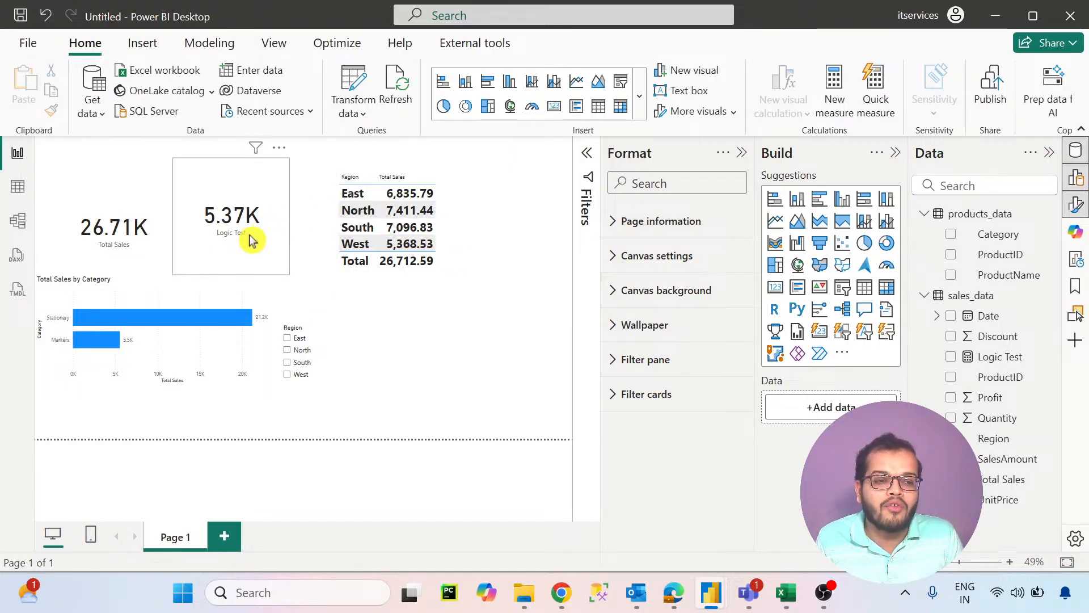
- Compare the Logic Test card with the West row of the table and display the measure's formula
{"action": "left_click", "coordinate": [230, 236]}
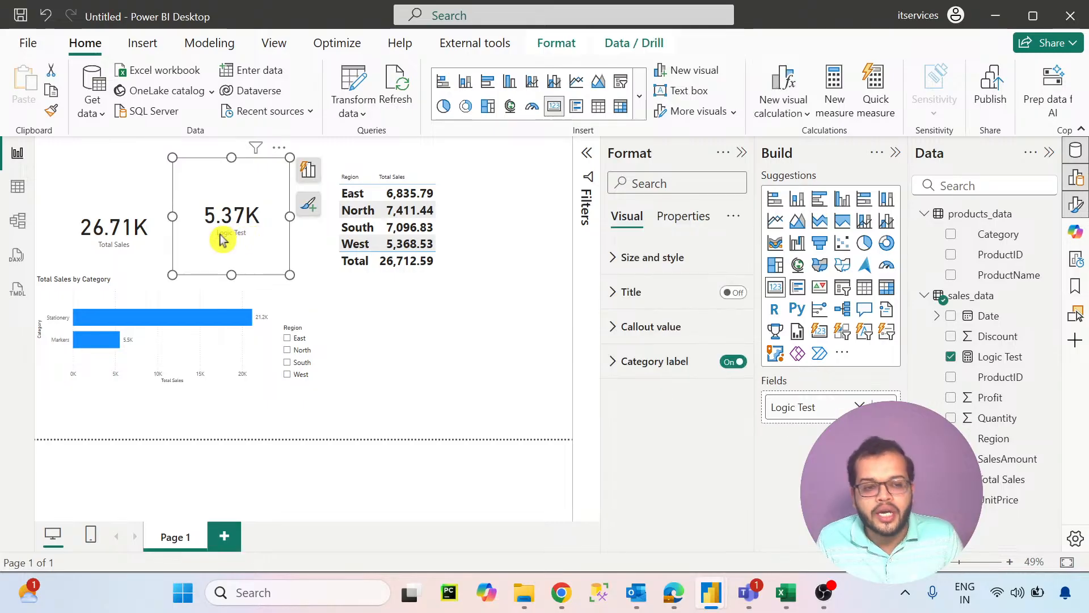
{"action": "left_click", "coordinate": [479, 219]}
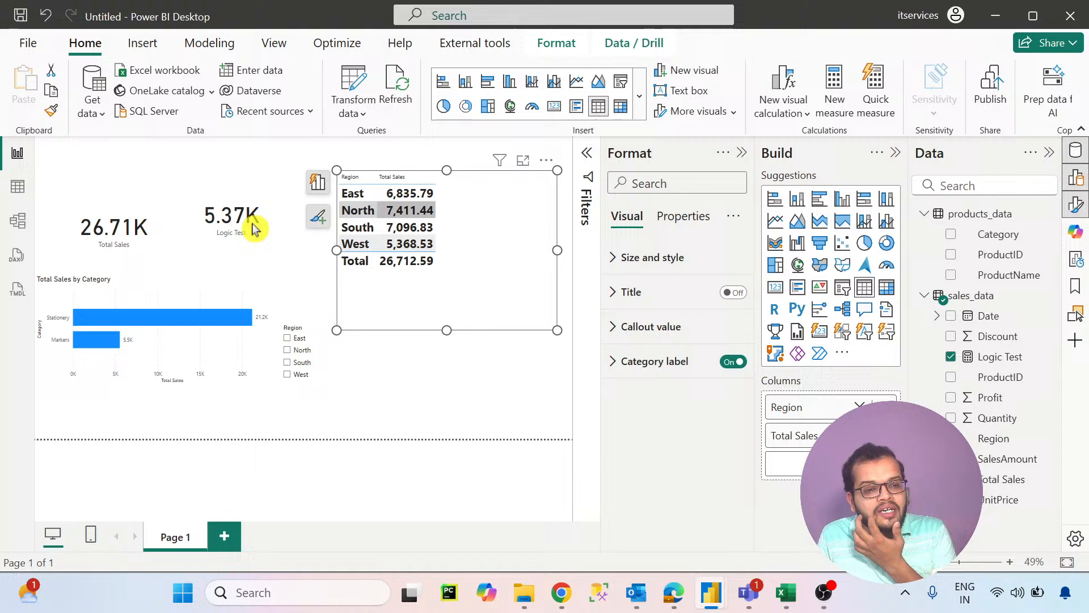
{"action": "left_click", "coordinate": [286, 235]}
{"action": "left_click", "coordinate": [990, 357]}
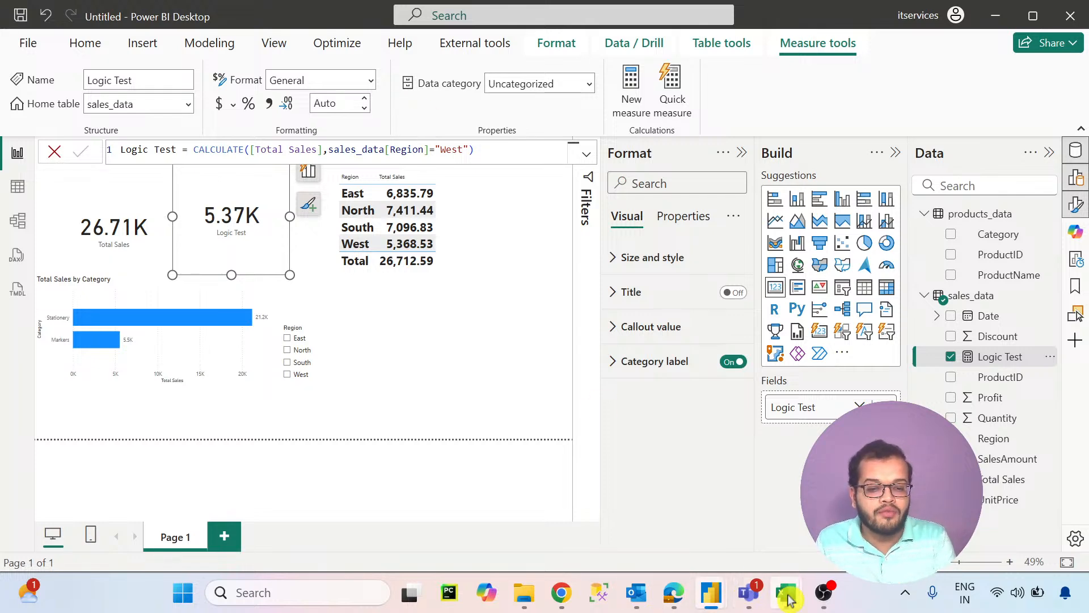
- Switch to Excel to review the IF formula in cell I4, leave it unedited, and return to the Power BI report
{"action": "mouse_move", "coordinate": [763, 577]}
{"action": "left_click", "coordinate": [712, 523]}
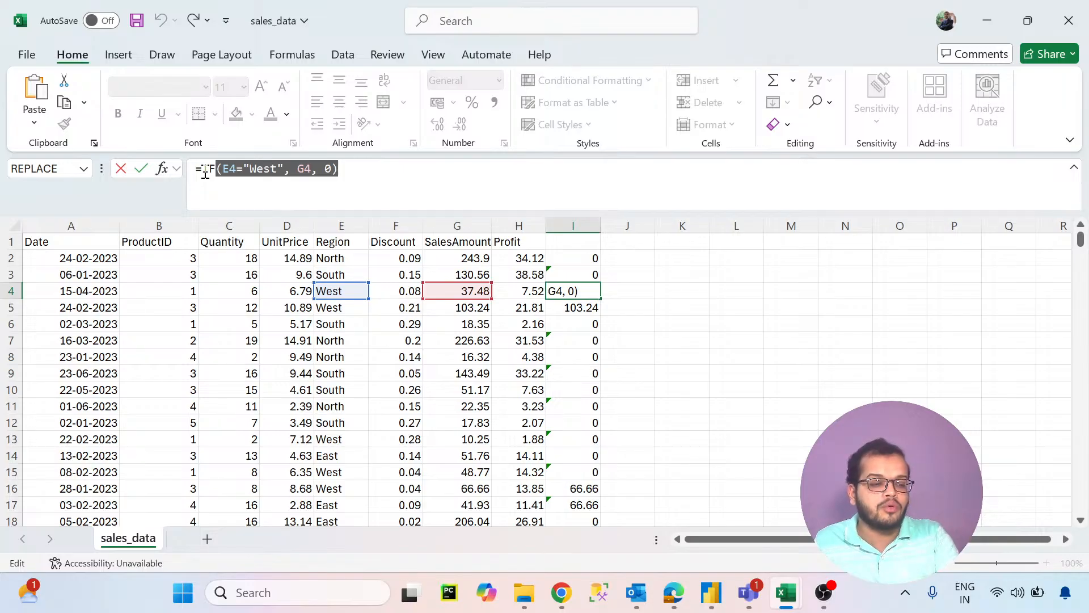
{"action": "key", "text": "Escape"}
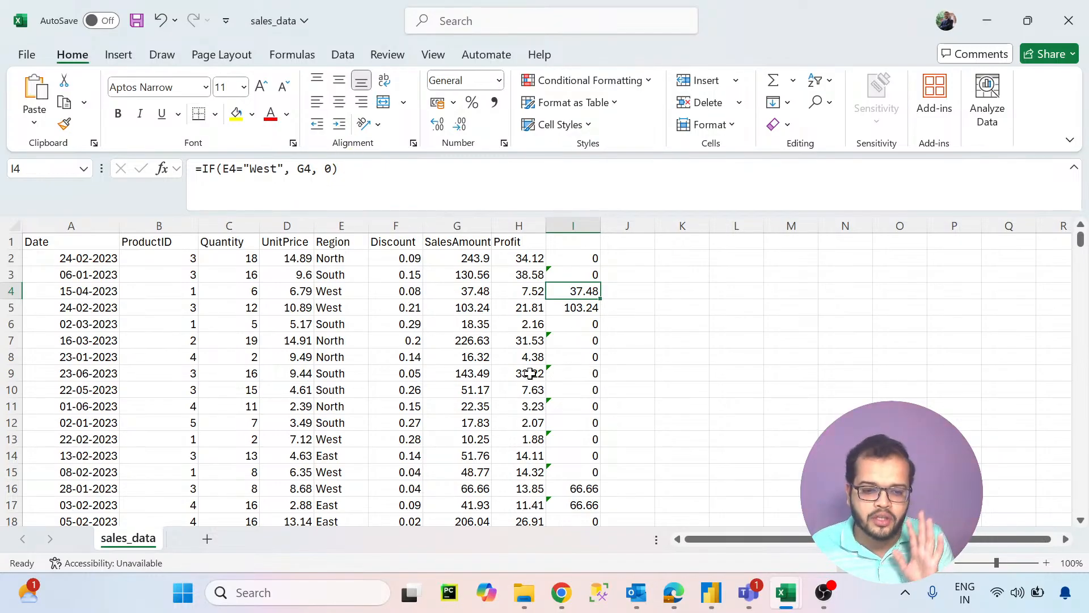
{"action": "left_click", "coordinate": [711, 593]}
{"action": "left_click", "coordinate": [771, 515]}
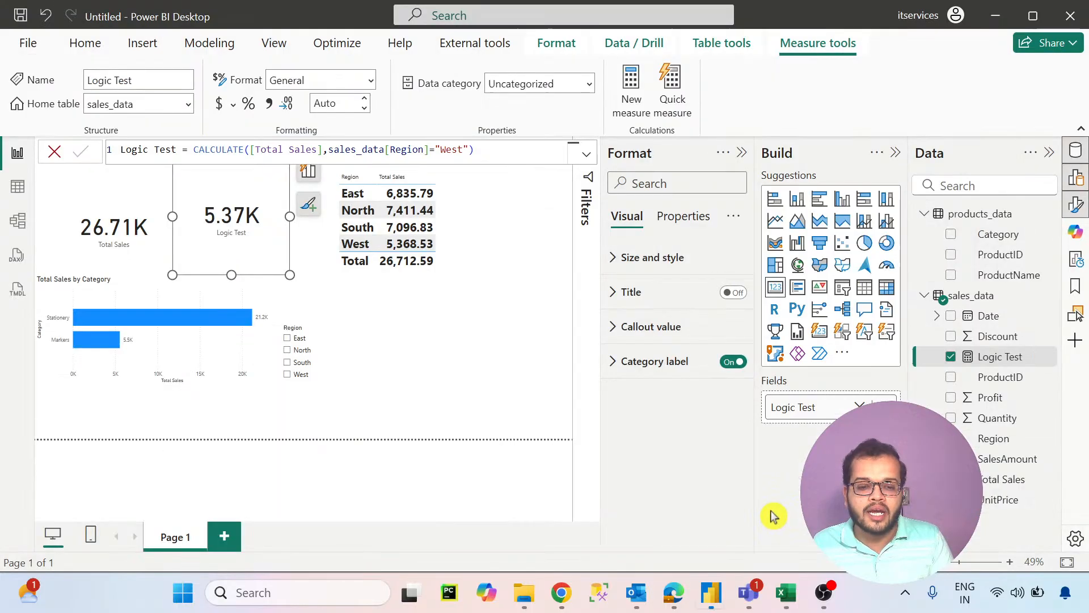
- Add a second report page and set its wallpaper to the dark slate colour #475361
{"action": "left_click", "coordinate": [227, 539]}
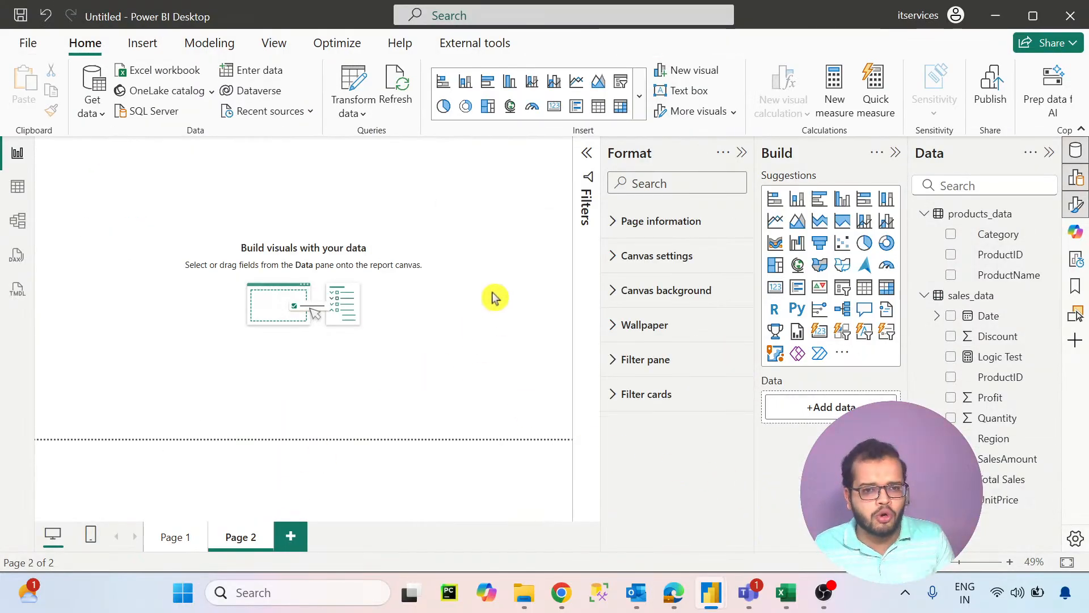
{"action": "left_click", "coordinate": [612, 325]}
{"action": "left_click", "coordinate": [630, 385]}
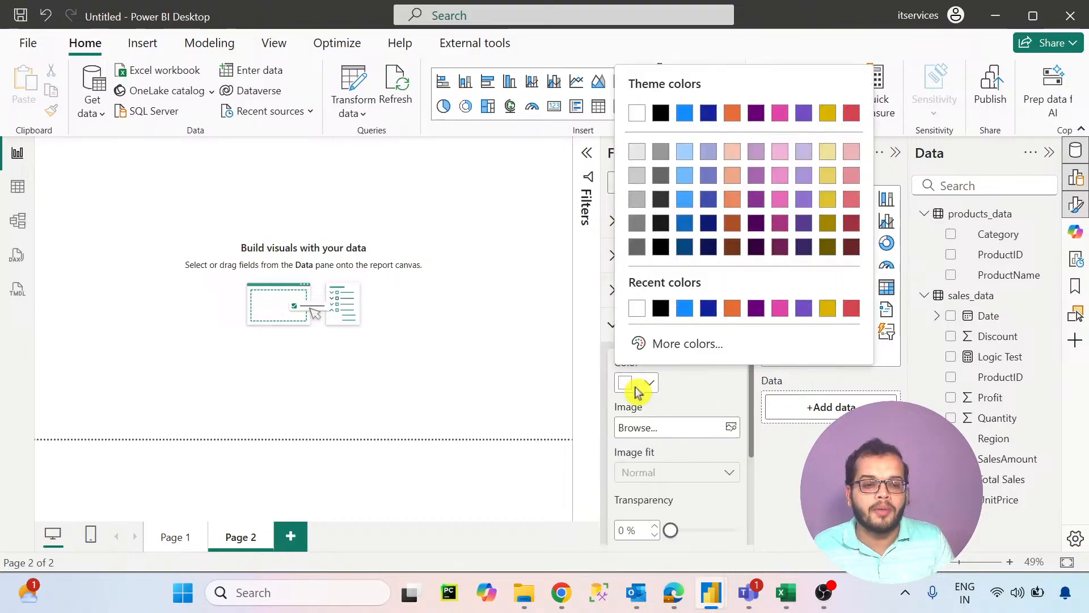
{"action": "left_click", "coordinate": [646, 343]}
{"action": "left_click", "coordinate": [743, 286]}
{"action": "left_click_drag", "start_coordinate": [747, 288], "coordinate": [764, 286]}
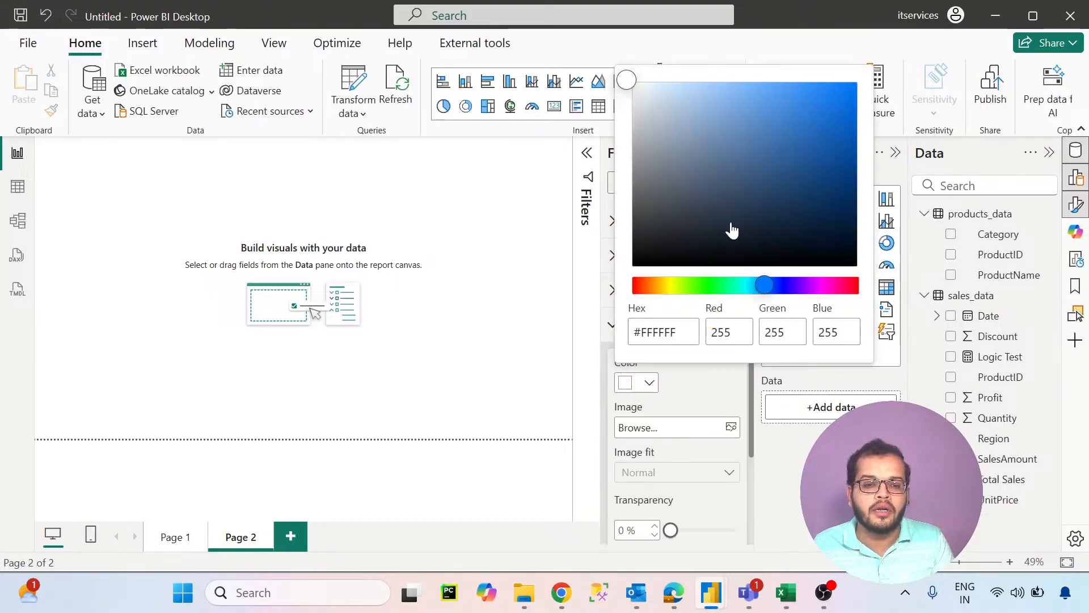
{"action": "left_click_drag", "start_coordinate": [706, 144], "coordinate": [694, 204]}
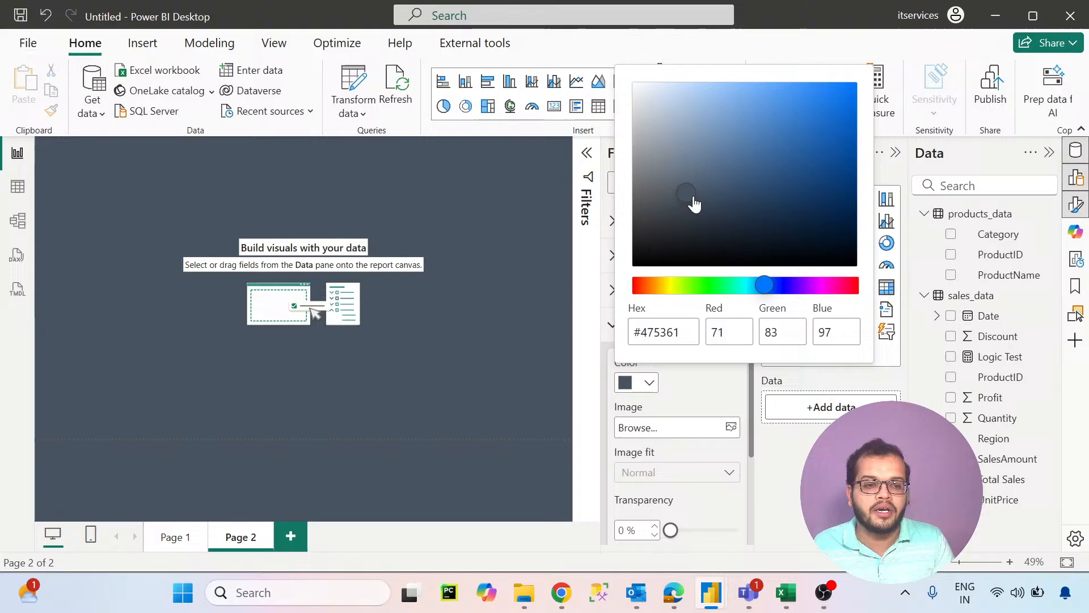
{"action": "left_click", "coordinate": [530, 280]}
- Add a card visual to Page 2 showing the Total Sales measure
{"action": "left_click", "coordinate": [742, 154]}
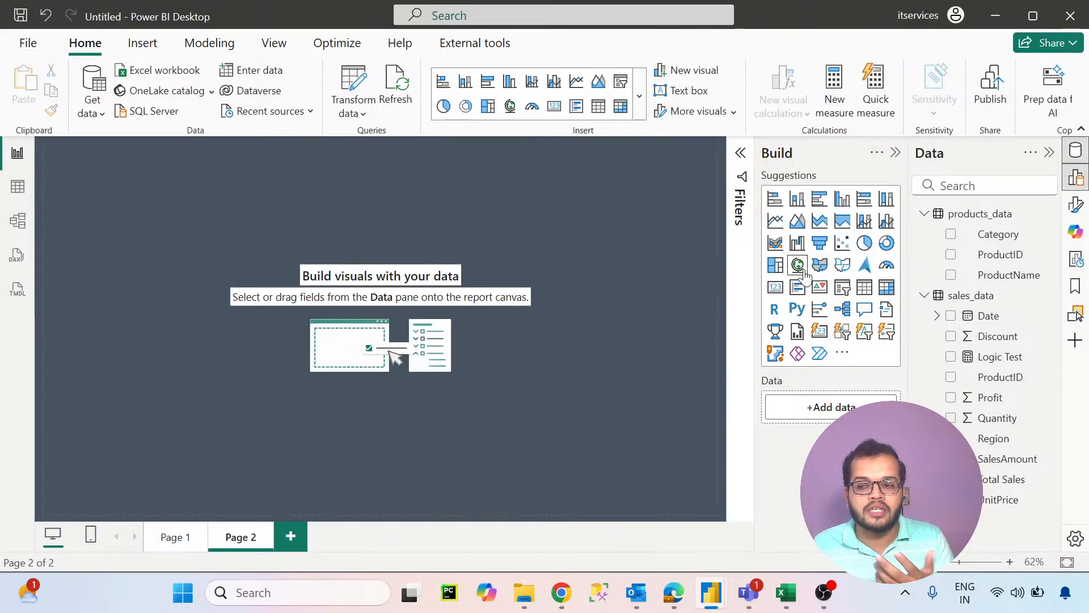
{"action": "left_click", "coordinate": [775, 289]}
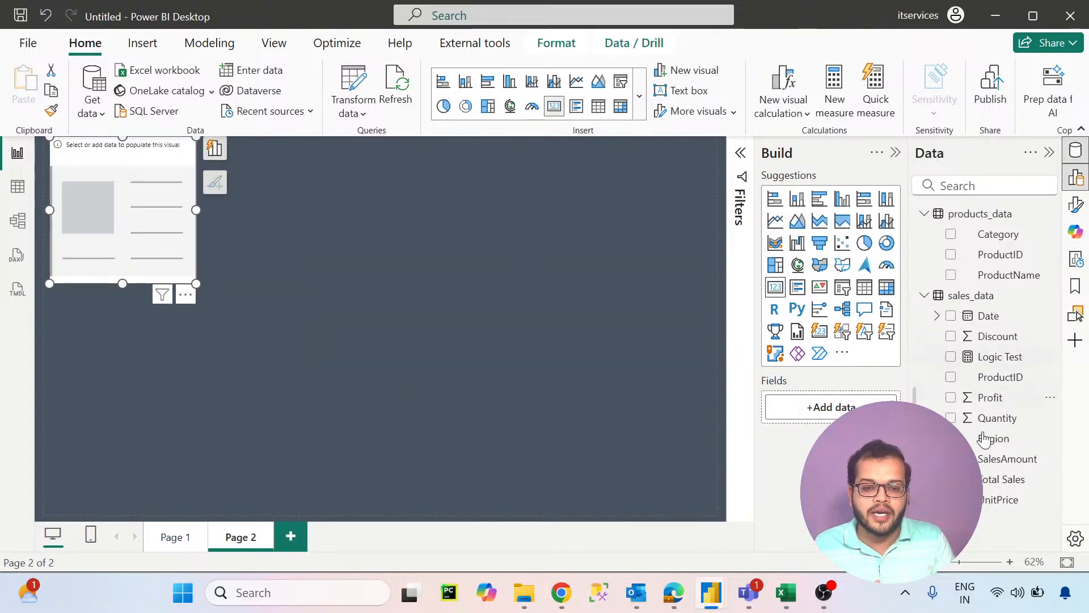
{"action": "left_click_drag", "start_coordinate": [1005, 479], "coordinate": [829, 407]}
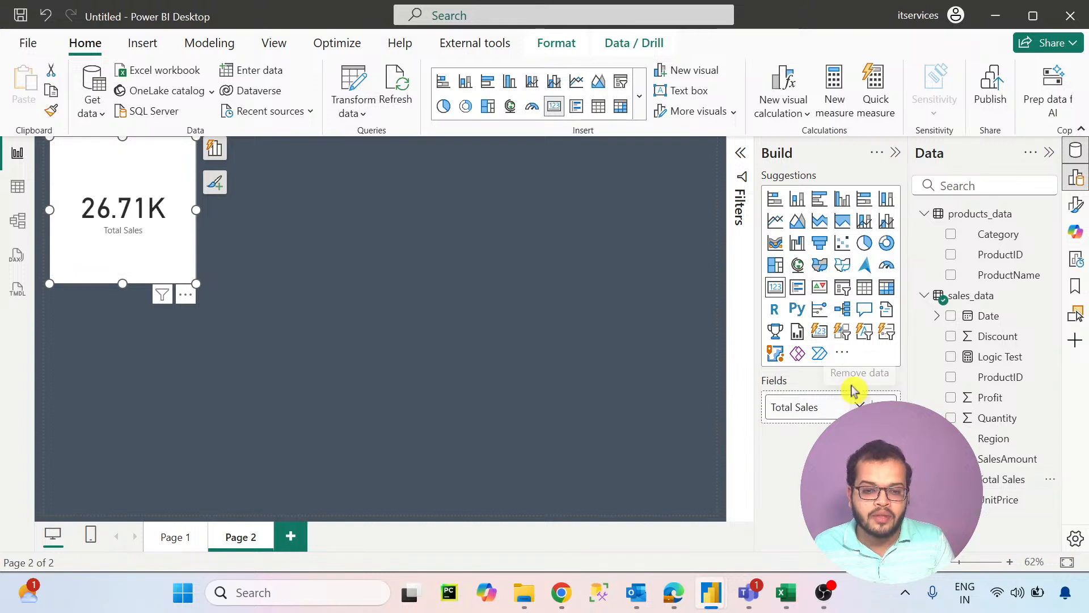
- Turn on the Total Sales card's title with the text TOTAL SALES and turn off its category label
{"action": "left_click", "coordinate": [1076, 204]}
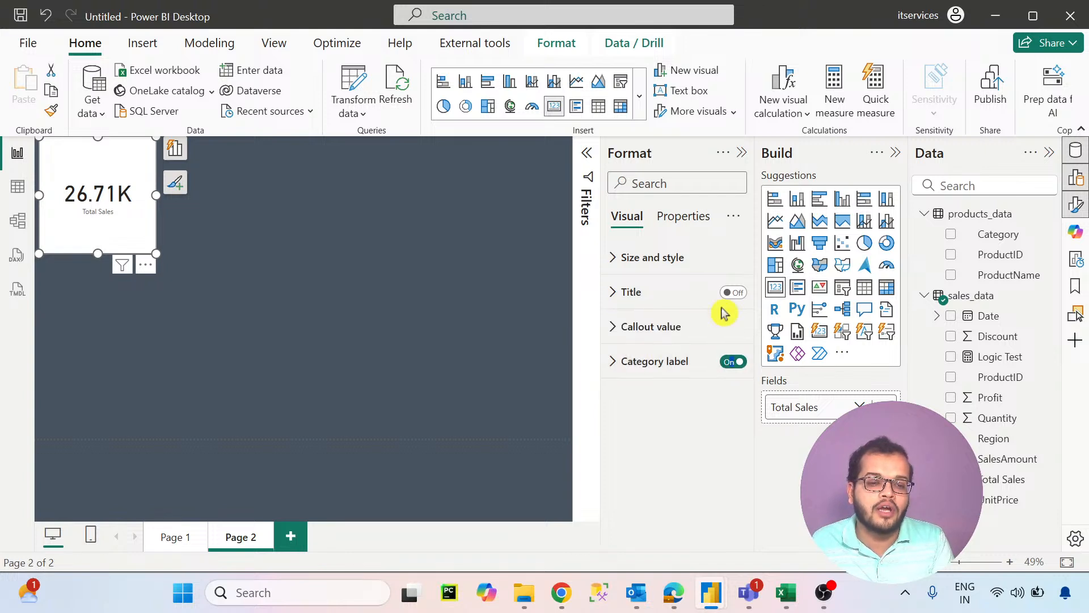
{"action": "left_click", "coordinate": [733, 292]}
{"action": "left_click", "coordinate": [733, 362]}
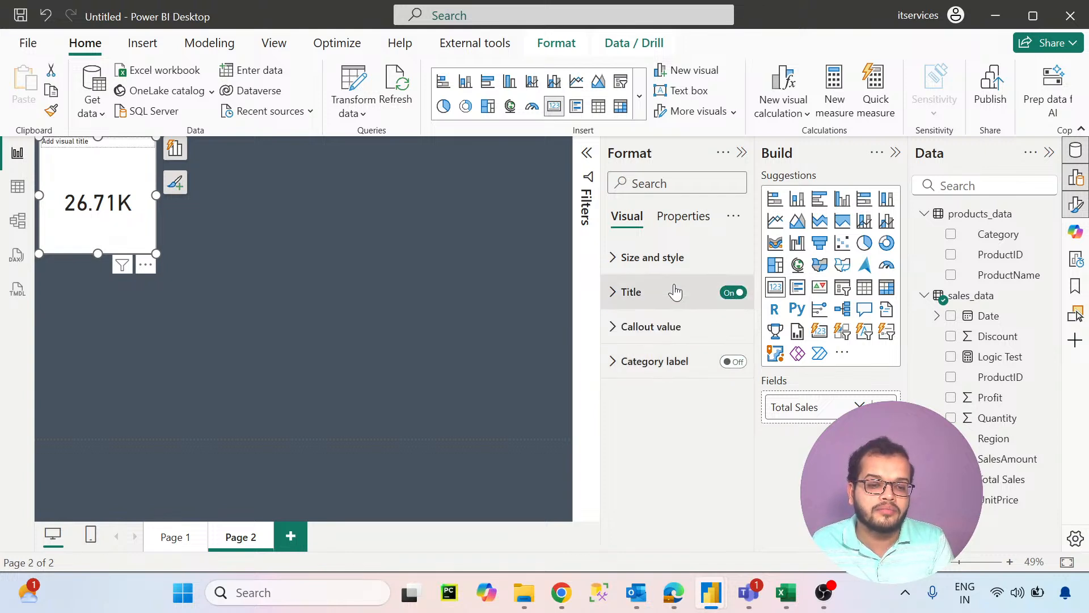
{"action": "left_click", "coordinate": [675, 293]}
{"action": "left_click", "coordinate": [661, 375]}
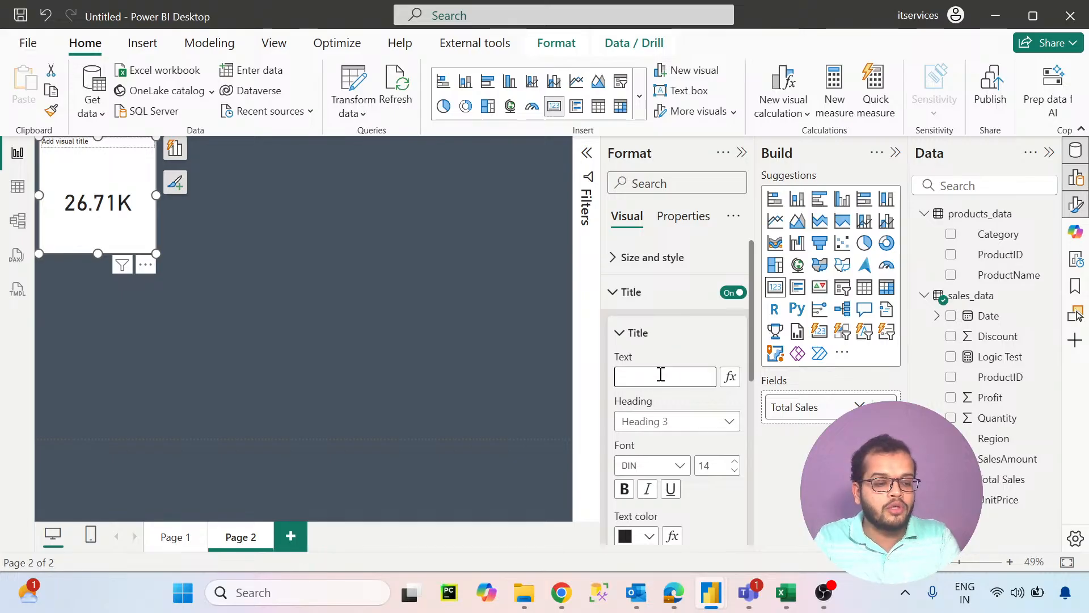
{"action": "type", "text": "TOTAL SAL"}
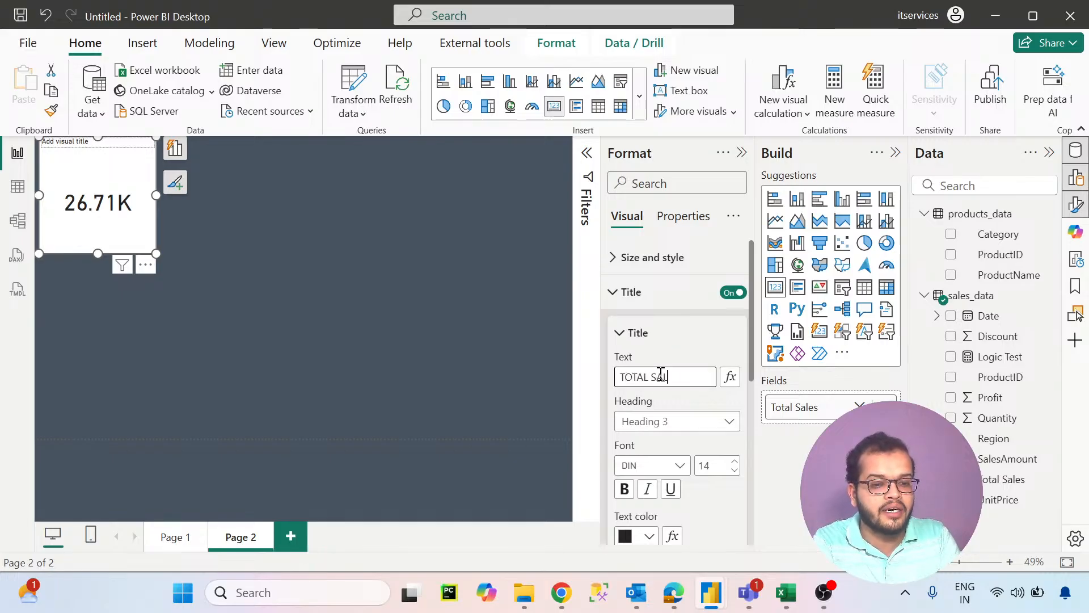
{"action": "type", "text": "ES"}
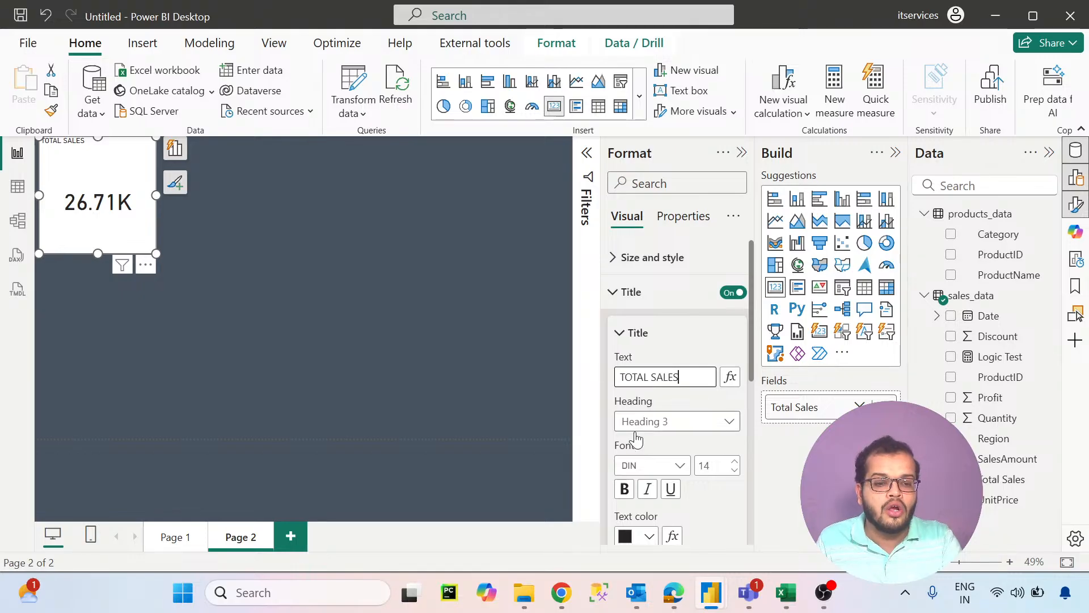
- Format the card title in Segoe UI Bold, size 19, black, with centred horizontal alignment
{"action": "left_click", "coordinate": [651, 466]}
{"action": "scroll", "coordinate": [670, 397], "scroll_direction": "down", "scroll_amount": 5}
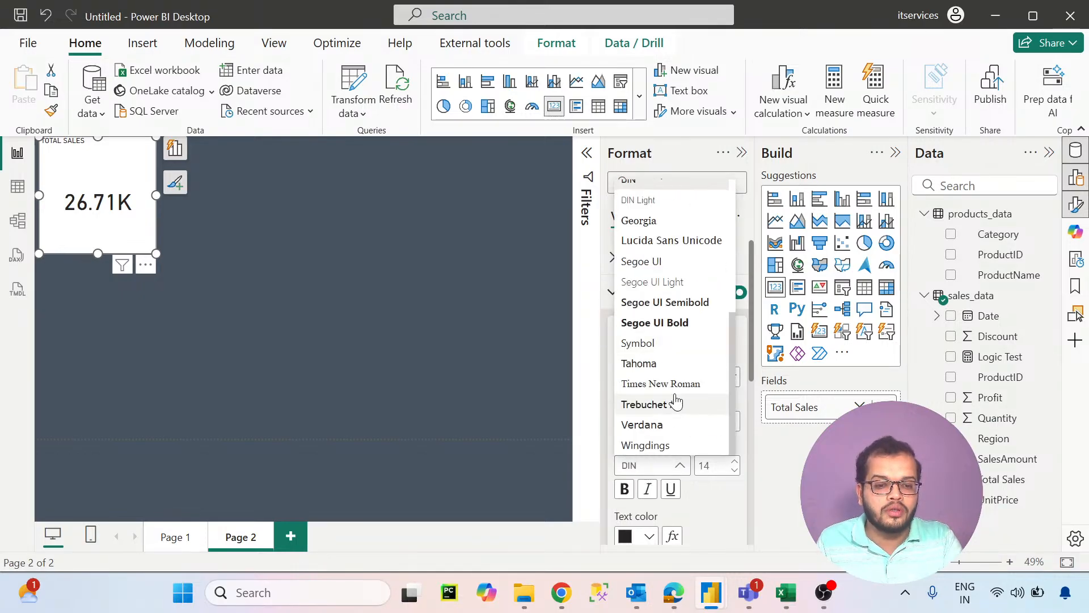
{"action": "left_click", "coordinate": [655, 322]}
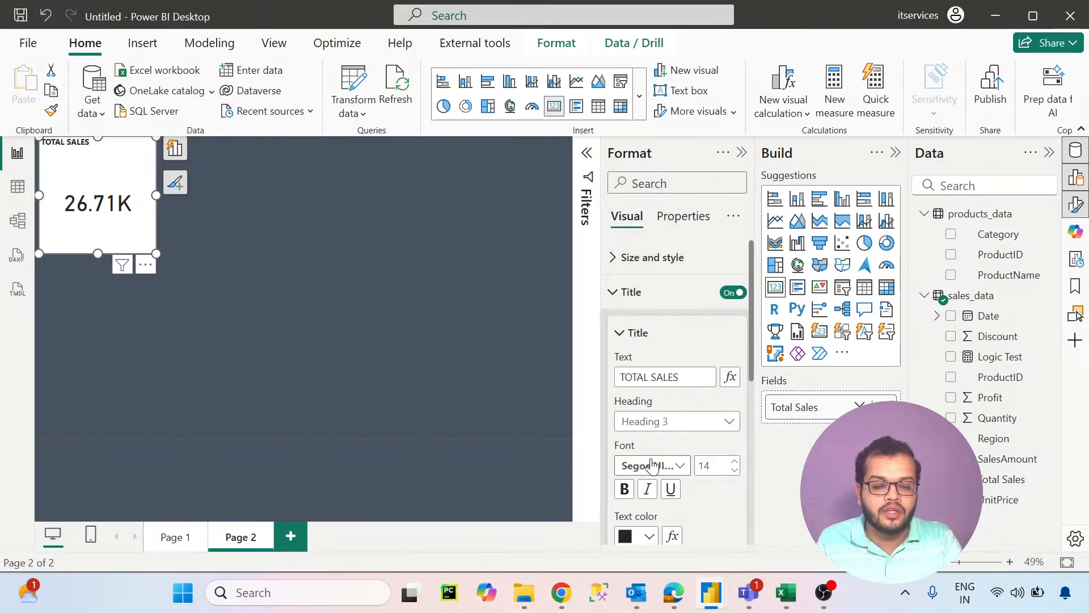
{"action": "left_click", "coordinate": [735, 461]}
{"action": "left_click", "coordinate": [735, 461]}
{"action": "left_click", "coordinate": [735, 461]}
{"action": "left_click", "coordinate": [735, 461]}
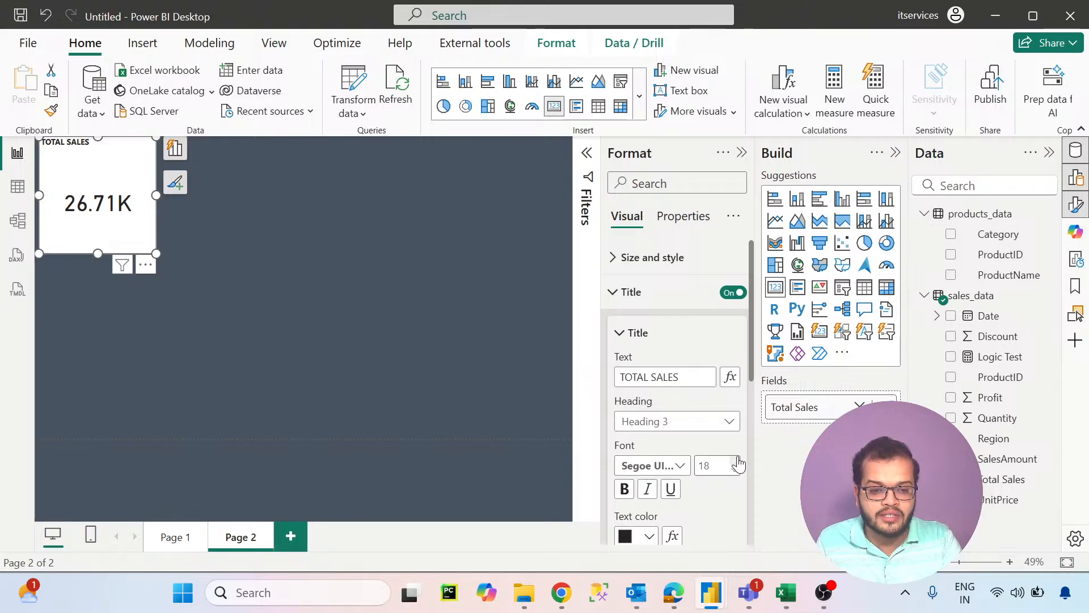
{"action": "left_click", "coordinate": [737, 460]}
{"action": "left_click", "coordinate": [649, 536]}
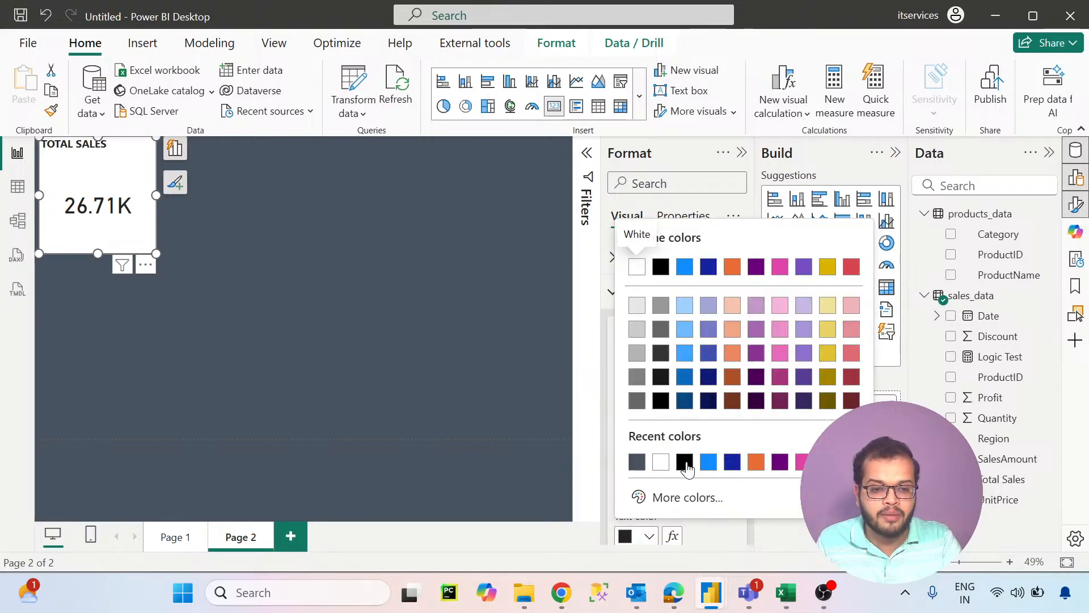
{"action": "left_click", "coordinate": [662, 265]}
{"action": "scroll", "coordinate": [688, 307], "scroll_direction": "down", "scroll_amount": 2}
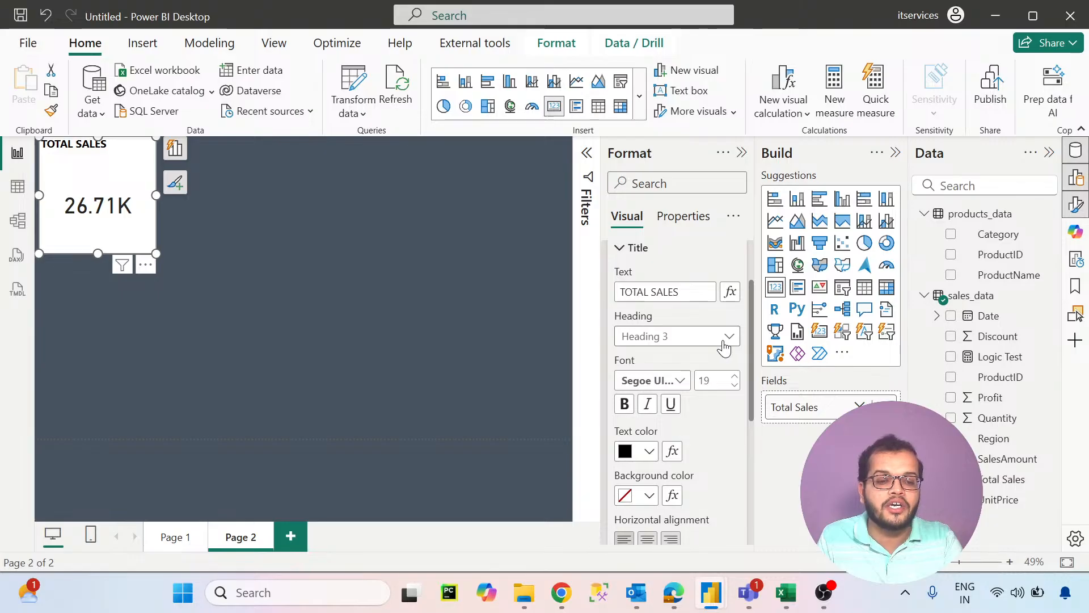
{"action": "left_click", "coordinate": [647, 539]}
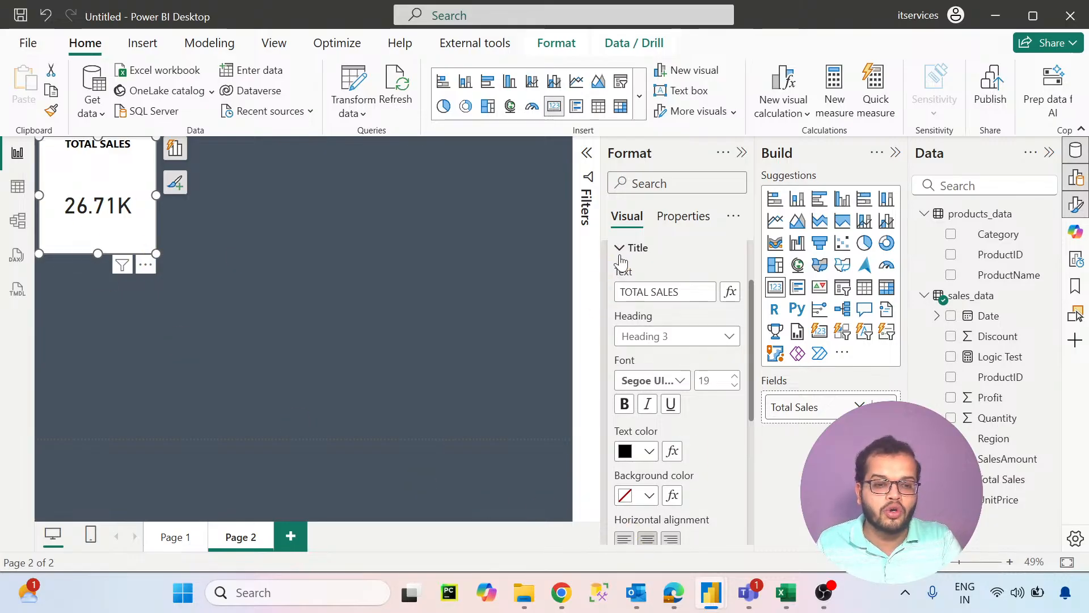
- Give the card's black visual border 15 px rounded corners and a 4 px width
{"action": "scroll", "coordinate": [620, 261], "scroll_direction": "up", "scroll_amount": 1}
{"action": "left_click", "coordinate": [614, 291]}
{"action": "left_click", "coordinate": [618, 257]}
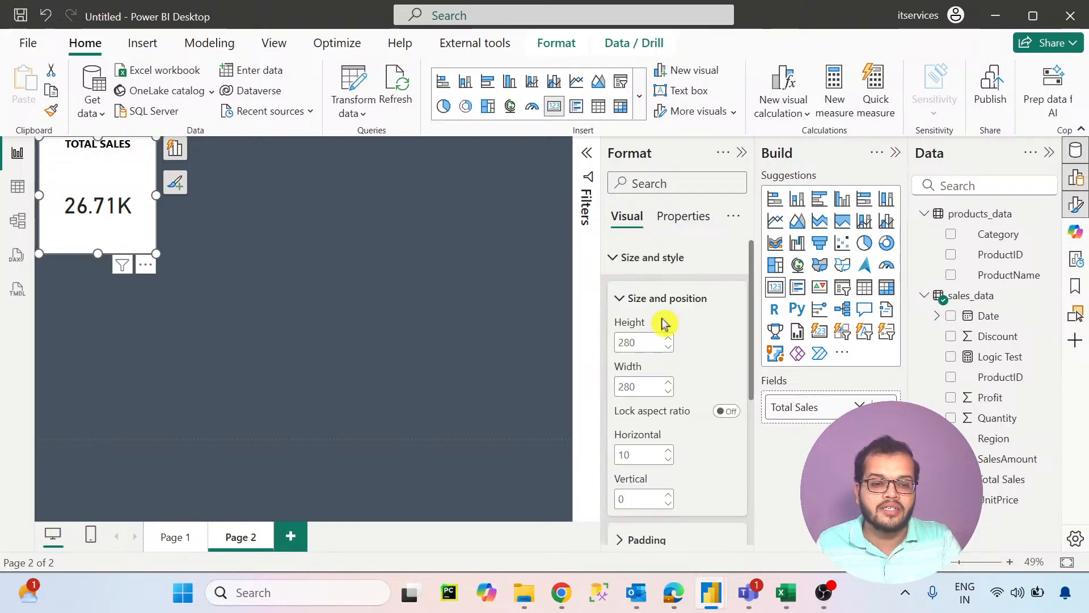
{"action": "scroll", "coordinate": [664, 323], "scroll_direction": "down", "scroll_amount": 5}
{"action": "left_click", "coordinate": [641, 348]}
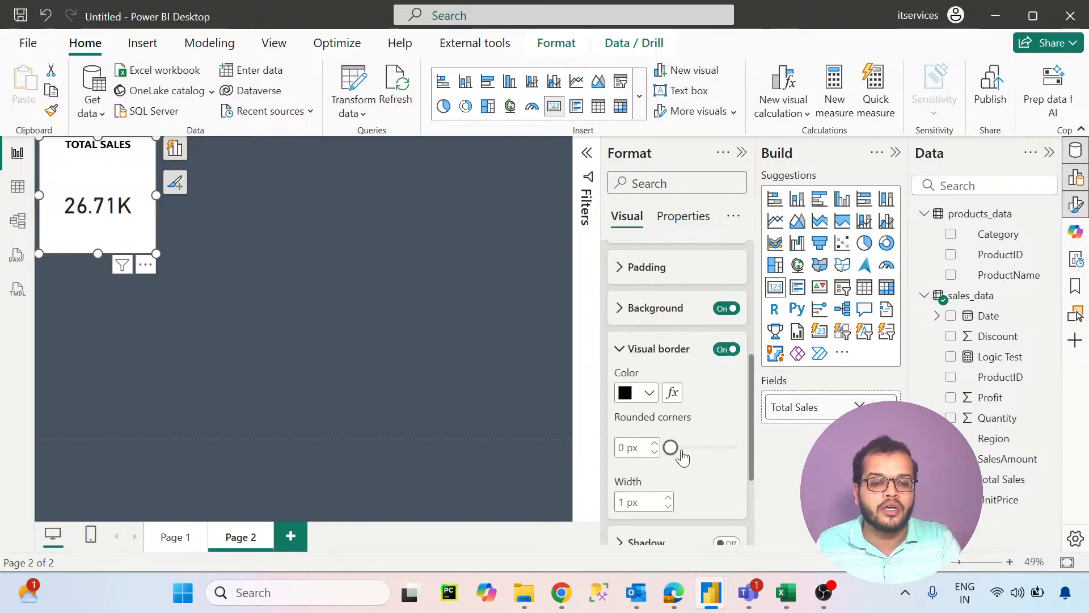
{"action": "left_click_drag", "start_coordinate": [672, 448], "coordinate": [706, 454]}
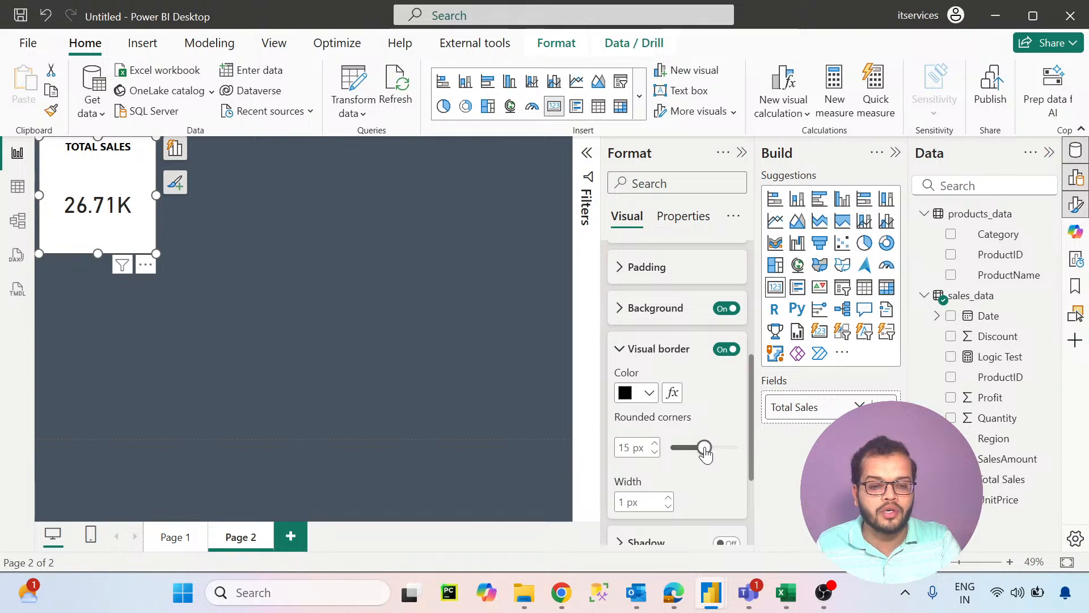
{"action": "left_click", "coordinate": [668, 497]}
{"action": "left_click", "coordinate": [668, 497]}
{"action": "left_click", "coordinate": [668, 497]}
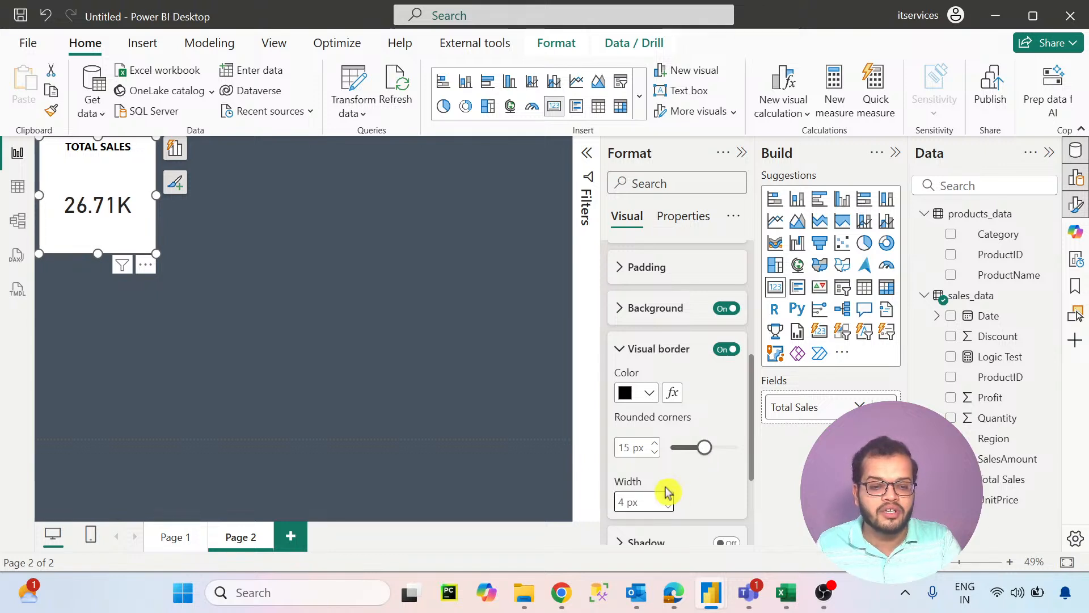
{"action": "left_click", "coordinate": [198, 262]}
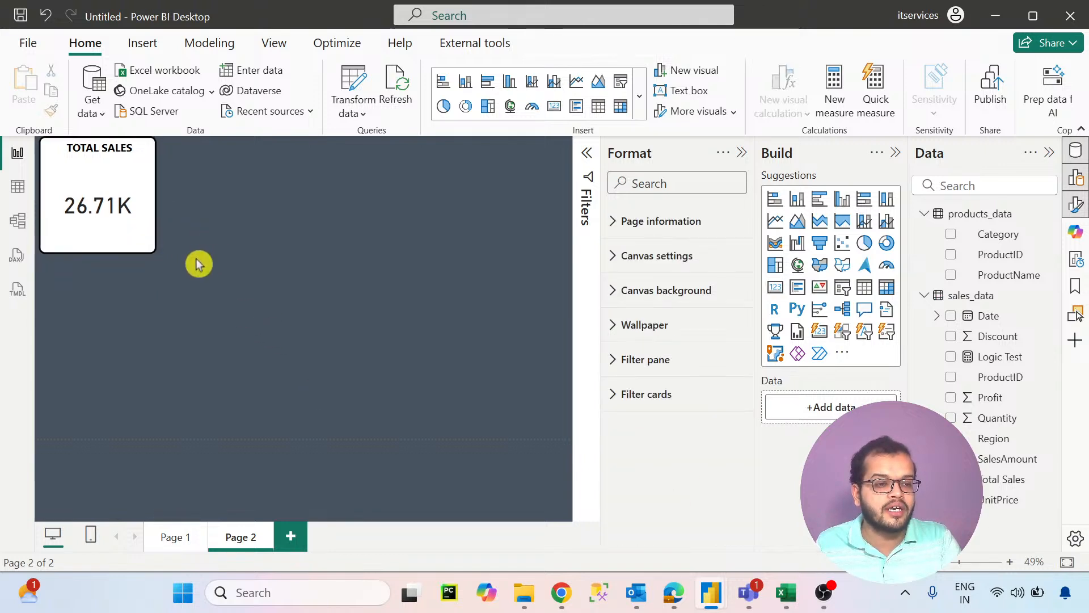
- Duplicate the TOTAL SALES card twice and align the three cards in one row along the page's upper edge
{"action": "mouse_move", "coordinate": [122, 224]}
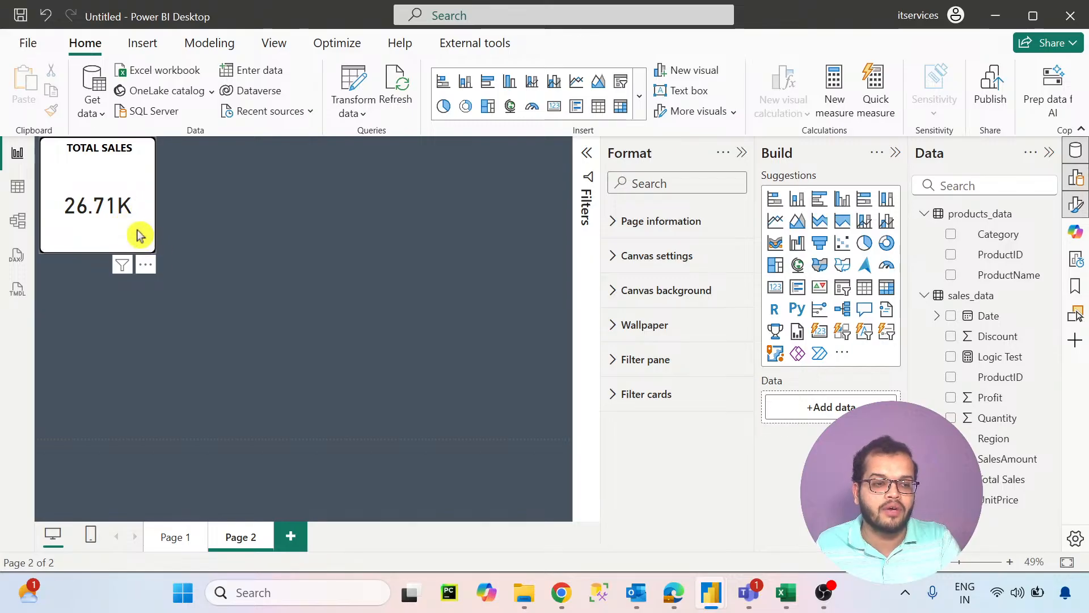
{"action": "left_click", "coordinate": [135, 190]}
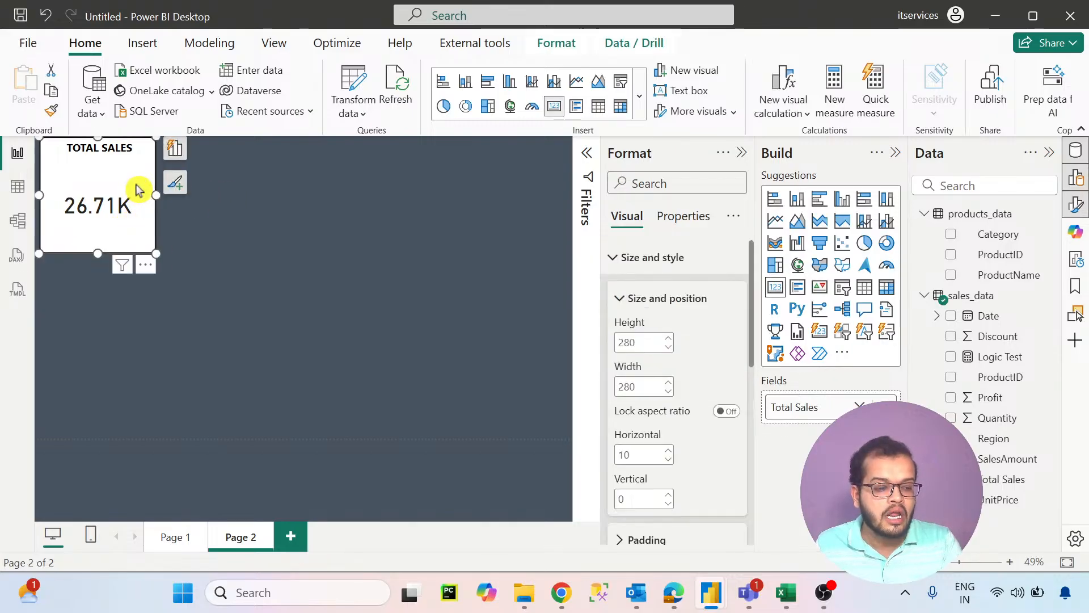
{"action": "key", "text": "ctrl+c"}
{"action": "key", "text": "ctrl+c"}
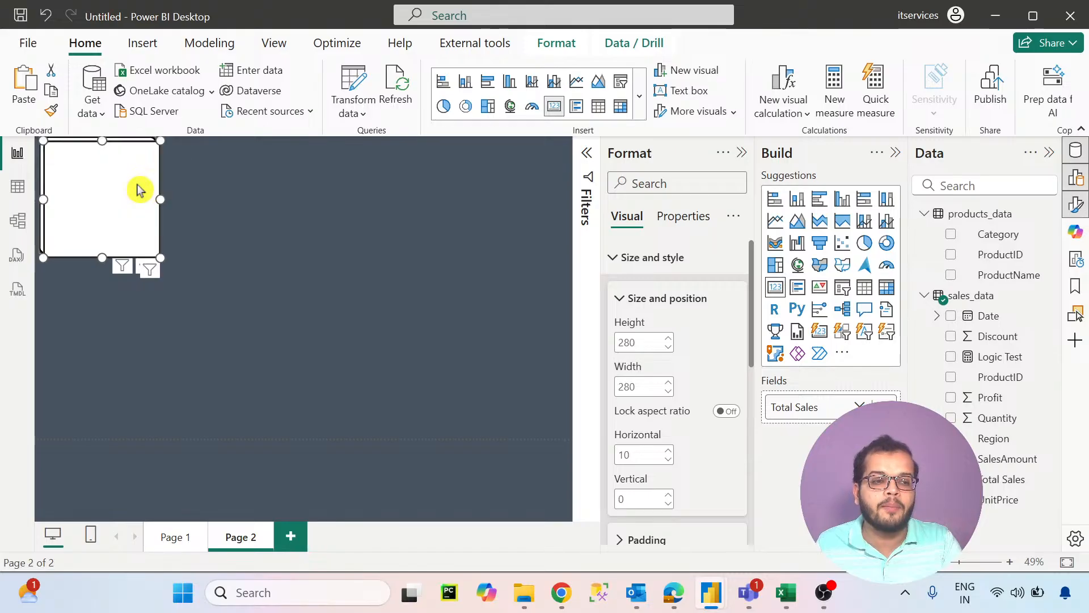
{"action": "key", "text": "ctrl+v"}
{"action": "left_click_drag", "start_coordinate": [137, 184], "coordinate": [377, 182]}
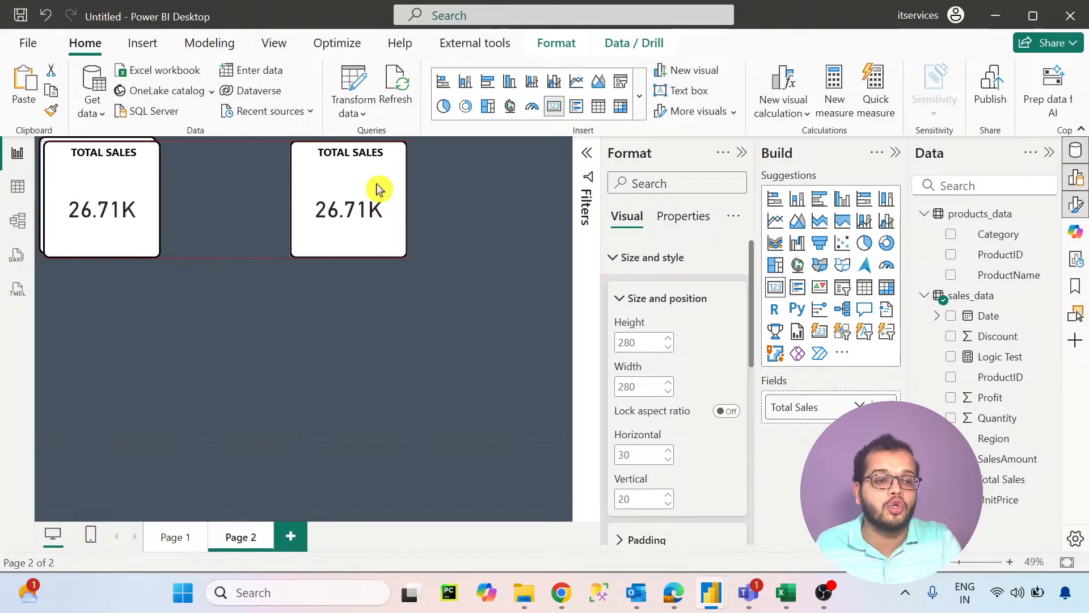
{"action": "left_click_drag", "start_coordinate": [142, 184], "coordinate": [278, 184]}
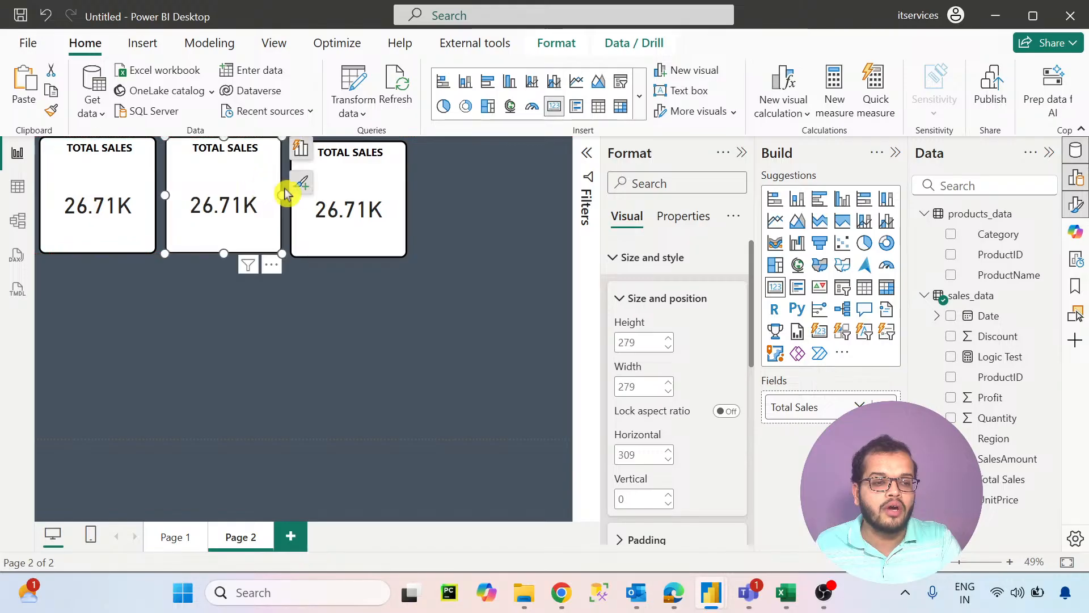
{"action": "left_click", "coordinate": [347, 192]}
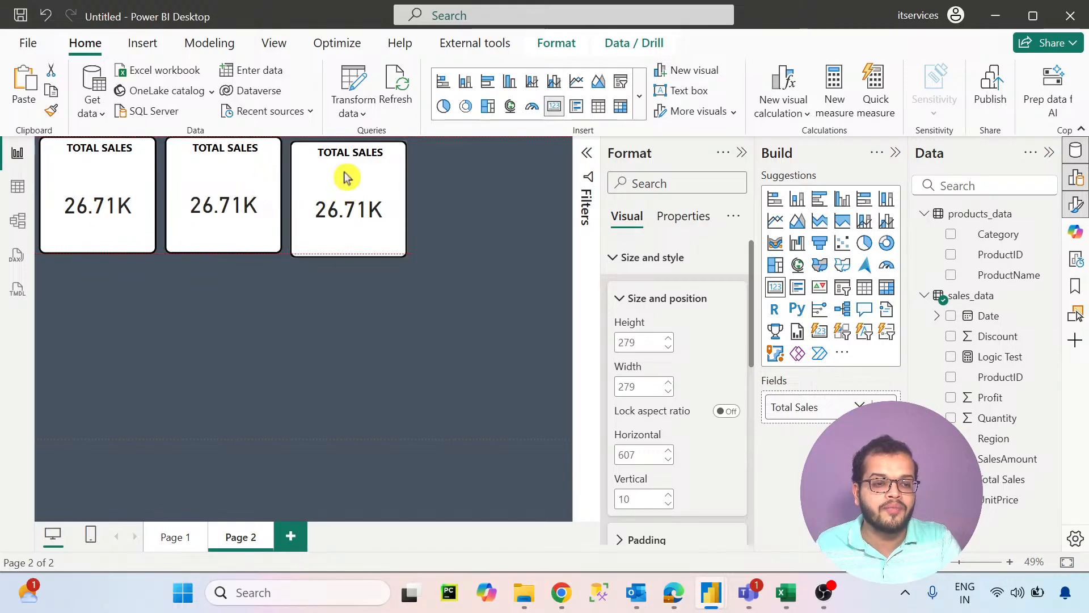
{"action": "left_click_drag", "start_coordinate": [348, 177], "coordinate": [349, 146]}
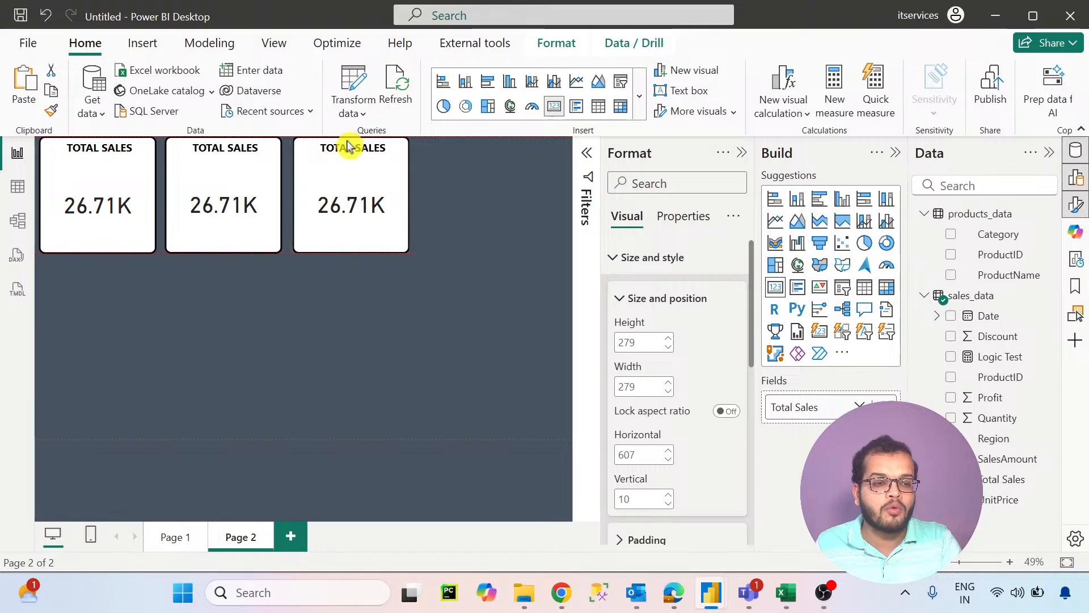
- Replace the middle card's field with Profit and change its title to TOTAL PROFIT
{"action": "left_click", "coordinate": [225, 175]}
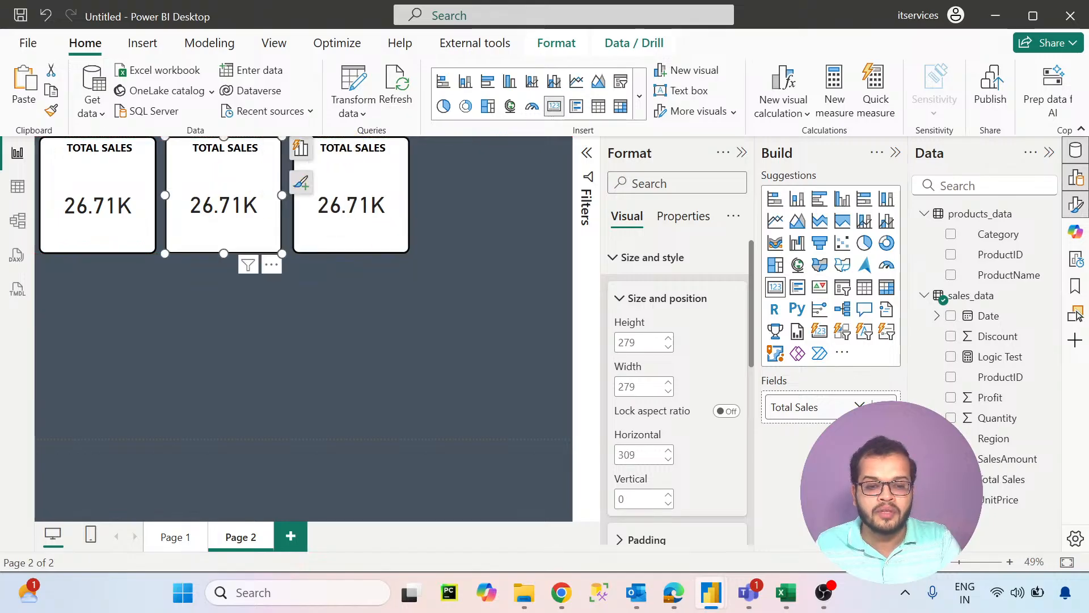
{"action": "left_click", "coordinate": [884, 408]}
{"action": "left_click_drag", "start_coordinate": [999, 404], "coordinate": [828, 407]}
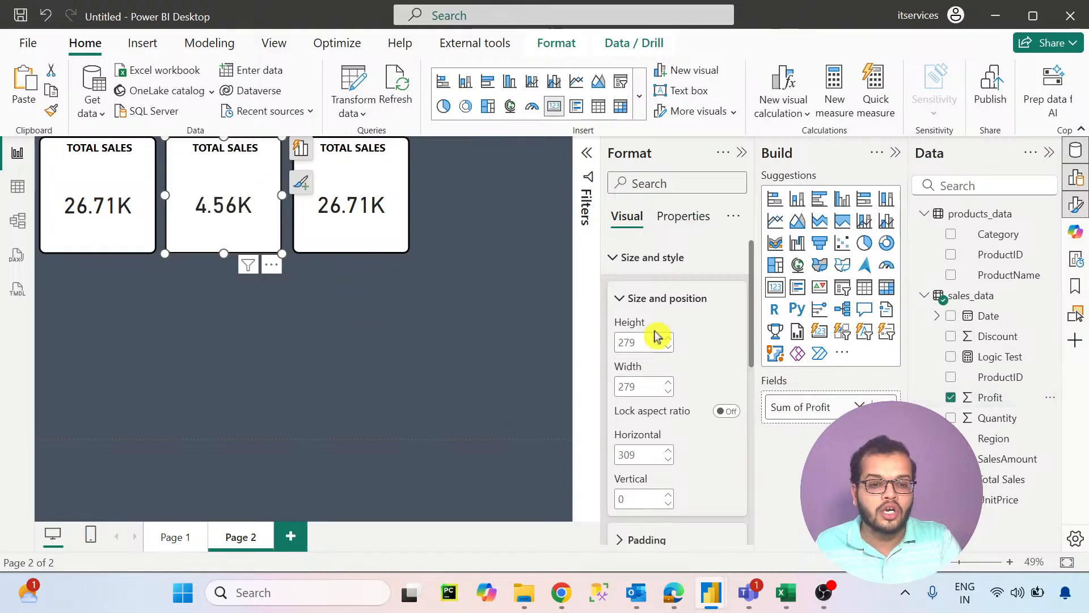
{"action": "left_click", "coordinate": [618, 258]}
{"action": "left_click", "coordinate": [627, 291]}
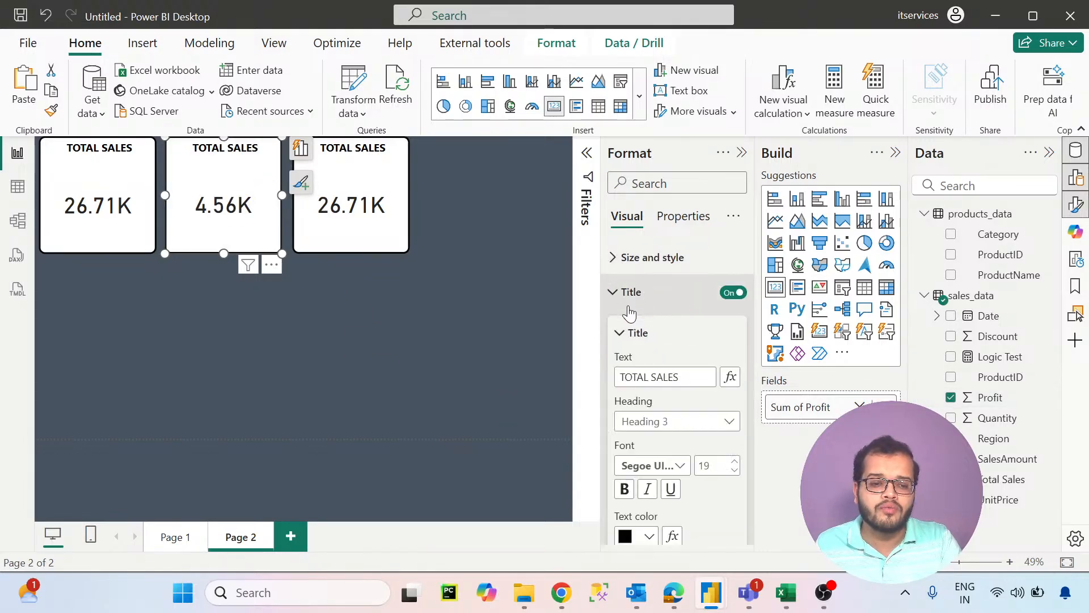
{"action": "left_click_drag", "start_coordinate": [683, 376], "coordinate": [666, 378]}
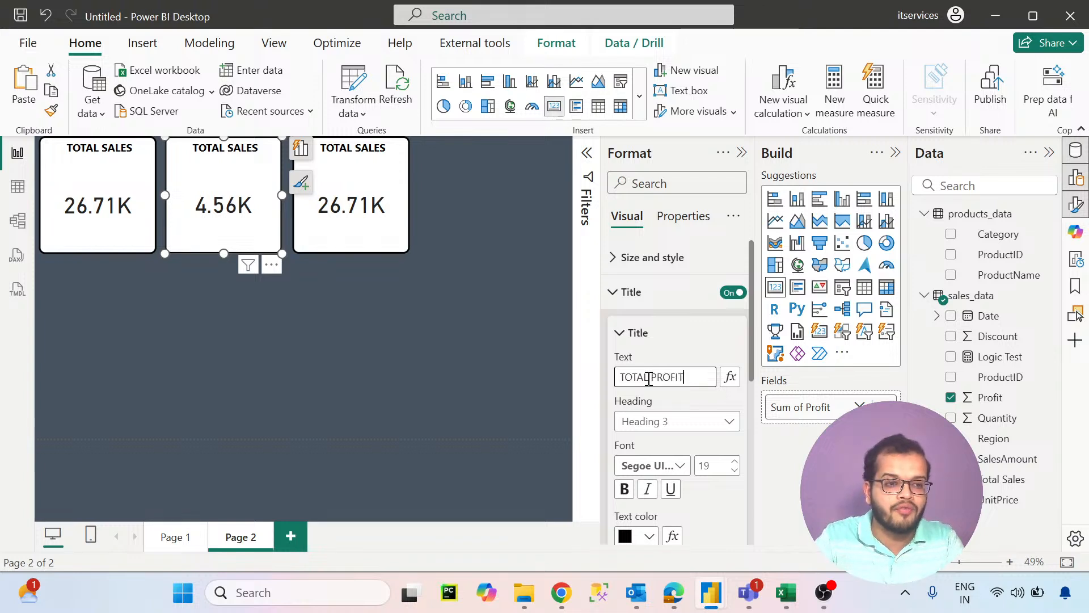
- Replace the third card's field with the count of Category and change its title to TOTAL CATEGORY
{"action": "left_click", "coordinate": [404, 217]}
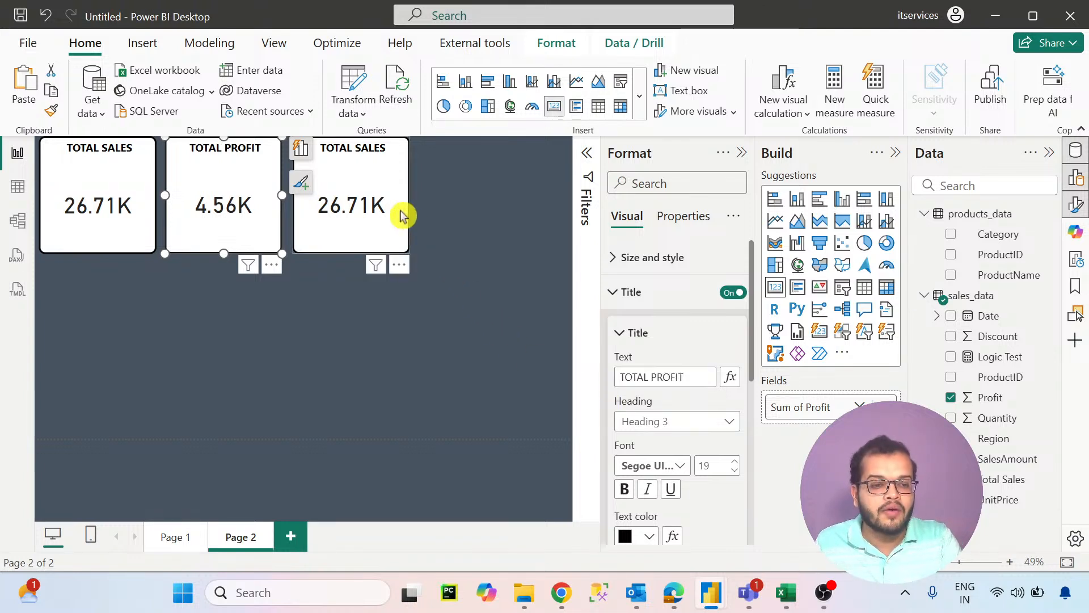
{"action": "left_click", "coordinate": [884, 408]}
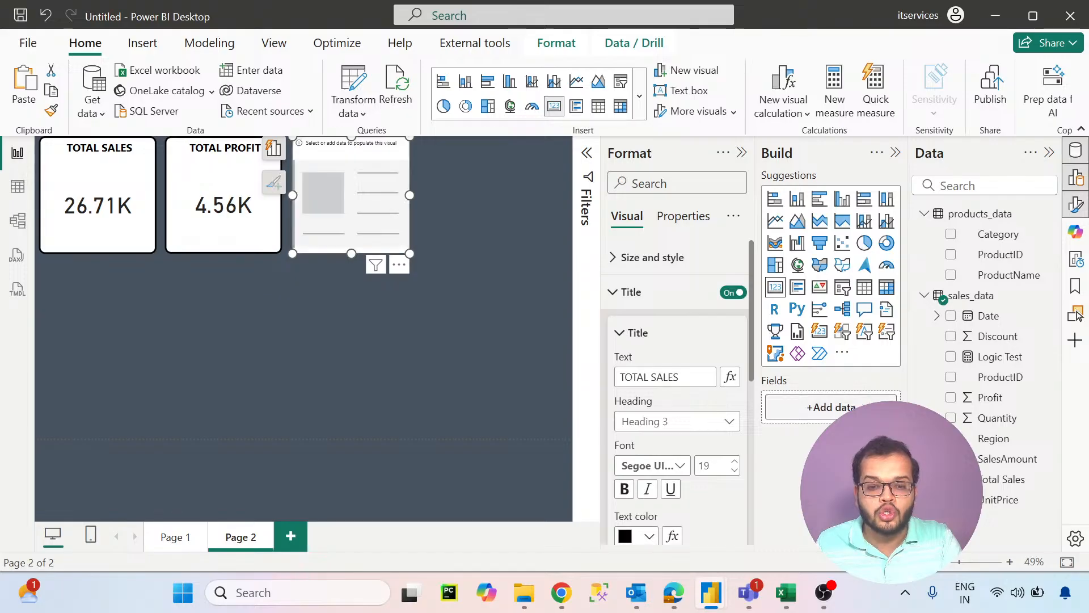
{"action": "left_click_drag", "start_coordinate": [999, 234], "coordinate": [834, 408]}
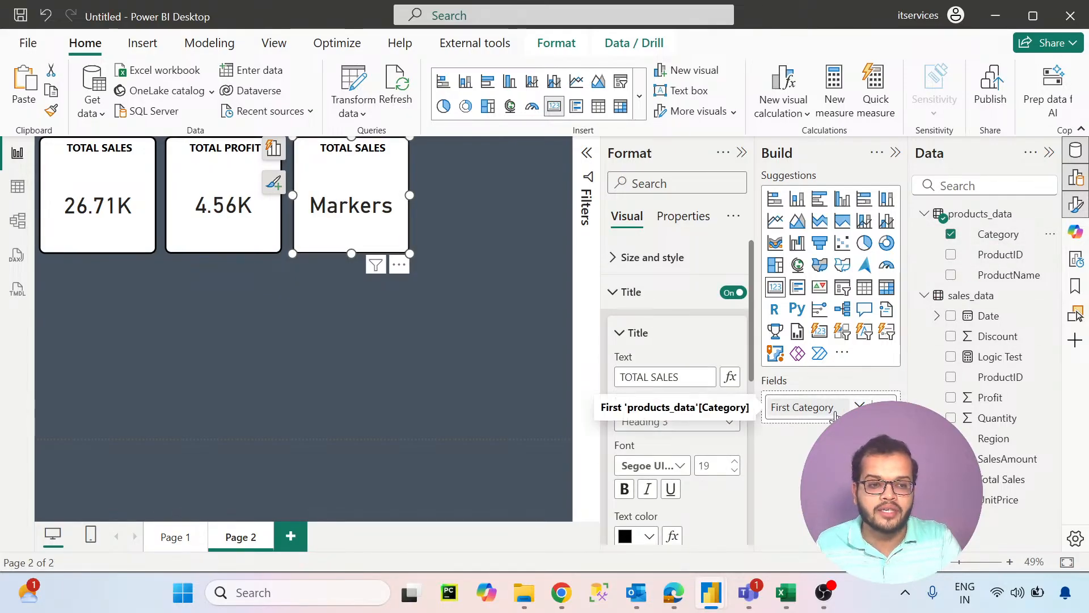
{"action": "left_click", "coordinate": [860, 407]}
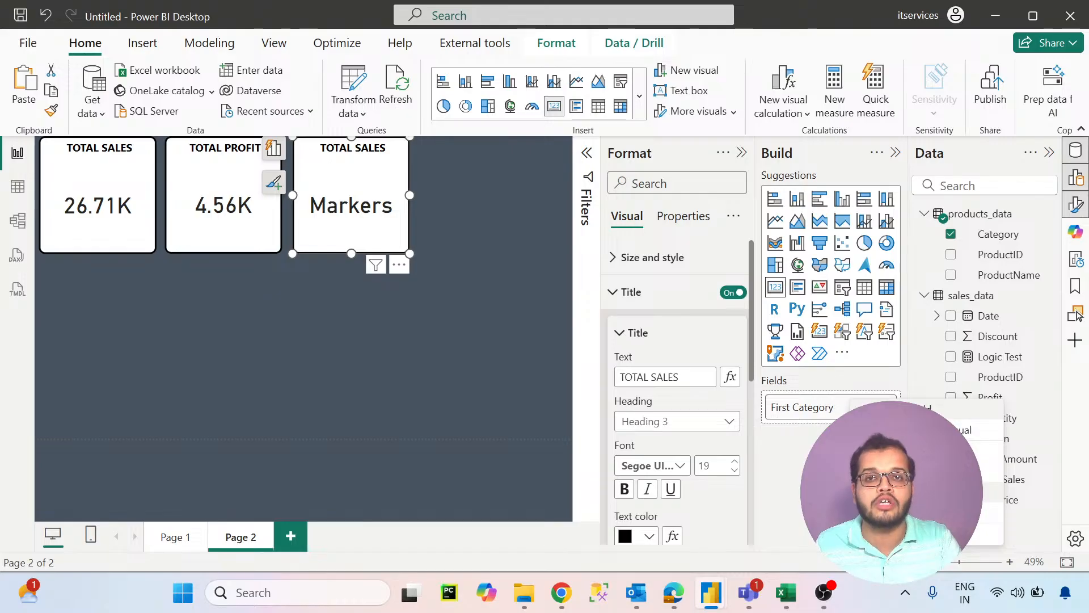
{"action": "left_click", "coordinate": [908, 492]}
{"action": "left_click", "coordinate": [686, 379]}
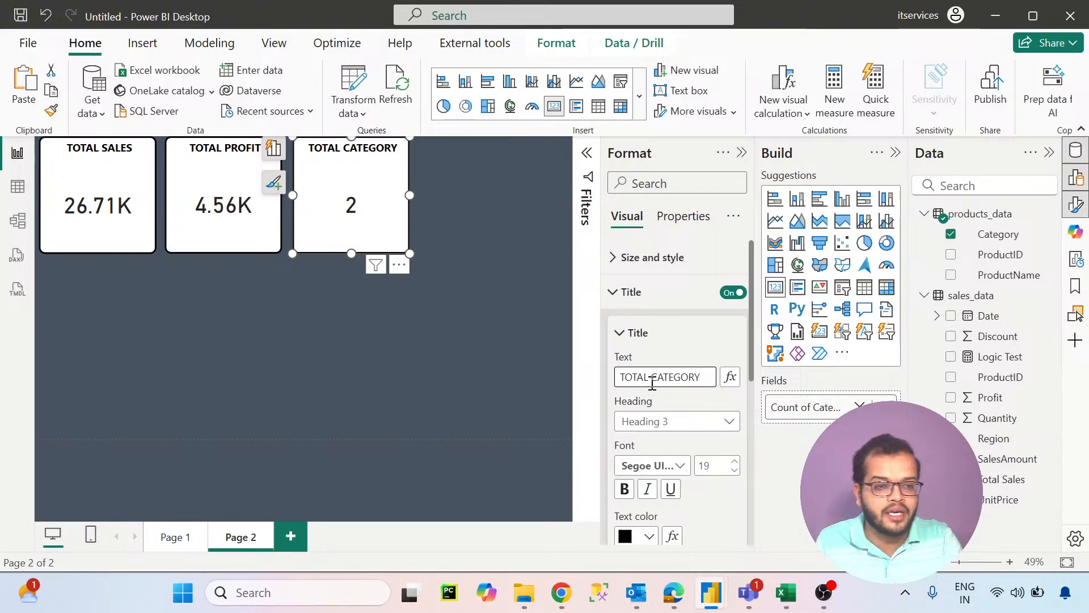
- Add an empty slicer to Page 2 and place it beside the TOTAL CATEGORY card at the end of the row
{"action": "left_click", "coordinate": [511, 285]}
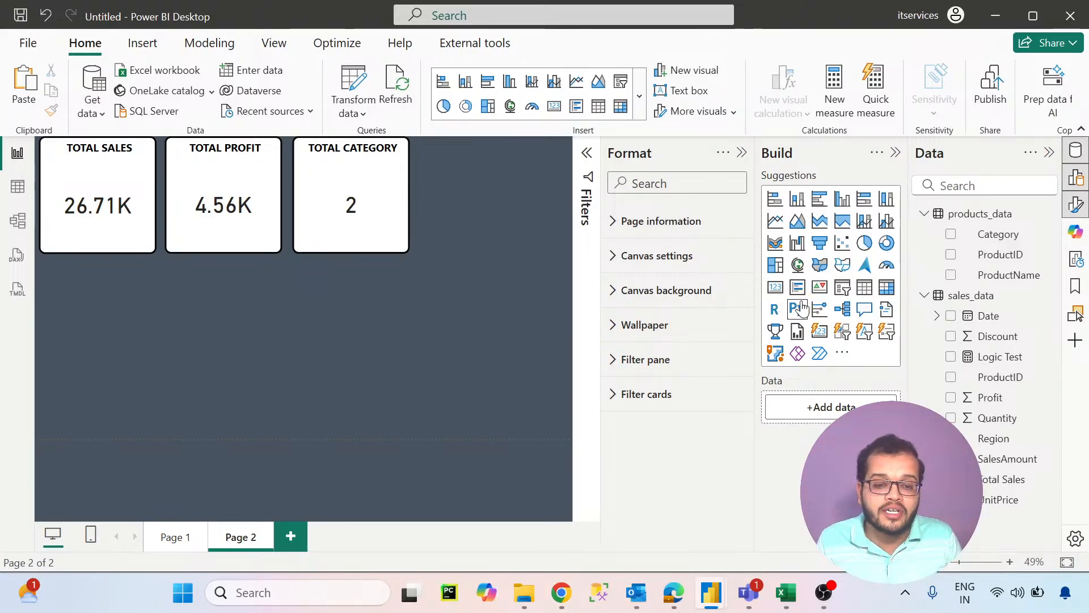
{"action": "left_click", "coordinate": [817, 309]}
{"action": "left_click_drag", "start_coordinate": [83, 353], "coordinate": [464, 194]}
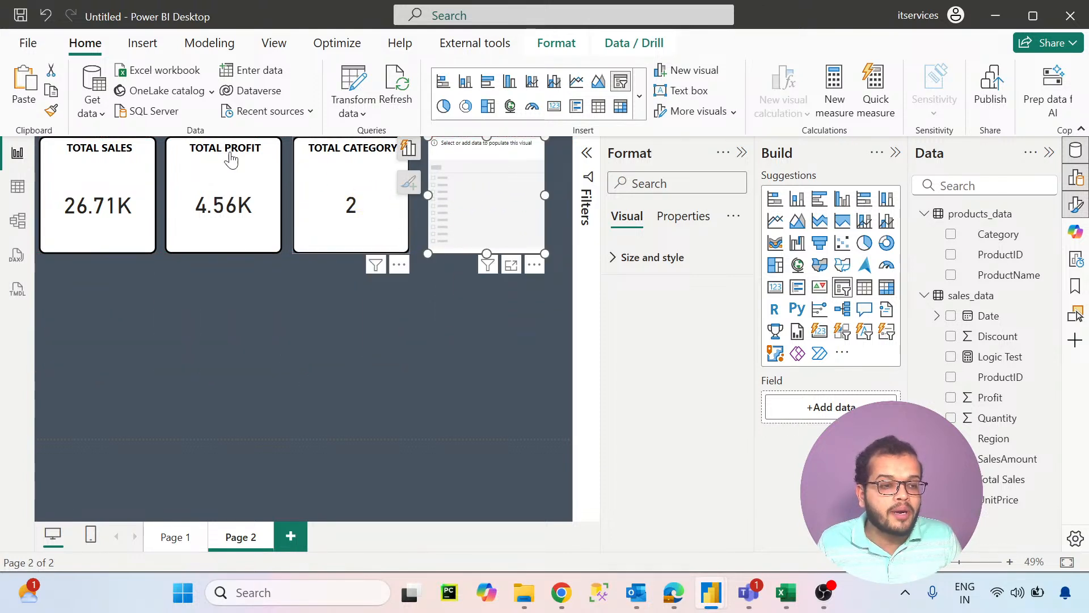
{"action": "left_click", "coordinate": [290, 207]}
{"action": "left_click", "coordinate": [525, 227]}
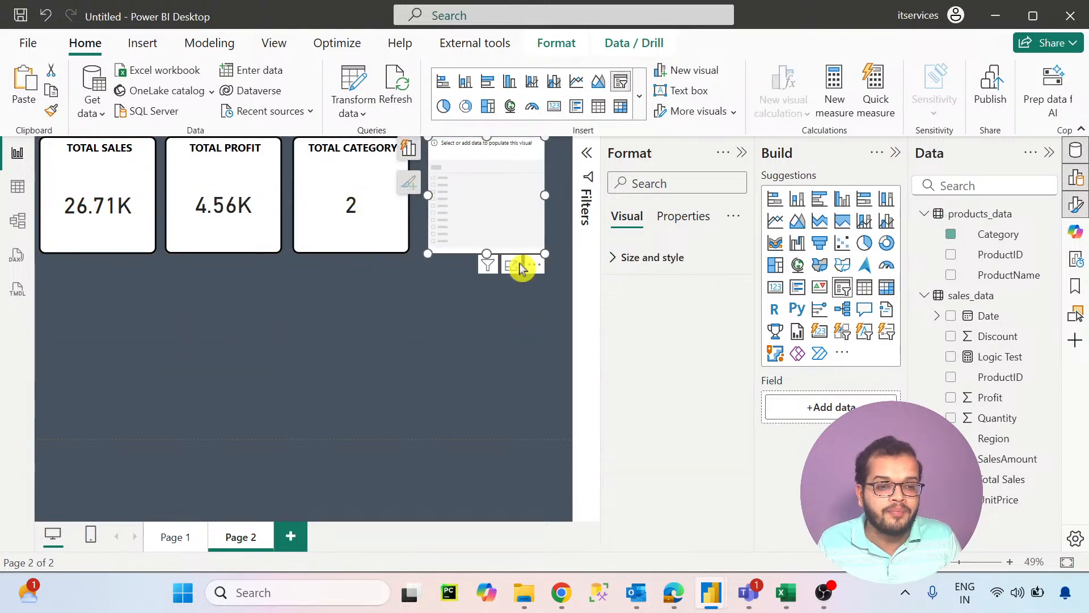
- Populate the empty slicer with Region, title it REGION and turn off its slicer header
{"action": "left_click_drag", "start_coordinate": [992, 440], "coordinate": [812, 407]}
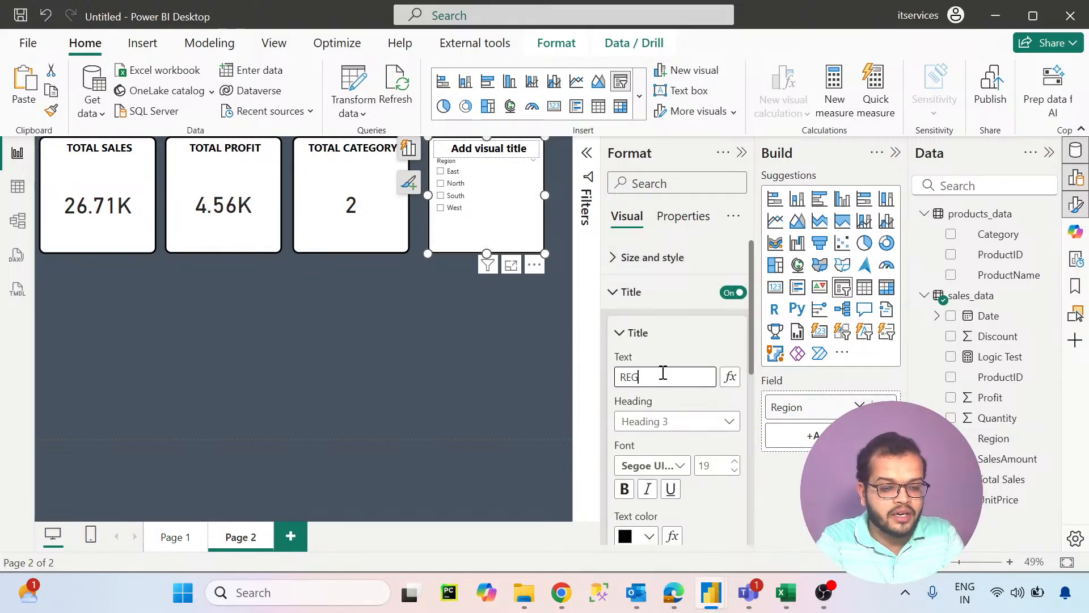
{"action": "scroll", "coordinate": [663, 374], "scroll_direction": "down", "scroll_amount": 6}
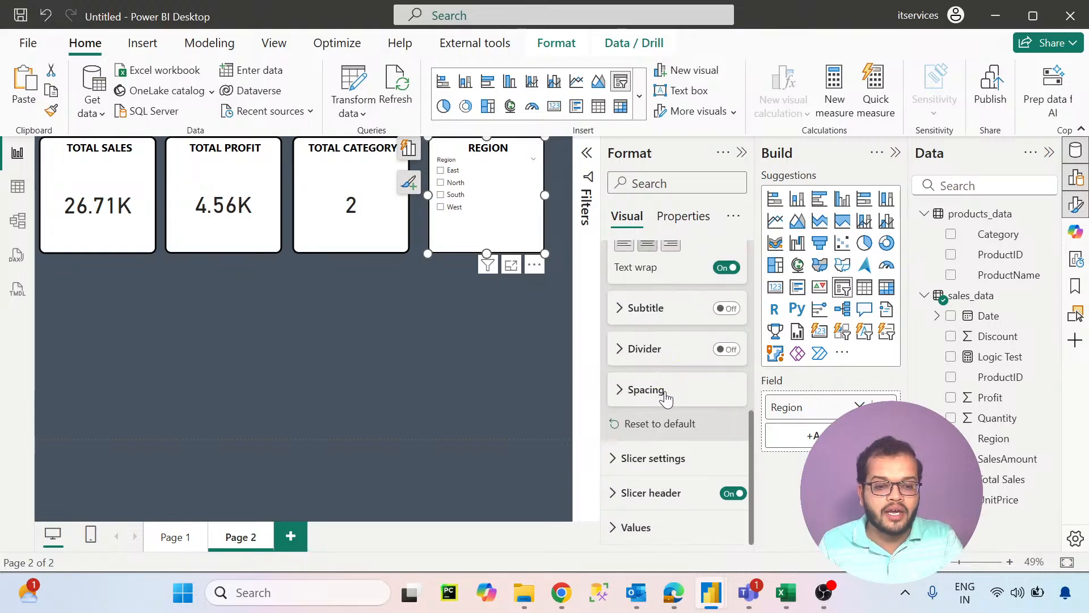
{"action": "left_click", "coordinate": [739, 494]}
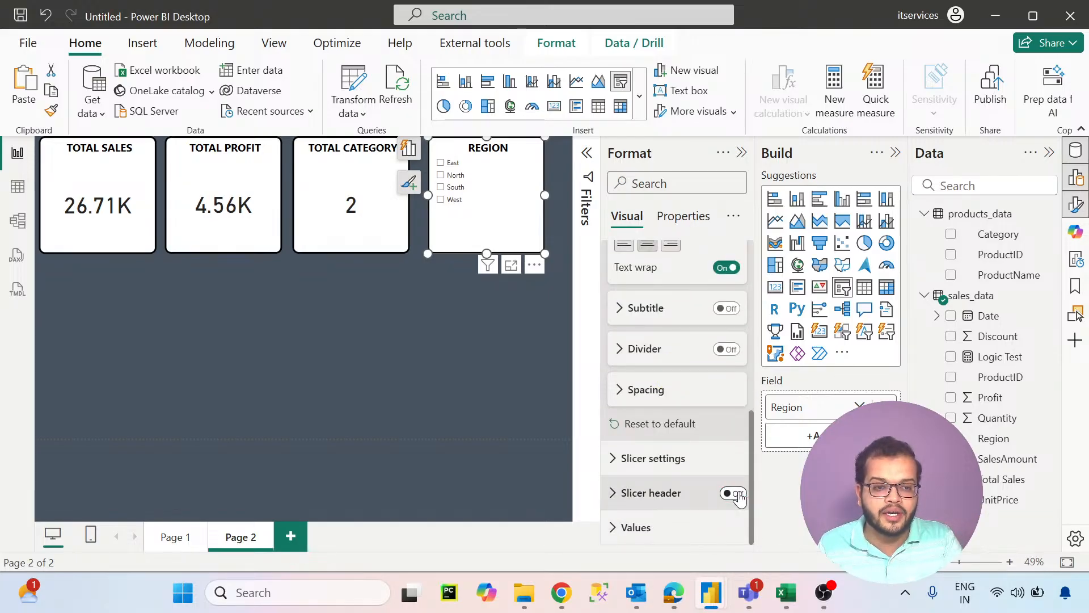
{"action": "left_click", "coordinate": [377, 336]}
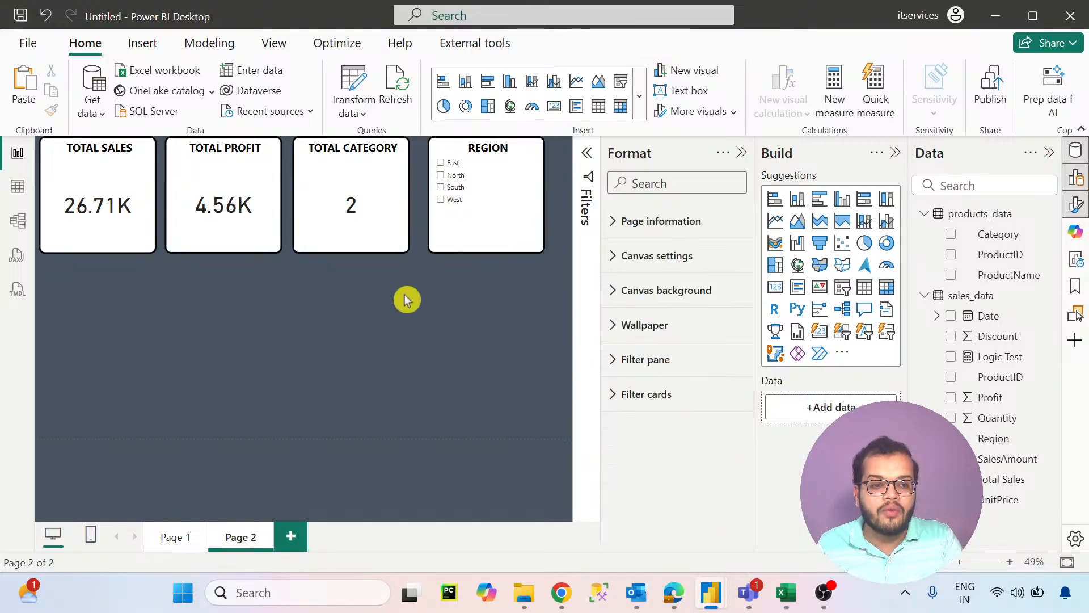
- Test the REGION slicer by selecting East and clearing that selection again
{"action": "left_click", "coordinate": [452, 163]}
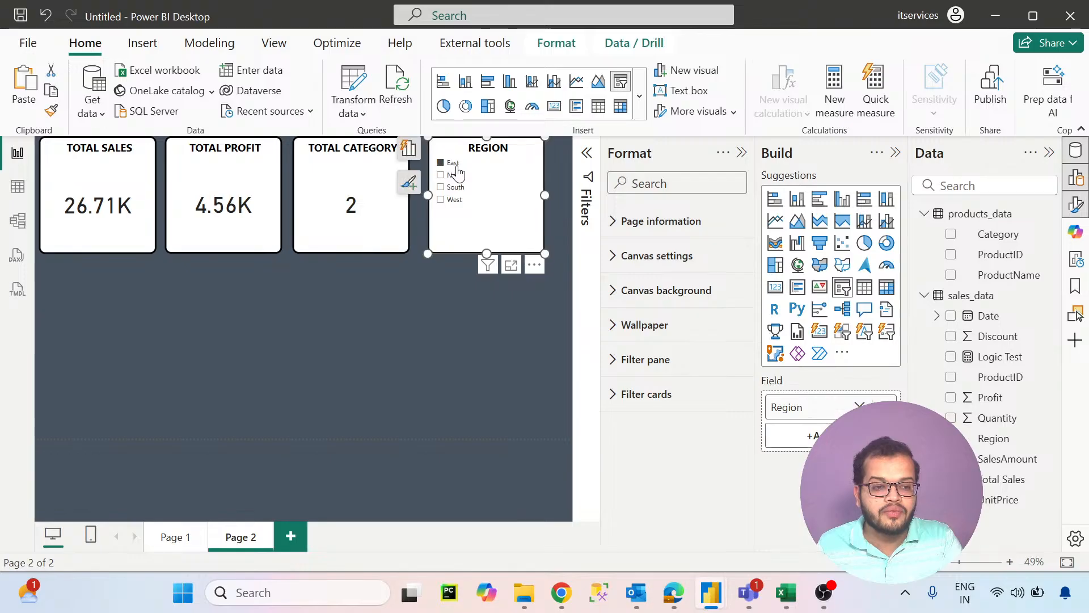
{"action": "left_click", "coordinate": [454, 164]}
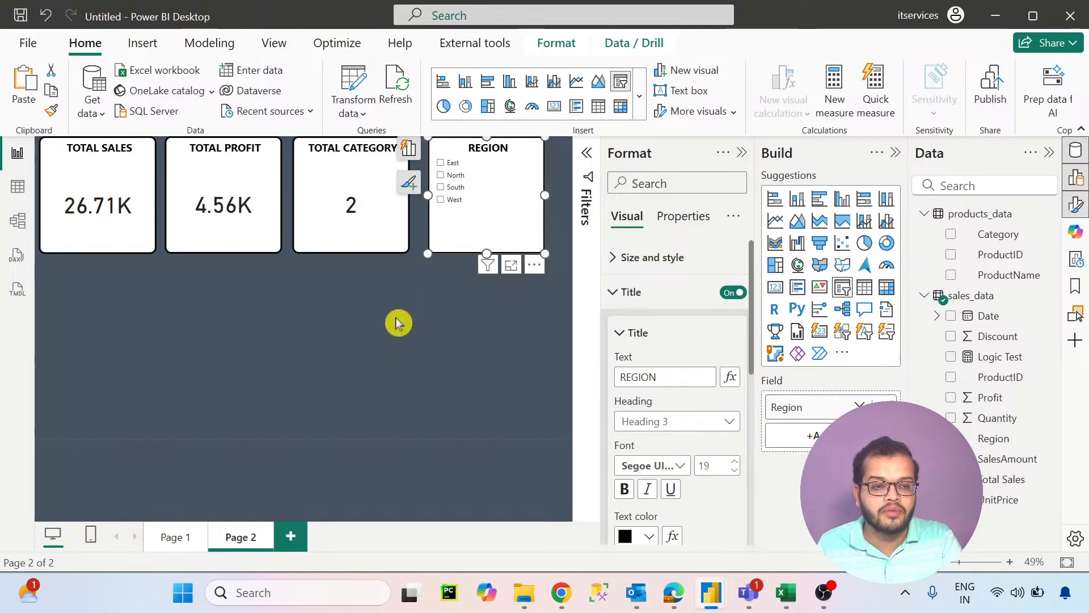
{"action": "left_click", "coordinate": [392, 343]}
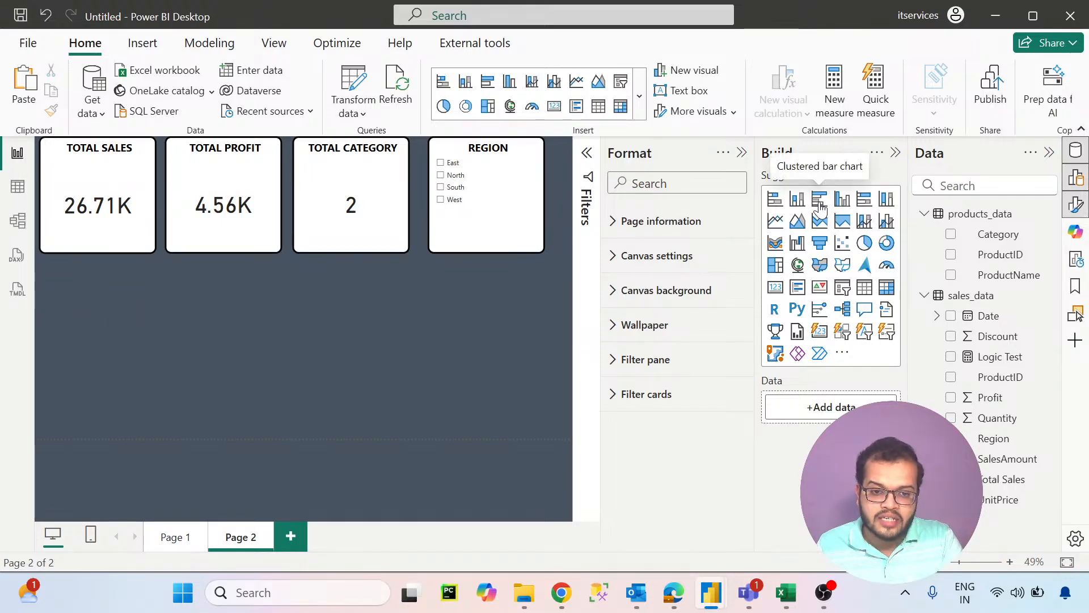
- Add a clustered bar chart below the TOTAL SALES and TOTAL PROFIT cards with Category on the Y-axis and Total Sales on the X-axis
{"action": "left_click_drag", "start_coordinate": [62, 350], "coordinate": [277, 477]}
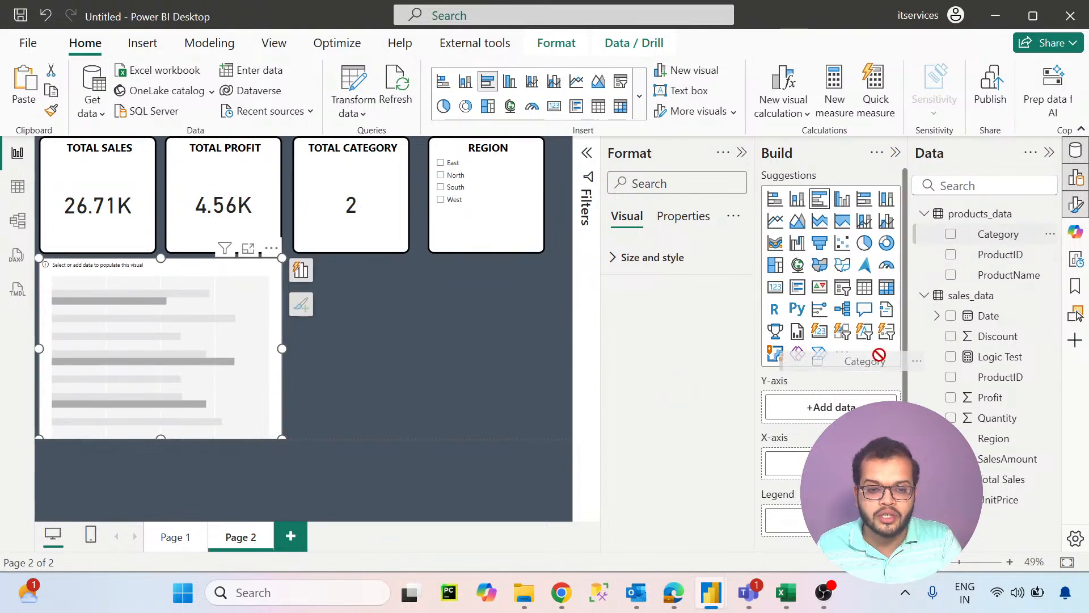
{"action": "left_click_drag", "start_coordinate": [854, 406], "coordinate": [854, 406]}
{"action": "left_click_drag", "start_coordinate": [987, 480], "coordinate": [837, 493]}
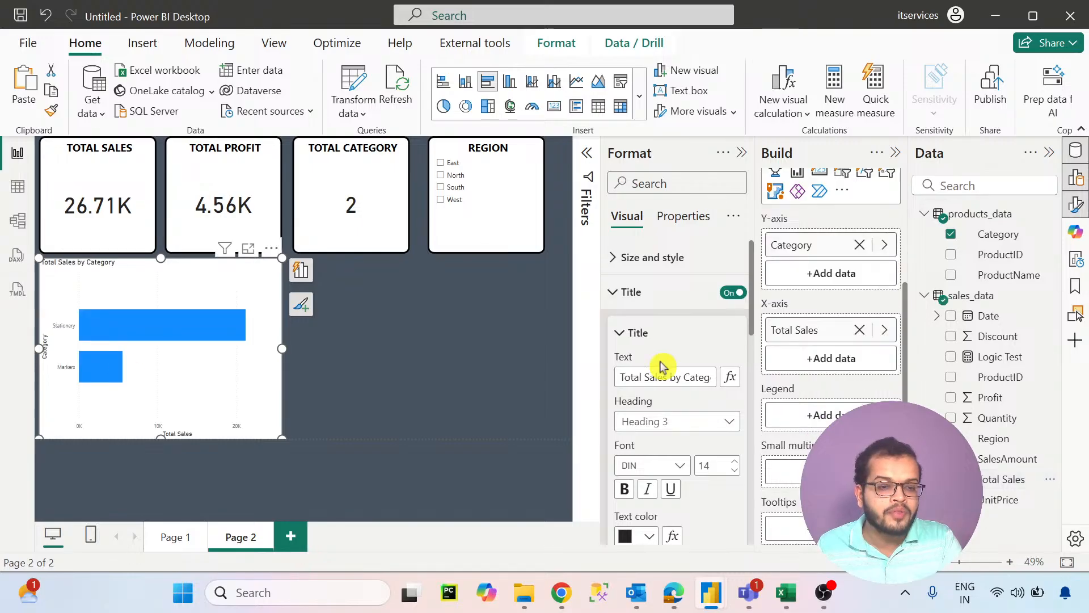
- Format the bar chart's Y-axis values in black Segoe UI Bold at size 12
{"action": "left_click", "coordinate": [627, 292]}
{"action": "left_click", "coordinate": [632, 321]}
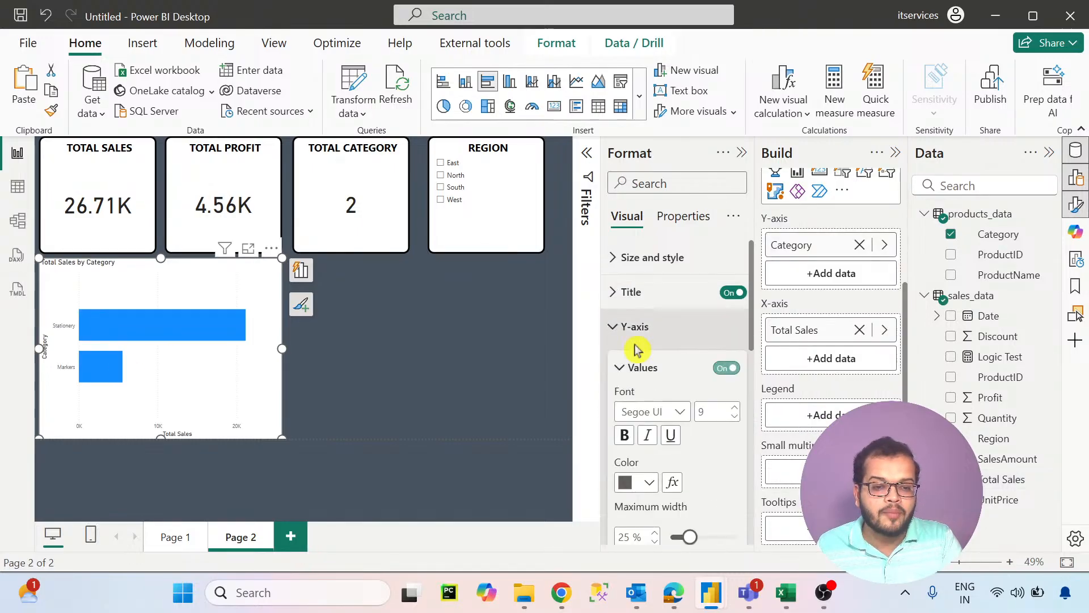
{"action": "scroll", "coordinate": [637, 327], "scroll_direction": "down", "scroll_amount": 3}
{"action": "left_click", "coordinate": [637, 311]}
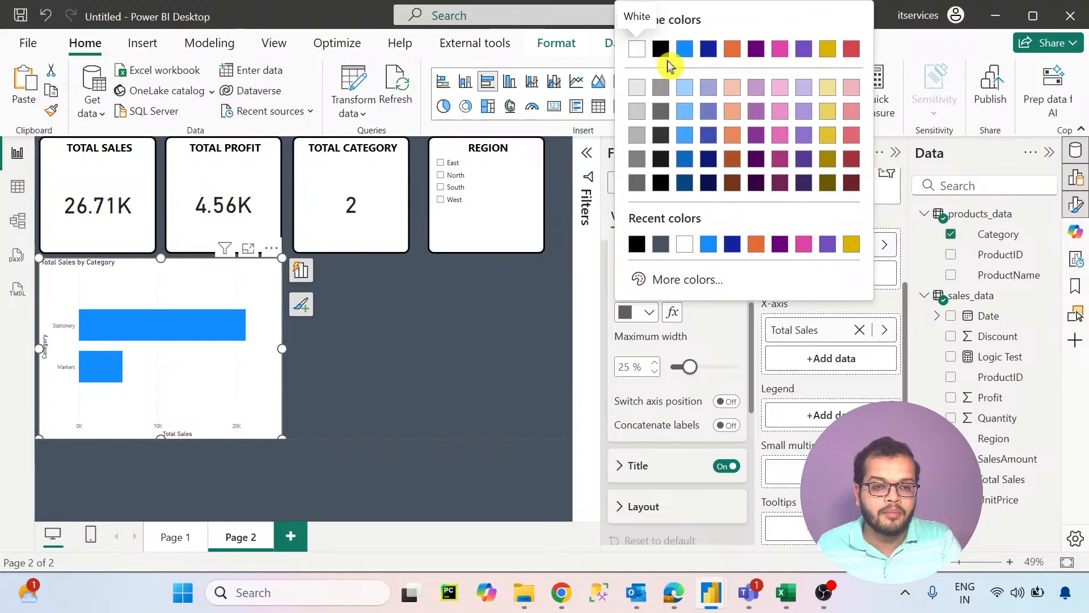
{"action": "left_click", "coordinate": [661, 135]}
{"action": "scroll", "coordinate": [688, 294], "scroll_direction": "up", "scroll_amount": 2}
{"action": "left_click", "coordinate": [653, 326]}
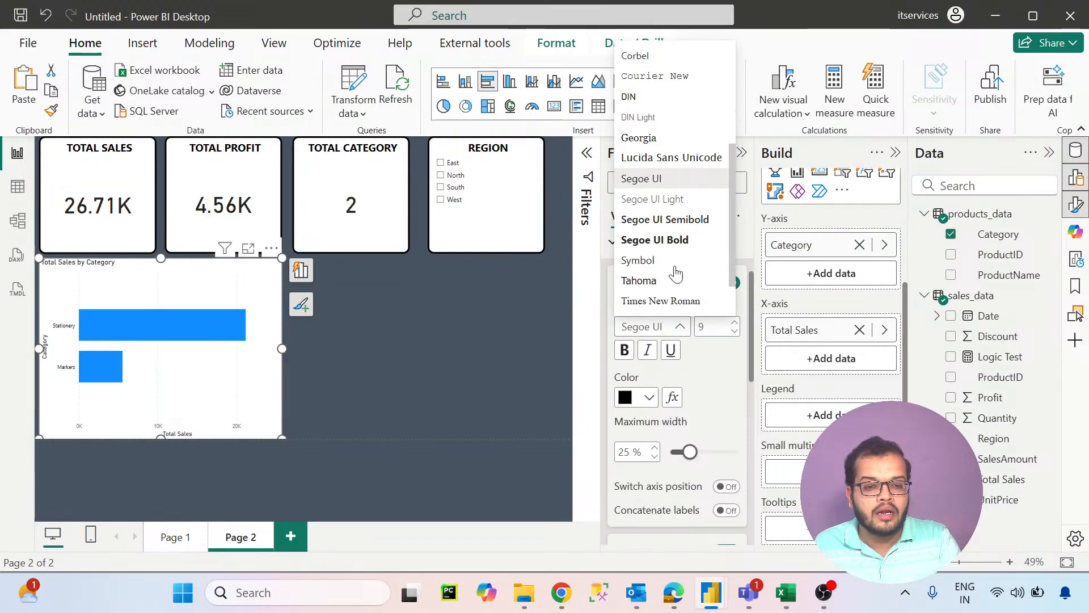
{"action": "left_click", "coordinate": [681, 240]}
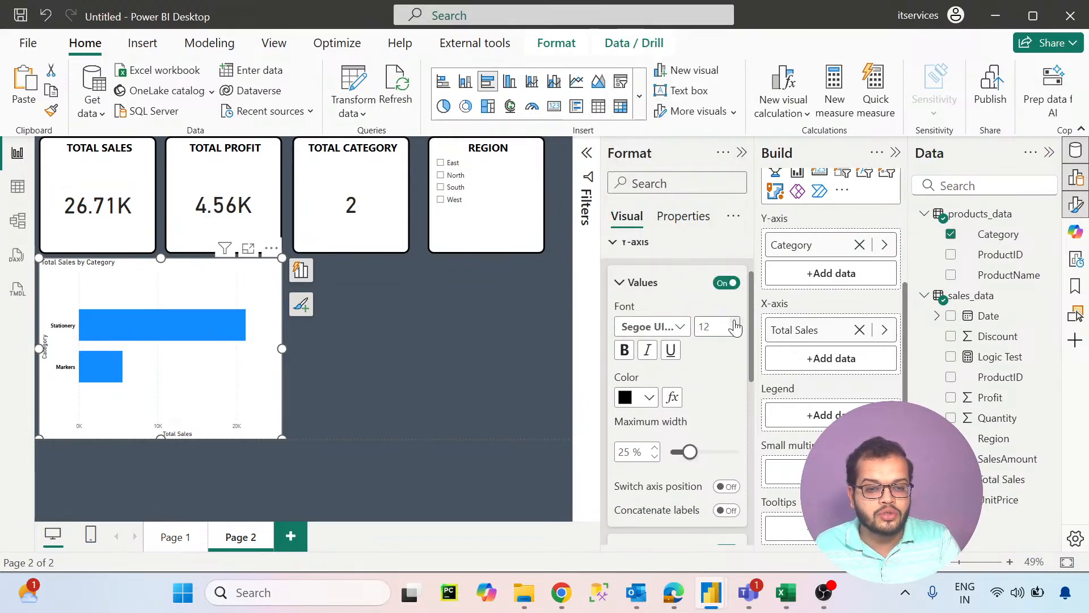
{"action": "left_click", "coordinate": [611, 255]}
- Format the bar chart's X-axis values in black Segoe UI Bold at an enlarged font size
{"action": "left_click", "coordinate": [618, 280]}
{"action": "scroll", "coordinate": [639, 370], "scroll_direction": "down", "scroll_amount": 2}
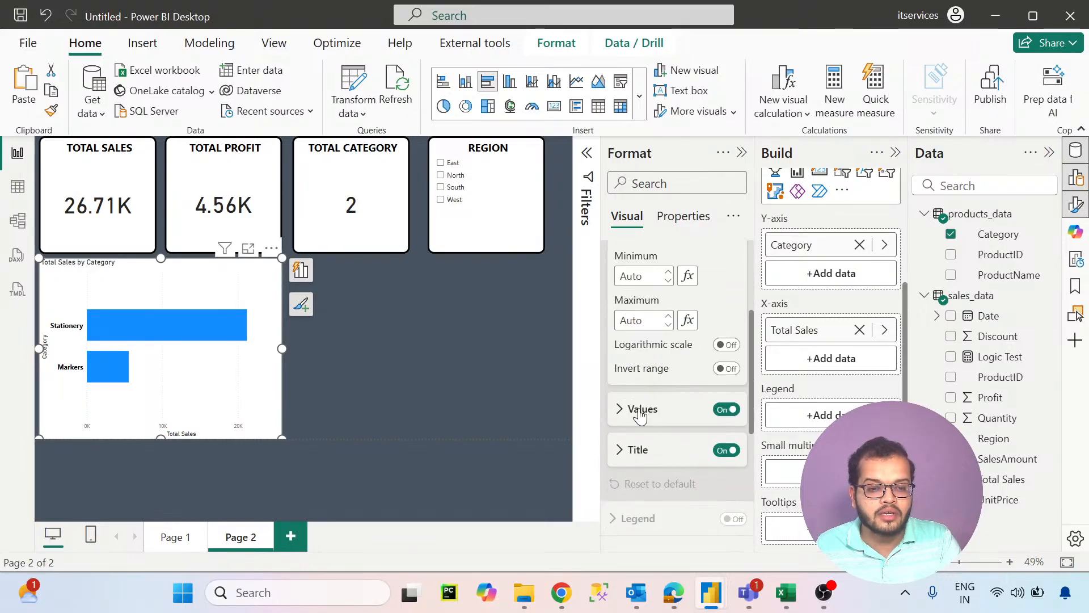
{"action": "left_click", "coordinate": [640, 409]}
{"action": "scroll", "coordinate": [658, 340], "scroll_direction": "down", "scroll_amount": 1}
{"action": "left_click", "coordinate": [652, 283]}
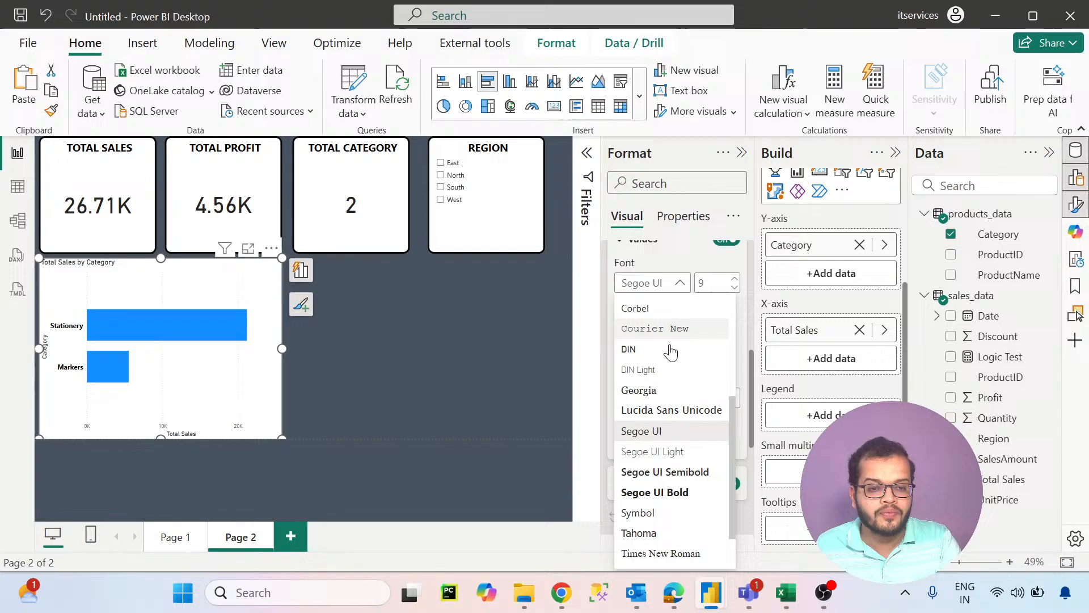
{"action": "left_click", "coordinate": [680, 492]}
{"action": "left_click", "coordinate": [635, 357]}
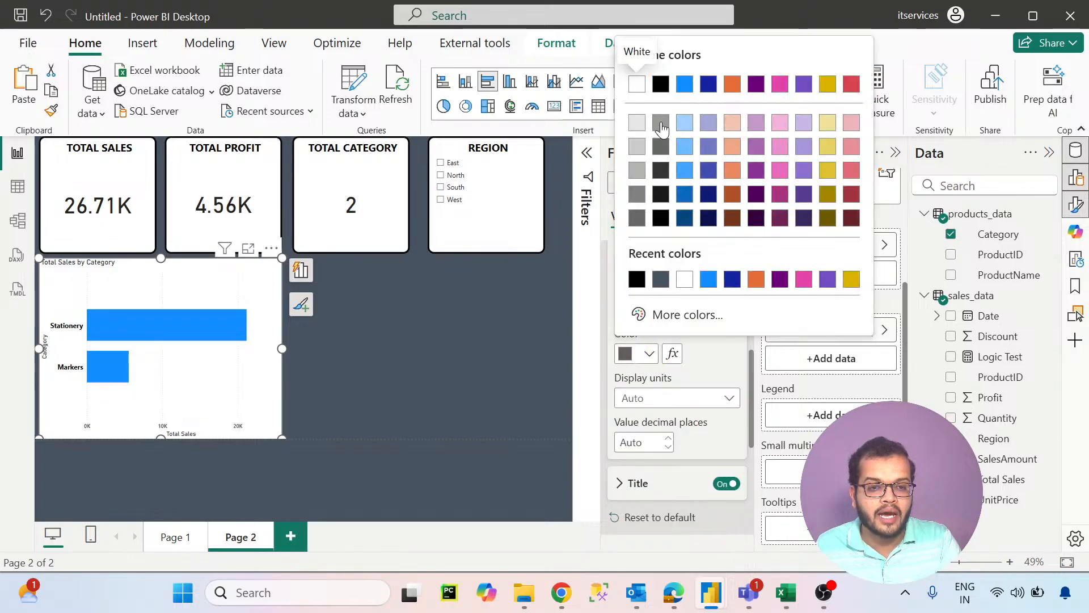
{"action": "left_click", "coordinate": [661, 93]}
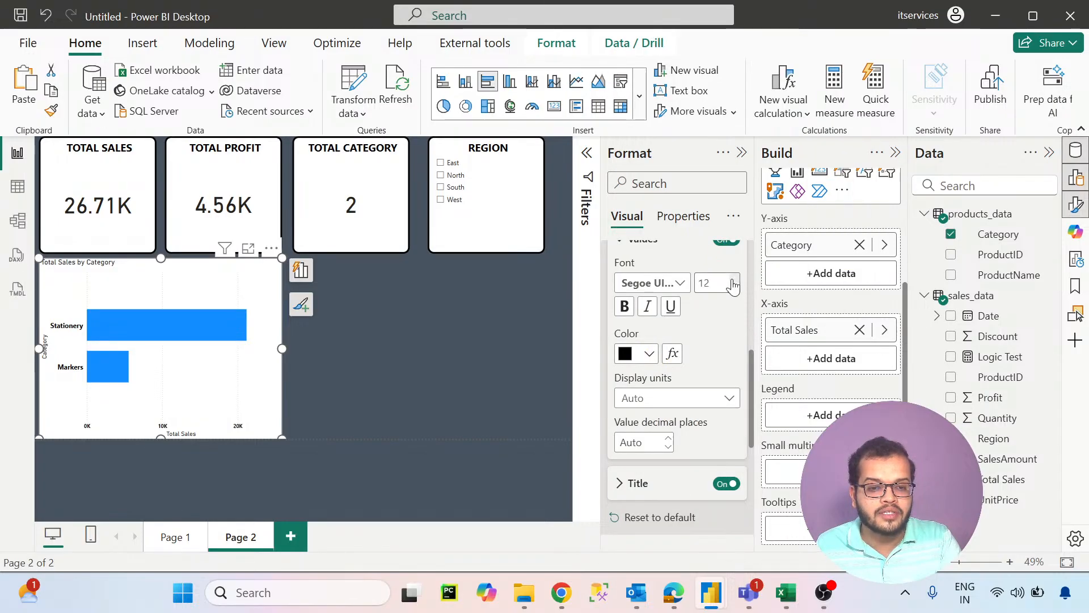
{"action": "scroll", "coordinate": [698, 333], "scroll_direction": "up", "scroll_amount": 5}
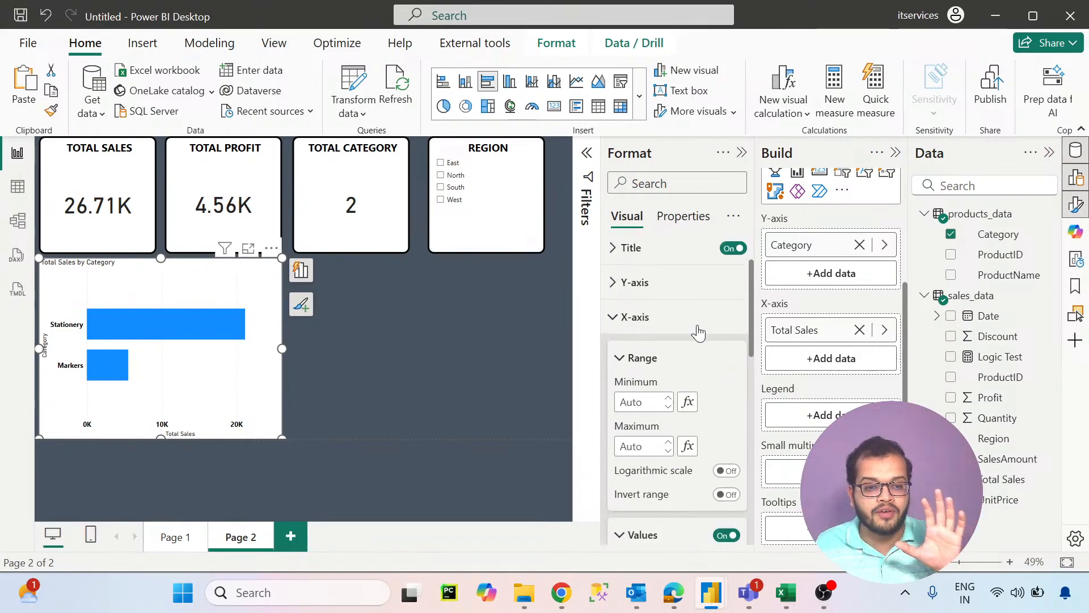
{"action": "scroll", "coordinate": [699, 333], "scroll_direction": "up", "scroll_amount": 2}
{"action": "left_click", "coordinate": [613, 366]}
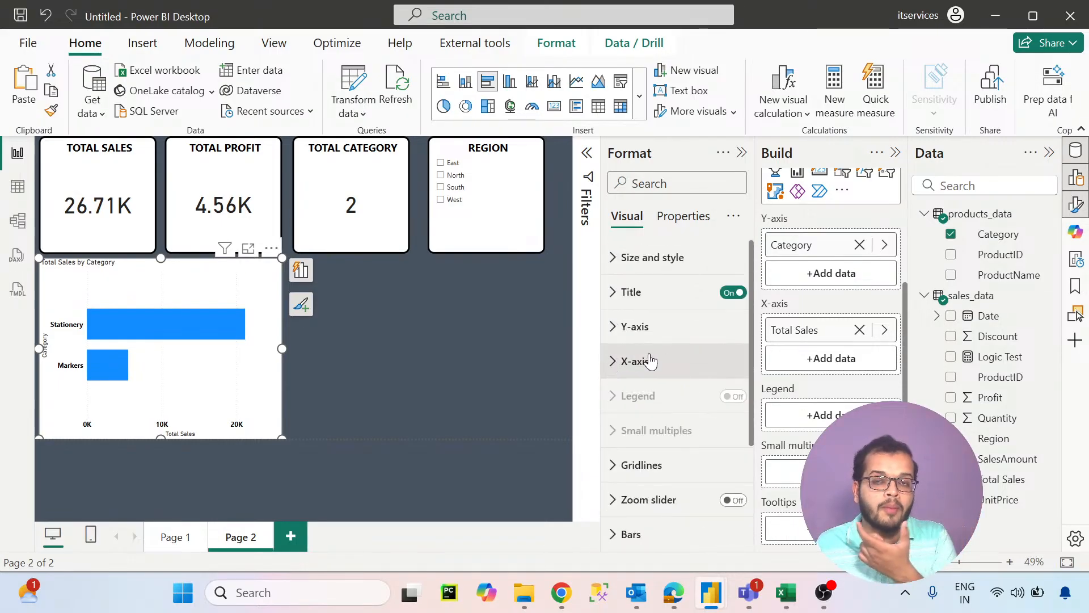
- Turn on the bar chart's data labels and format their values in black Segoe UI Bold at size 14
{"action": "scroll", "coordinate": [649, 362], "scroll_direction": "down", "scroll_amount": 3}
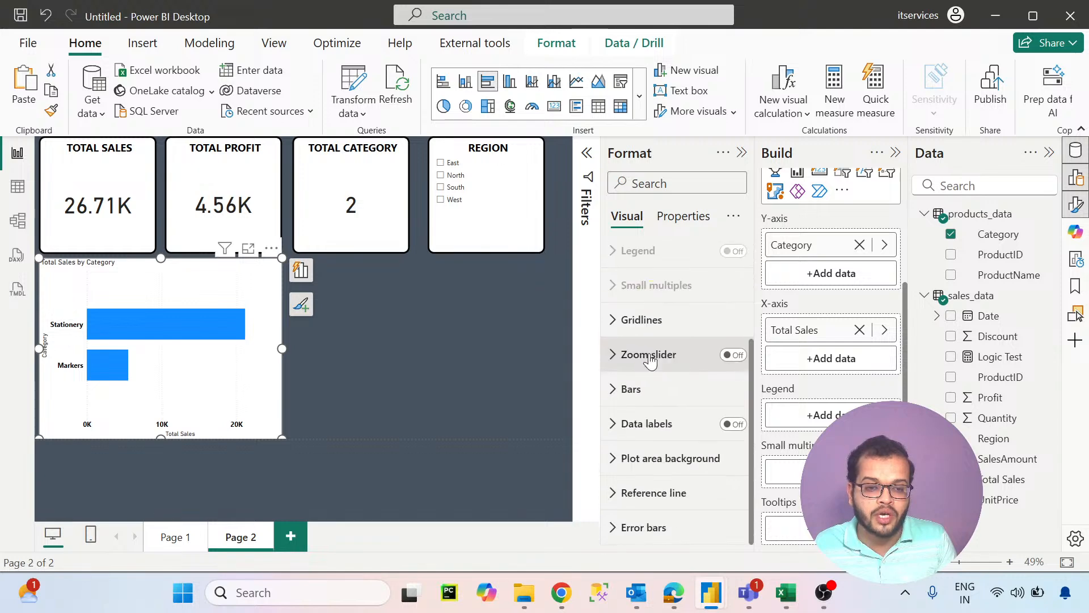
{"action": "left_click", "coordinate": [733, 424]}
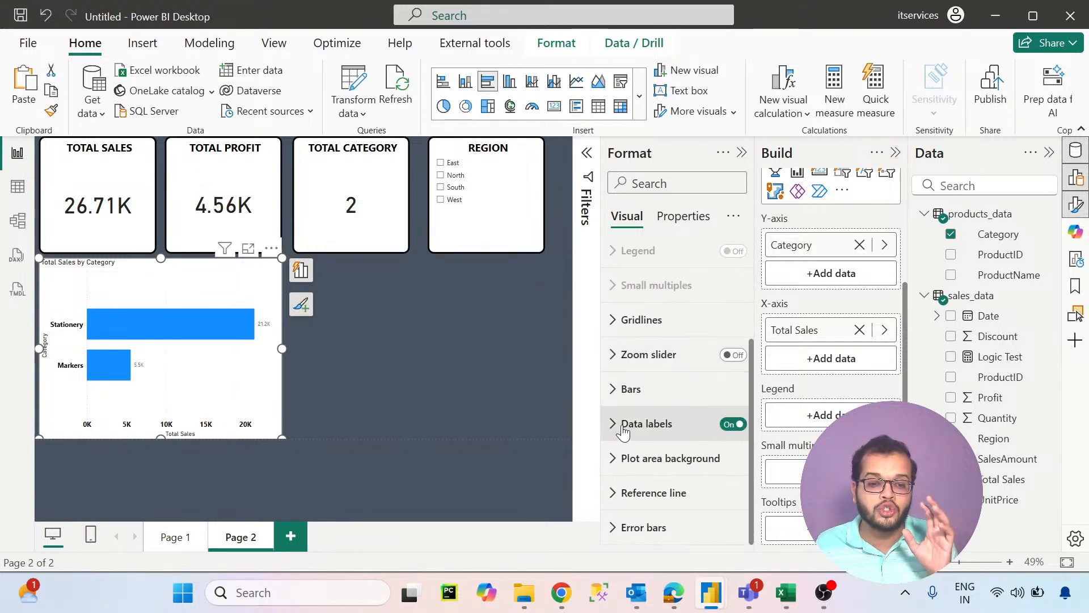
{"action": "left_click", "coordinate": [629, 430]}
{"action": "scroll", "coordinate": [633, 431], "scroll_direction": "down", "scroll_amount": 5}
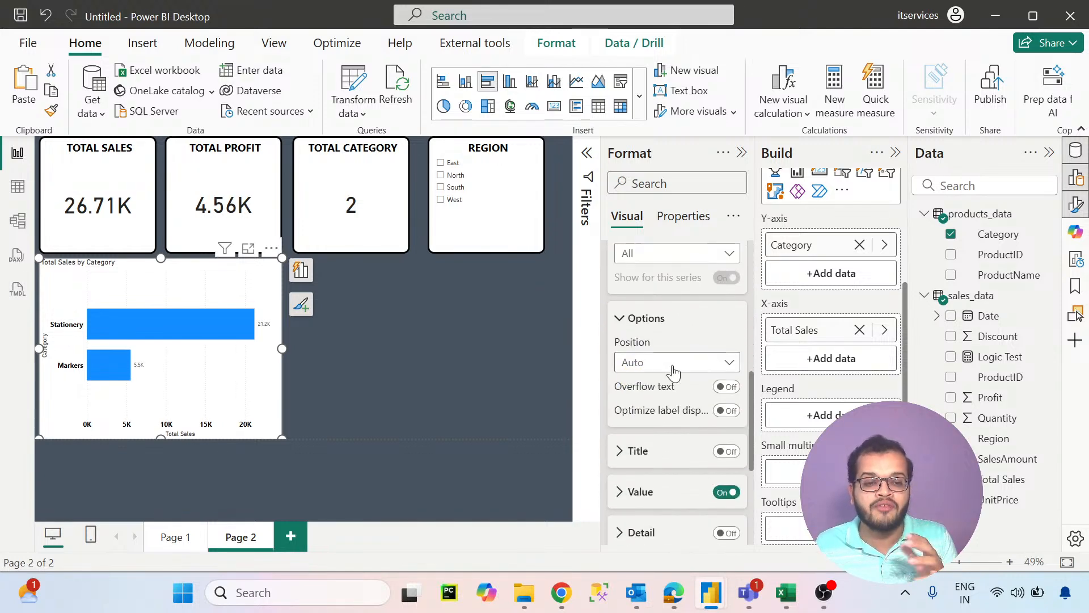
{"action": "scroll", "coordinate": [653, 394], "scroll_direction": "down", "scroll_amount": 2}
{"action": "left_click", "coordinate": [636, 408]}
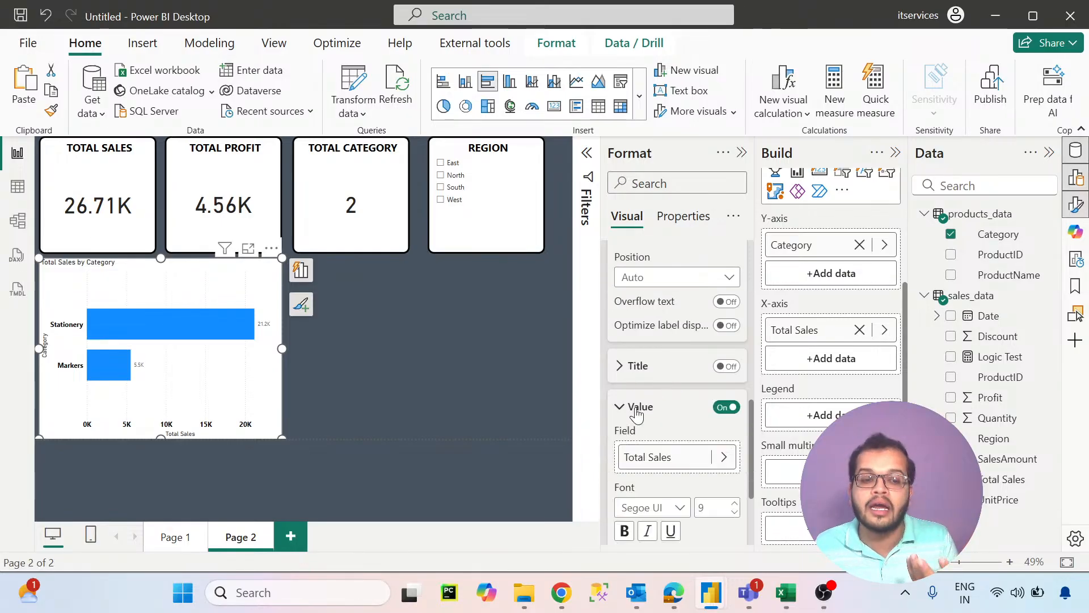
{"action": "scroll", "coordinate": [632, 411], "scroll_direction": "down", "scroll_amount": 3}
{"action": "left_click", "coordinate": [658, 339]}
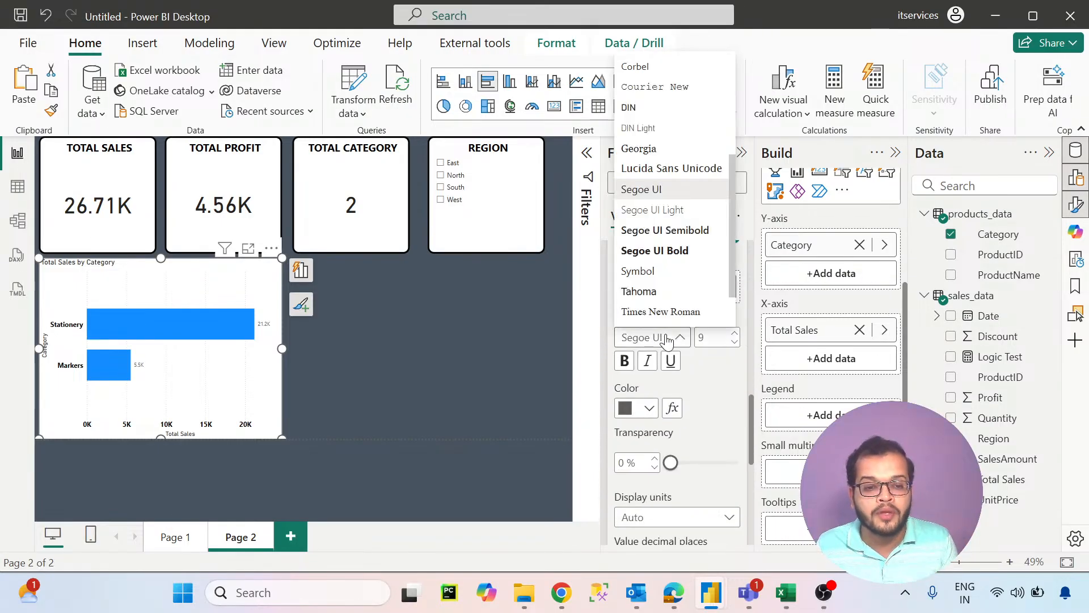
{"action": "left_click", "coordinate": [665, 251]}
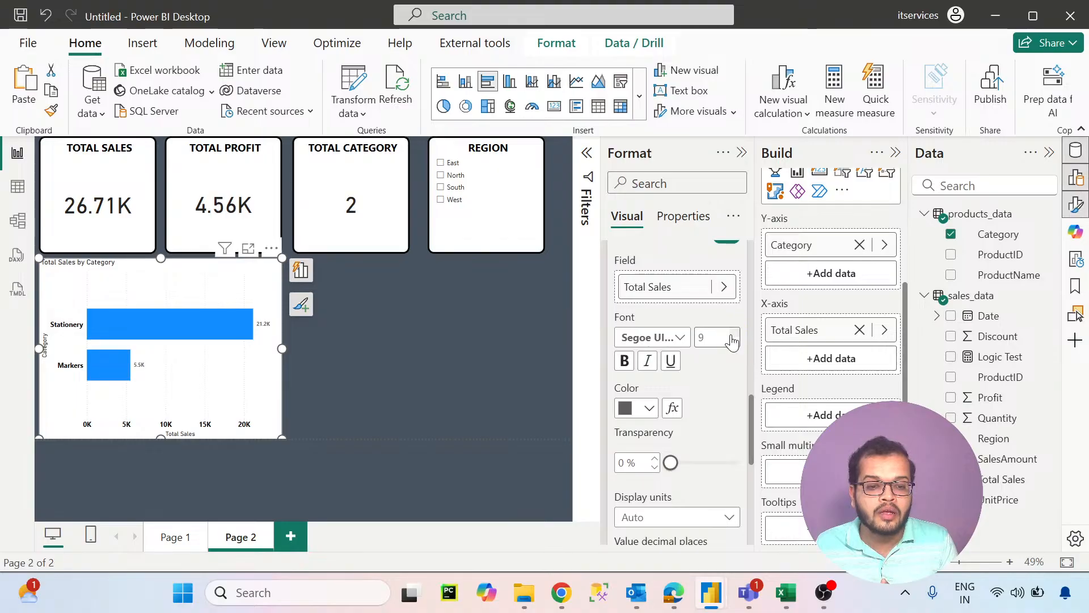
{"action": "left_click", "coordinate": [646, 409]}
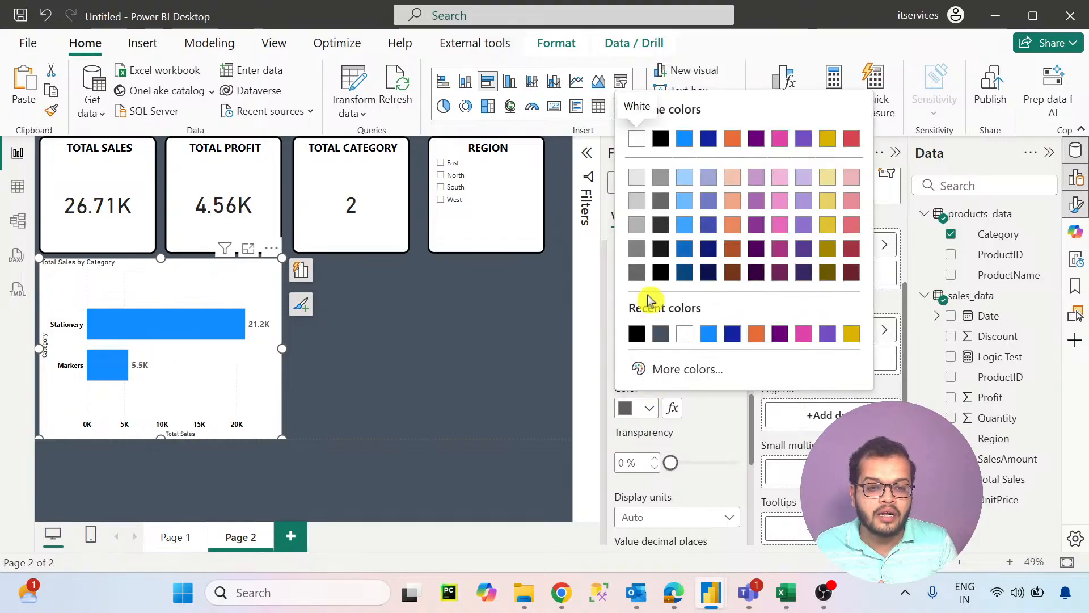
{"action": "left_click", "coordinate": [637, 335]}
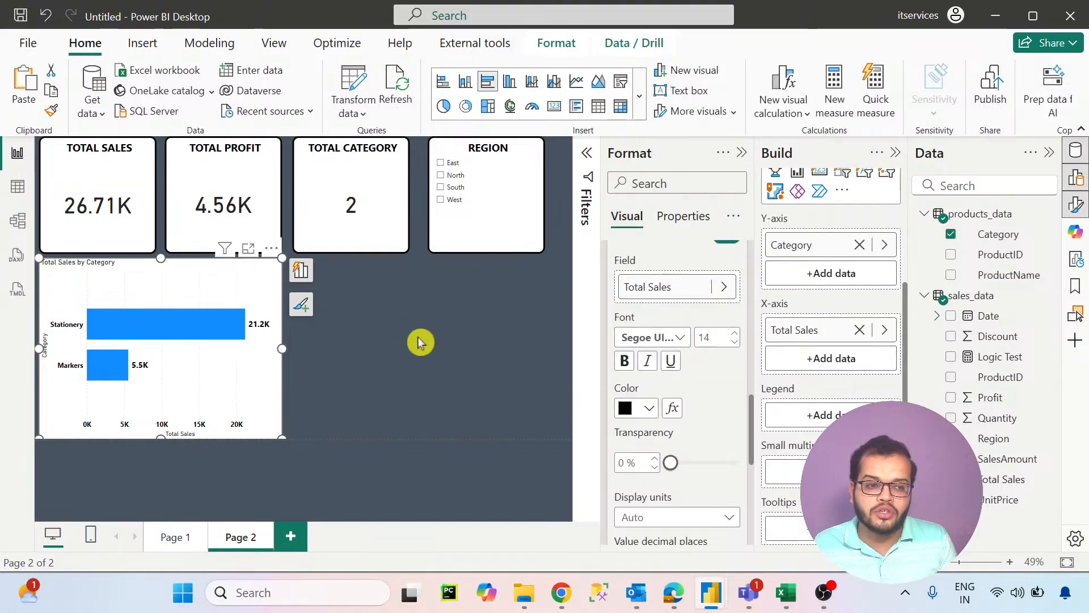
- Center the bar chart's title and set its font to Segoe UI Bold at size 18
{"action": "scroll", "coordinate": [624, 326], "scroll_direction": "up", "scroll_amount": 10}
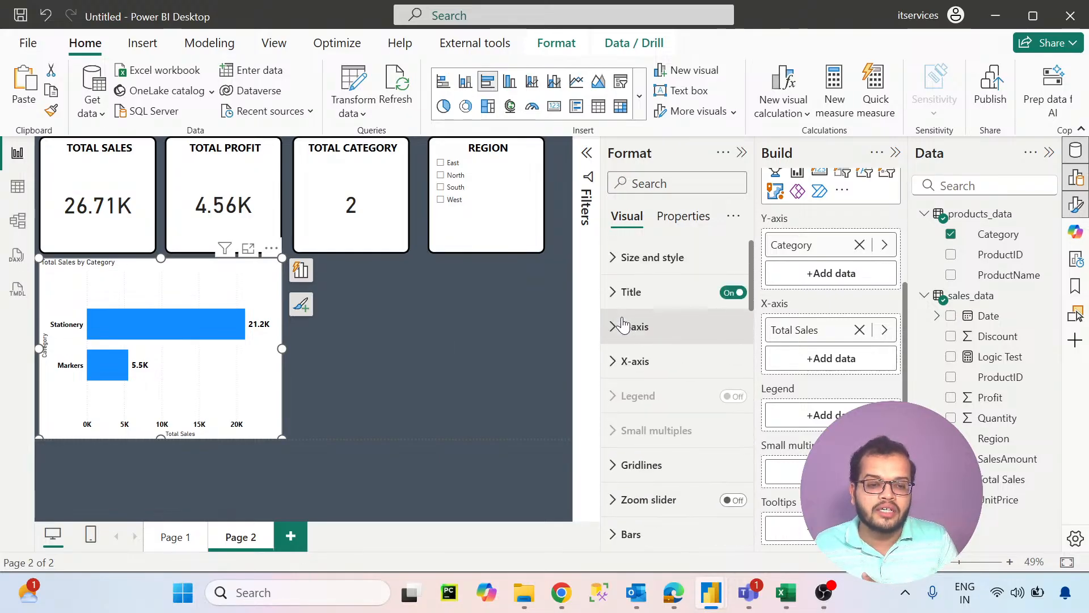
{"action": "left_click", "coordinate": [631, 291]}
{"action": "scroll", "coordinate": [661, 394], "scroll_direction": "down", "scroll_amount": 2}
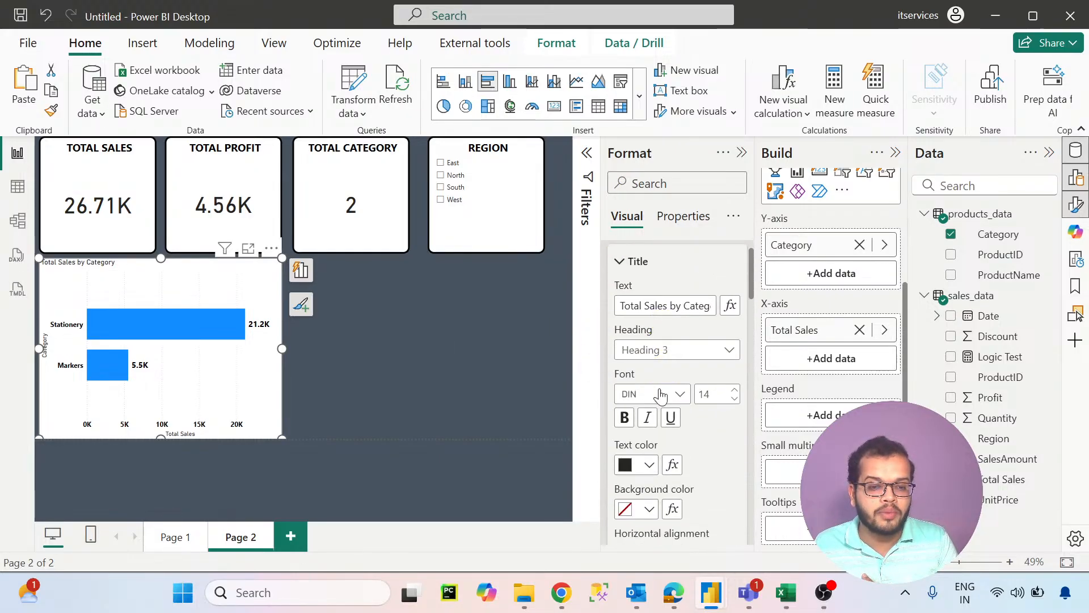
{"action": "scroll", "coordinate": [661, 394], "scroll_direction": "down", "scroll_amount": 3}
{"action": "left_click", "coordinate": [647, 374]}
{"action": "scroll", "coordinate": [648, 374], "scroll_direction": "up", "scroll_amount": 2}
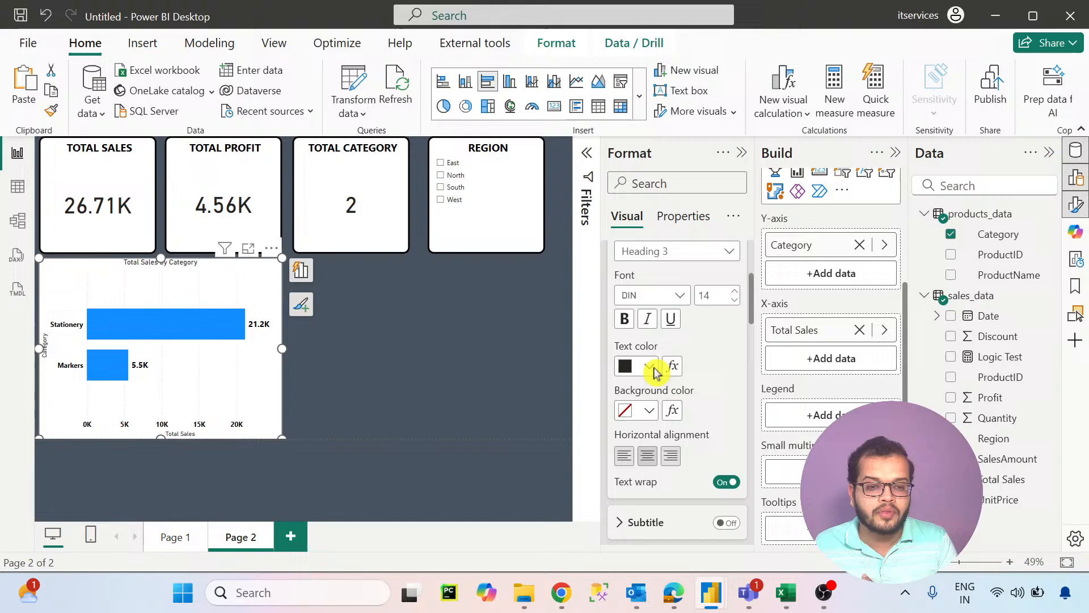
{"action": "left_click", "coordinate": [662, 295]}
{"action": "scroll", "coordinate": [671, 264], "scroll_direction": "down", "scroll_amount": 3}
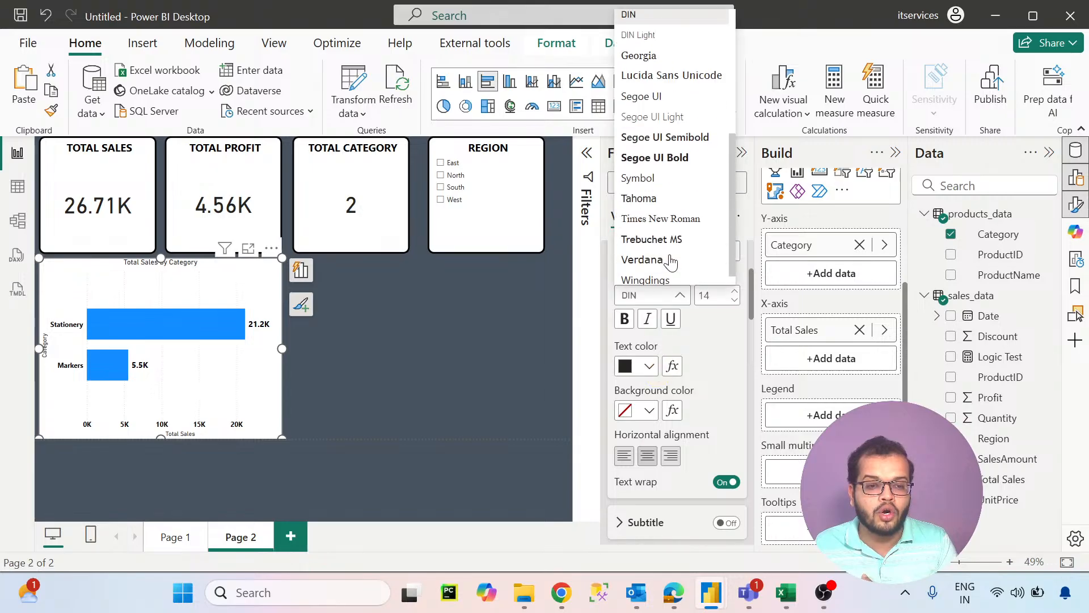
{"action": "left_click", "coordinate": [680, 156]}
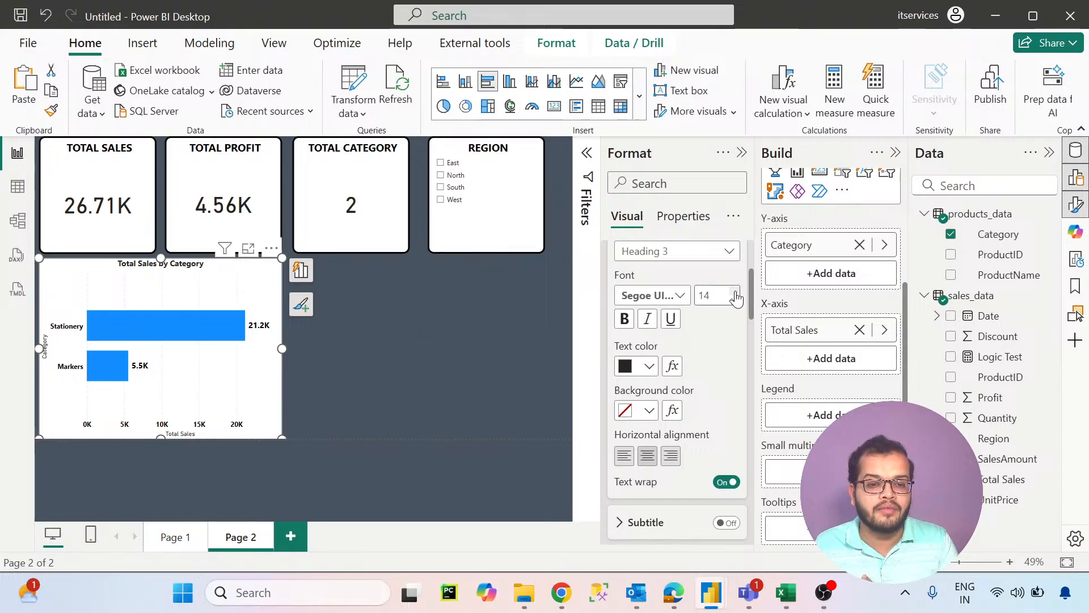
- Add a pie chart beside the bar chart, filling the space under the category card and slicer, with Region as legend and Profit as values
{"action": "left_click", "coordinate": [443, 323]}
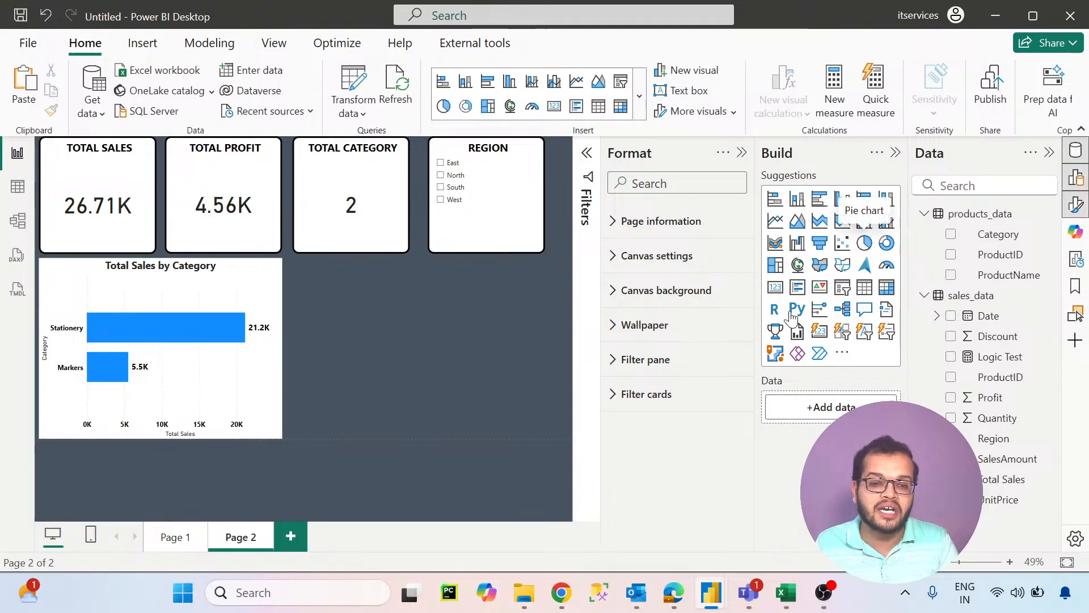
{"action": "left_click_drag", "start_coordinate": [409, 439], "coordinate": [547, 449]}
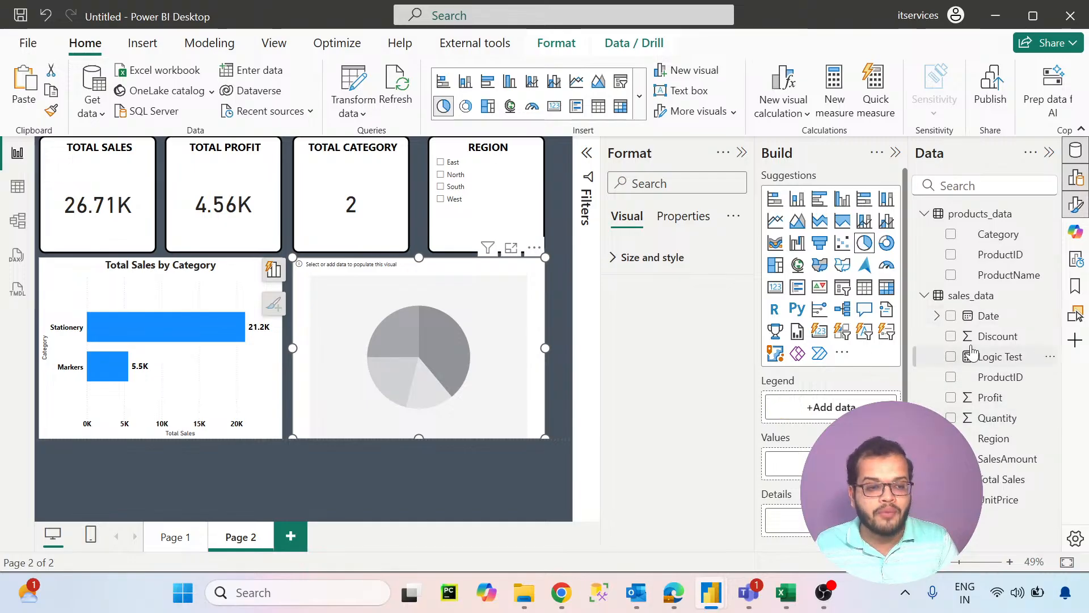
{"action": "left_click_drag", "start_coordinate": [946, 417], "coordinate": [830, 406]}
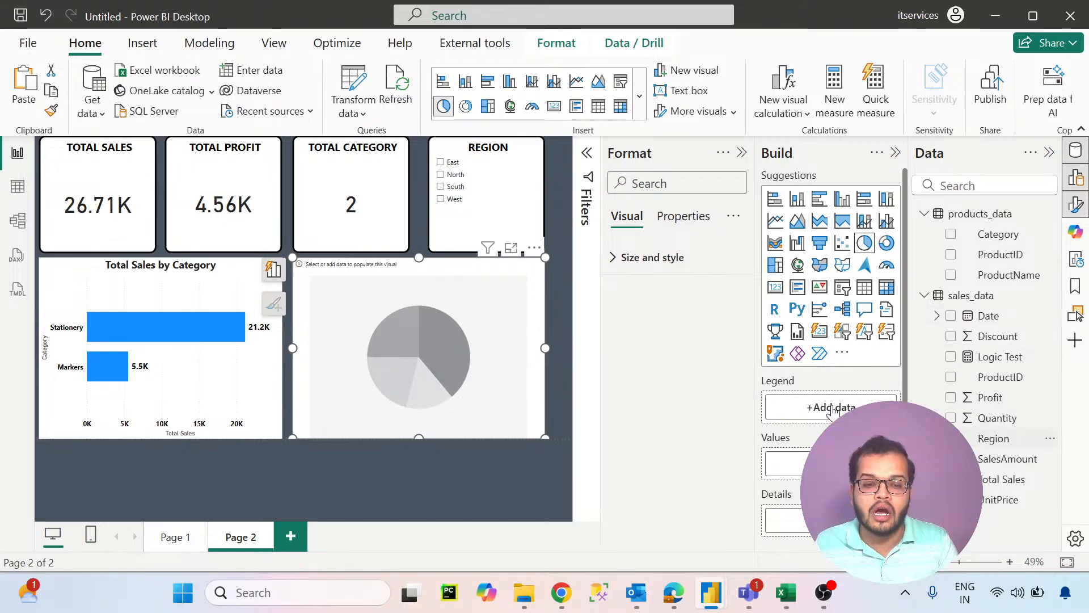
{"action": "left_click_drag", "start_coordinate": [990, 397], "coordinate": [786, 491]}
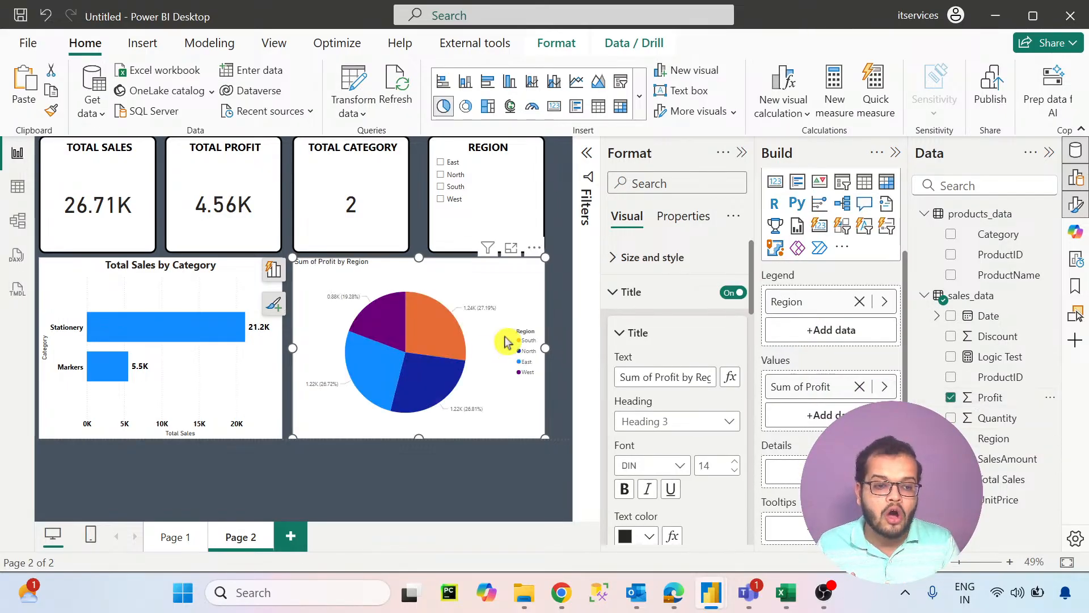
- Copy the bar chart's formatting onto the profit-by-region pie chart with Format Painter
{"action": "left_click", "coordinate": [202, 305]}
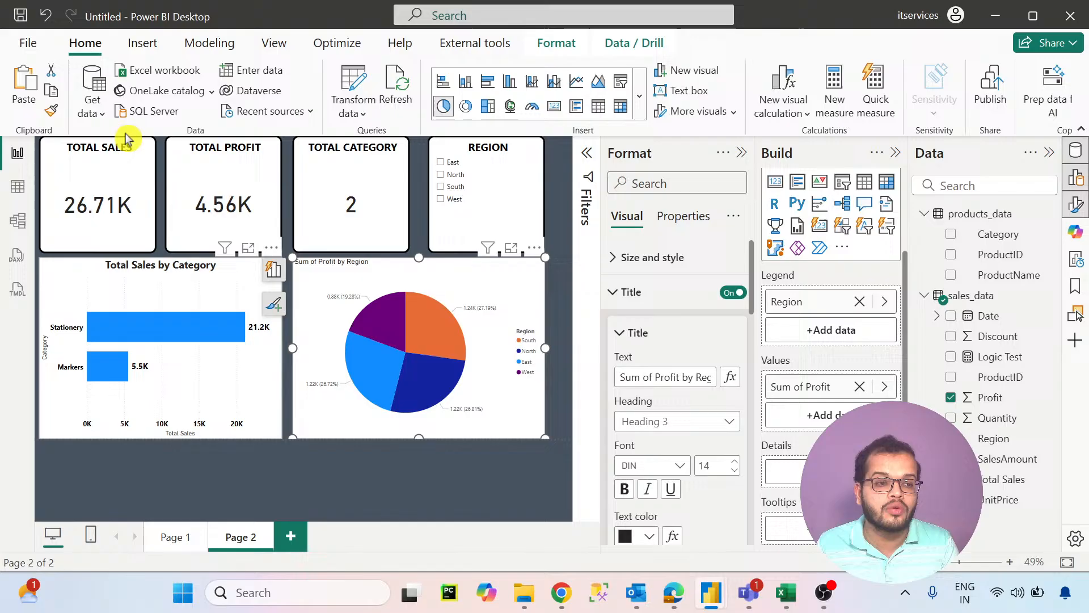
{"action": "left_click", "coordinate": [51, 110]}
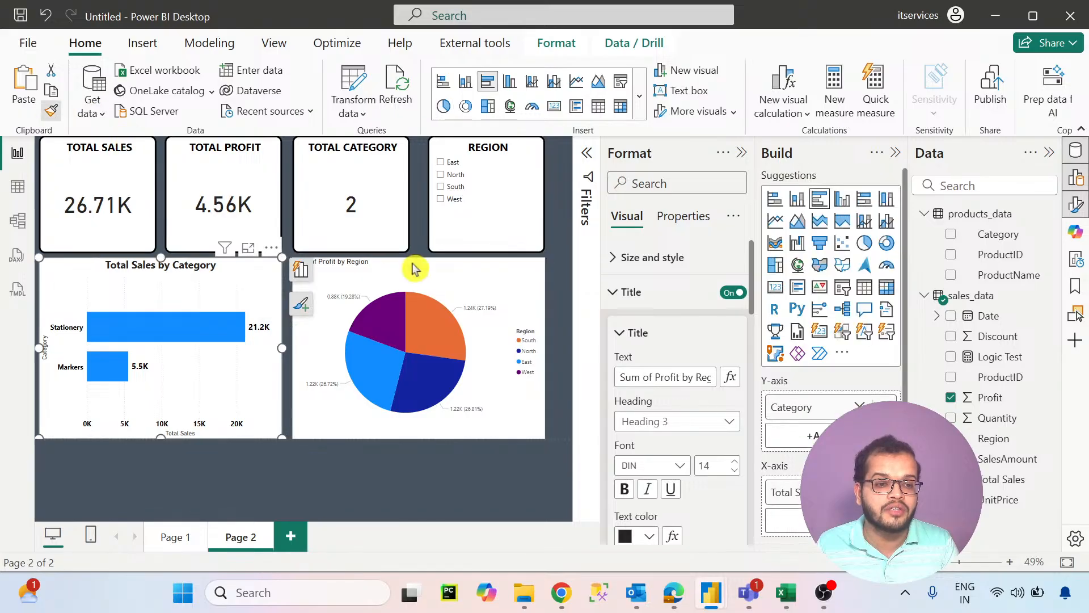
{"action": "left_click", "coordinate": [482, 291]}
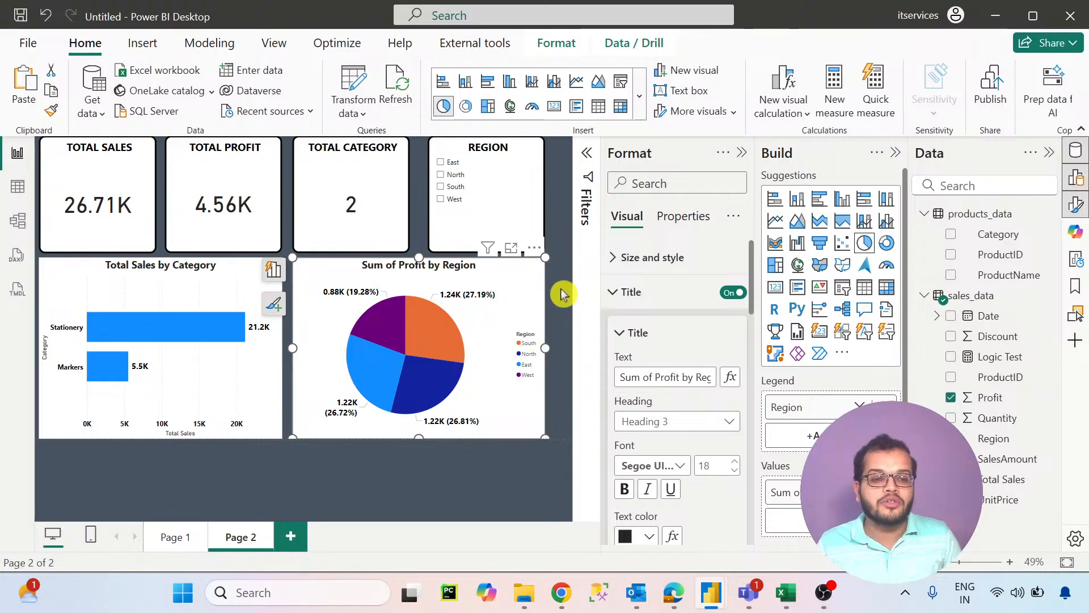
{"action": "left_click", "coordinate": [562, 294]}
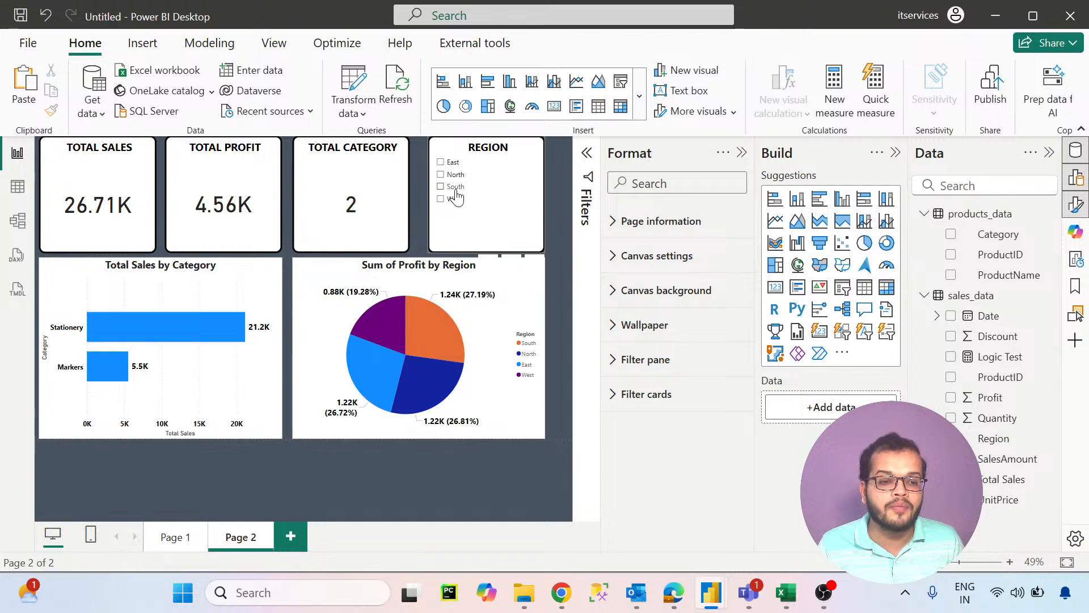
- Test the region slicer by filtering the dashboard by individual regions such as West, North and East, and clear each selection
{"action": "left_click", "coordinate": [455, 191]}
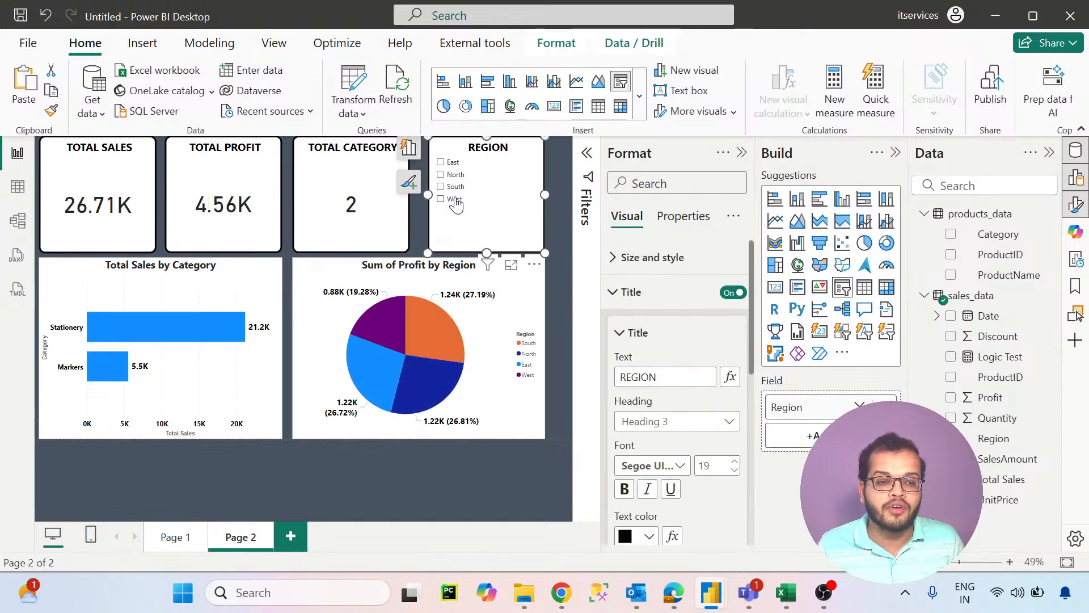
{"action": "left_click", "coordinate": [454, 201]}
{"action": "left_click", "coordinate": [454, 200]}
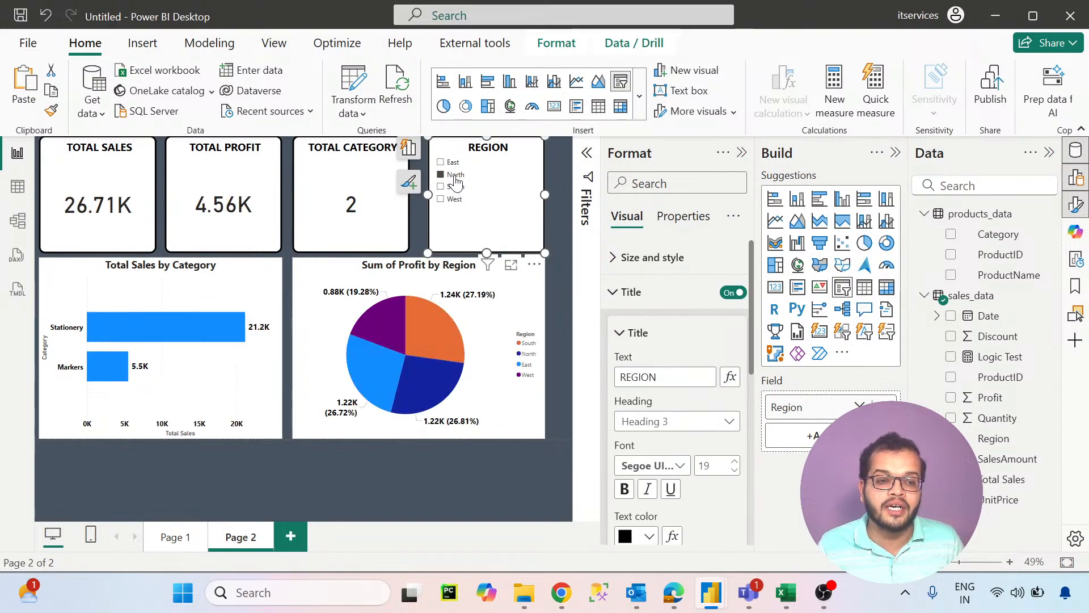
{"action": "left_click", "coordinate": [456, 180]}
{"action": "left_click", "coordinate": [456, 180]}
{"action": "left_click", "coordinate": [453, 163]}
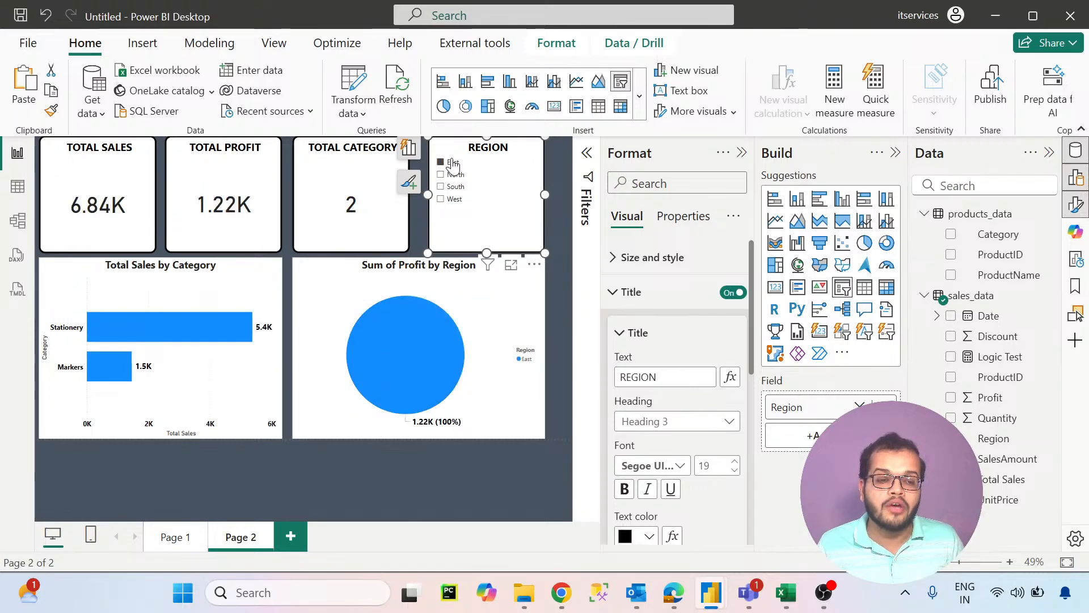
{"action": "left_click", "coordinate": [453, 163]}
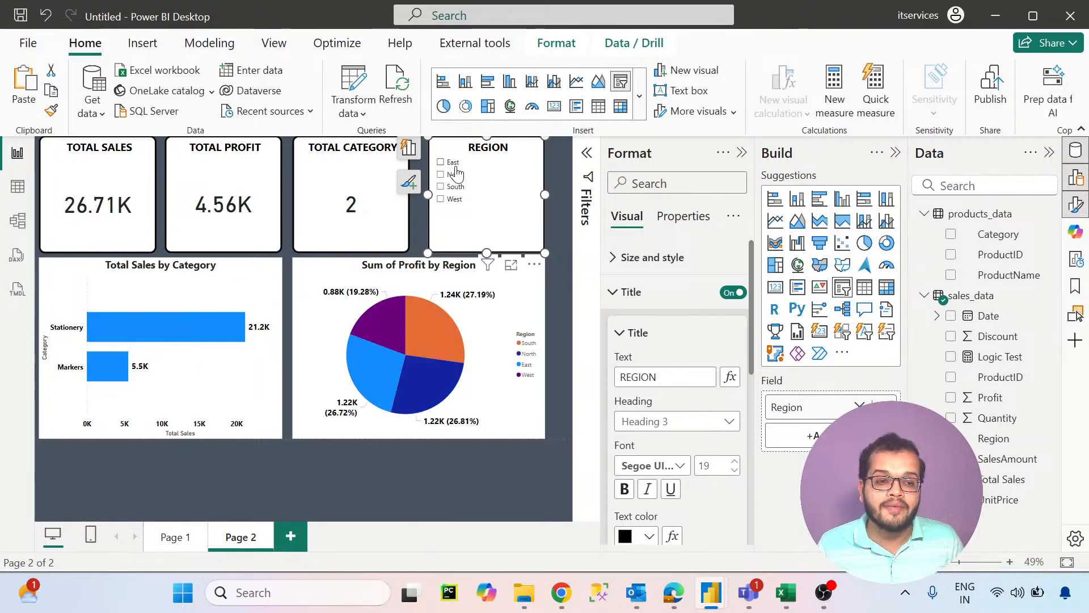
{"action": "left_click", "coordinate": [418, 222]}
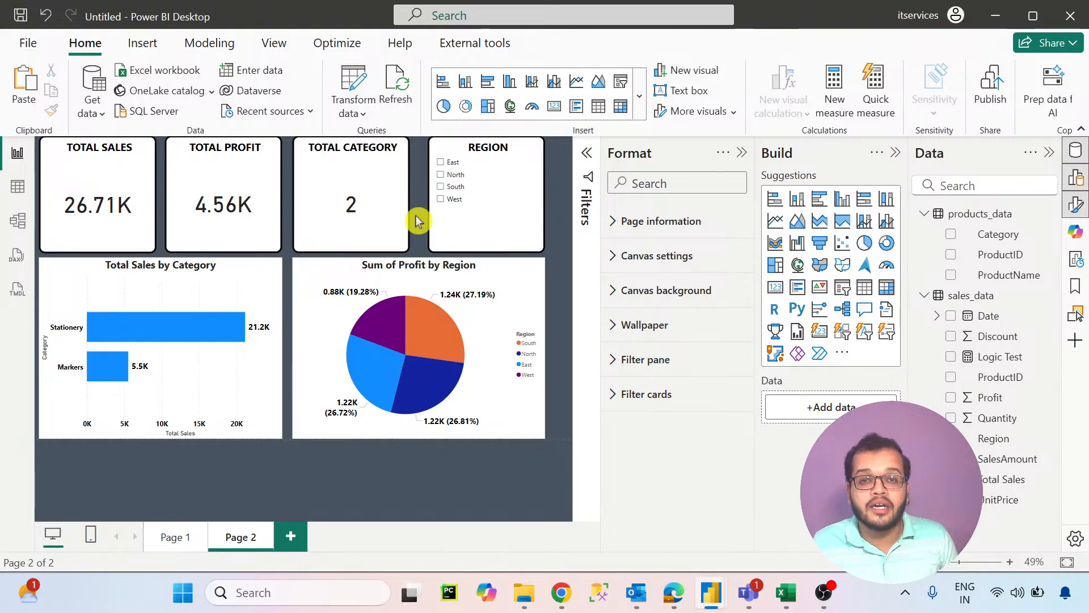
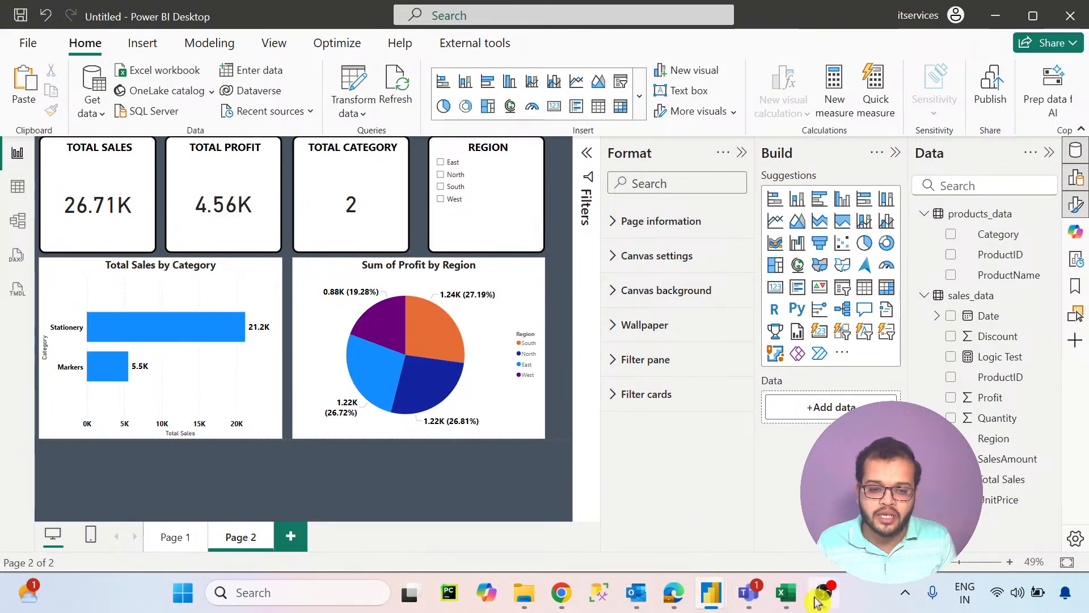
- Switch to the sales_data workbook in Excel and examine the Financial, Logical, Text, Date & Time and Lookup & Reference functions
{"action": "mouse_move", "coordinate": [786, 592]}
{"action": "left_click", "coordinate": [742, 487]}
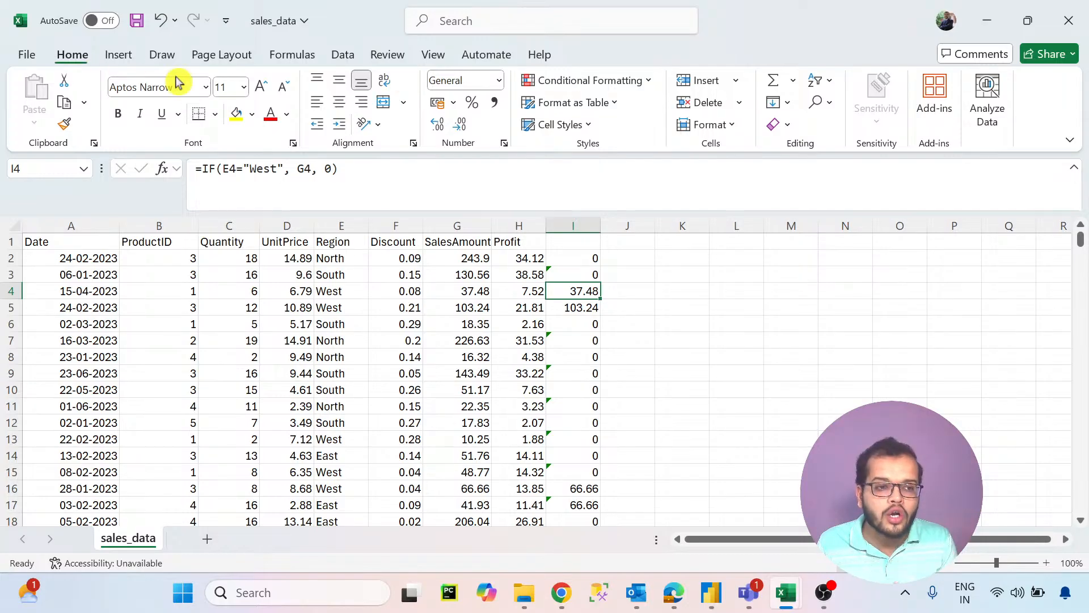
{"action": "left_click", "coordinate": [288, 55]}
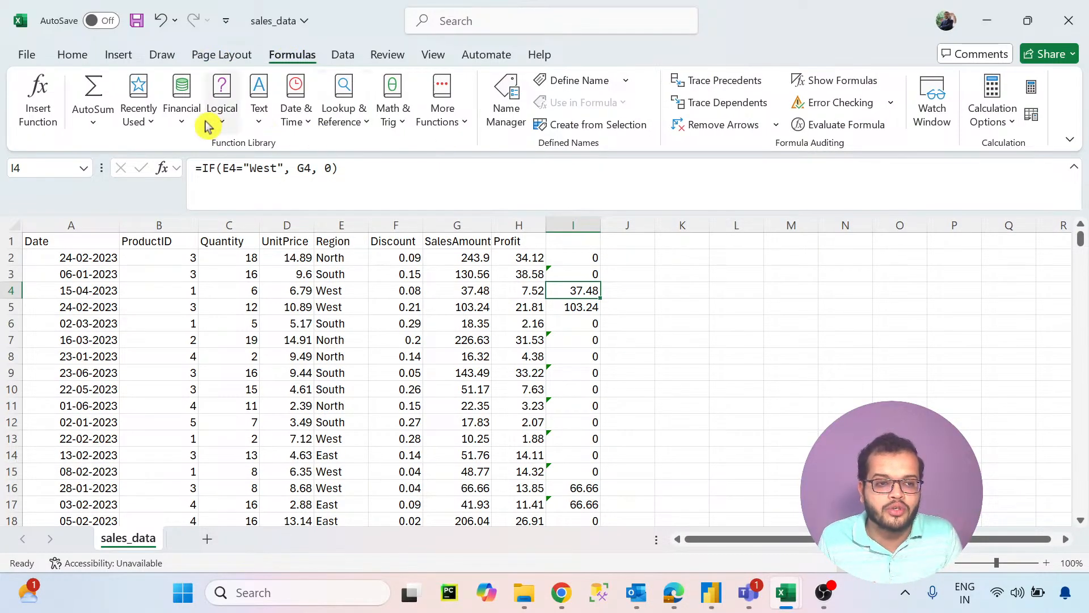
{"action": "left_click", "coordinate": [187, 128]}
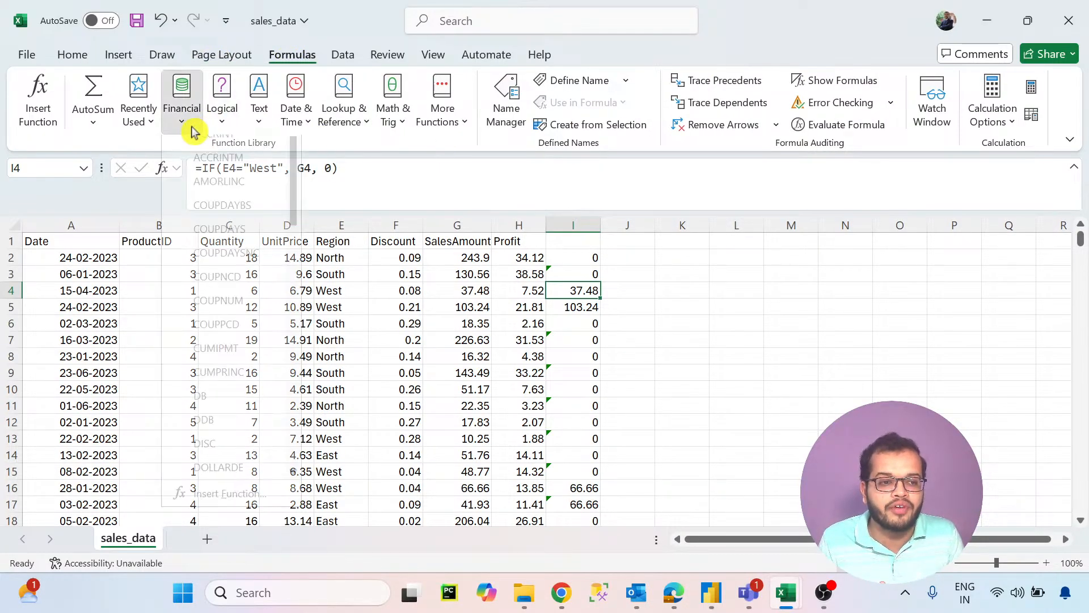
{"action": "left_click", "coordinate": [222, 122]}
{"action": "left_click", "coordinate": [262, 126]}
{"action": "left_click", "coordinate": [294, 125]}
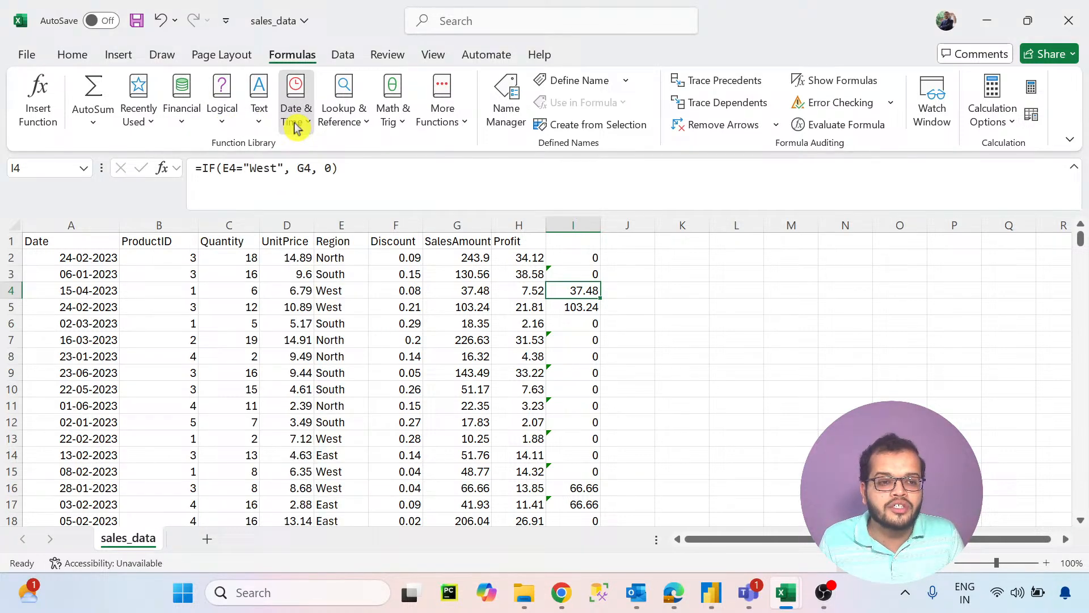
{"action": "left_click", "coordinate": [360, 123]}
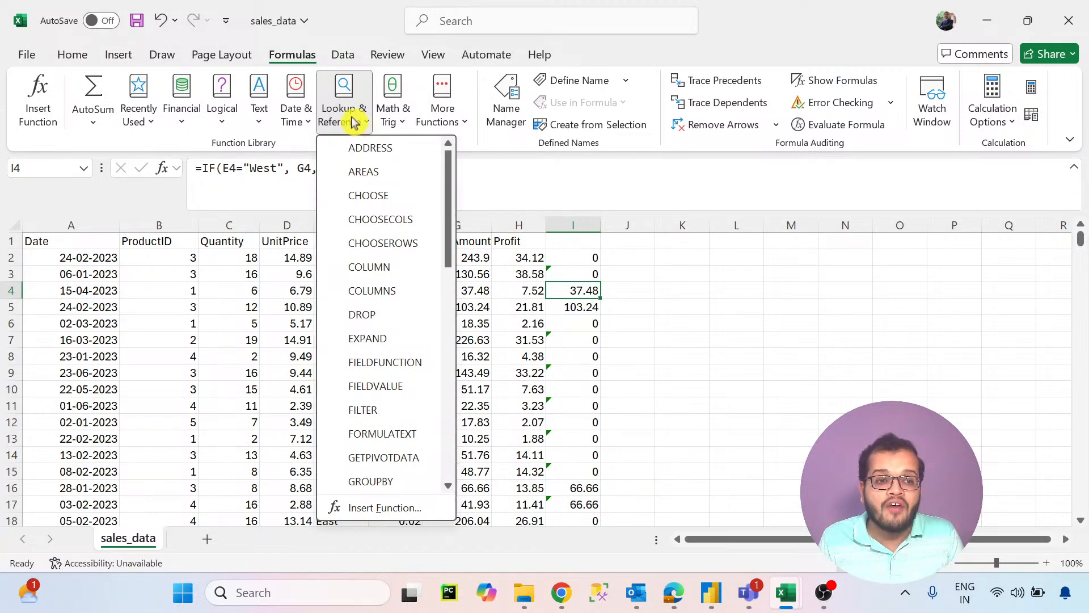
{"action": "left_click", "coordinate": [346, 57]}
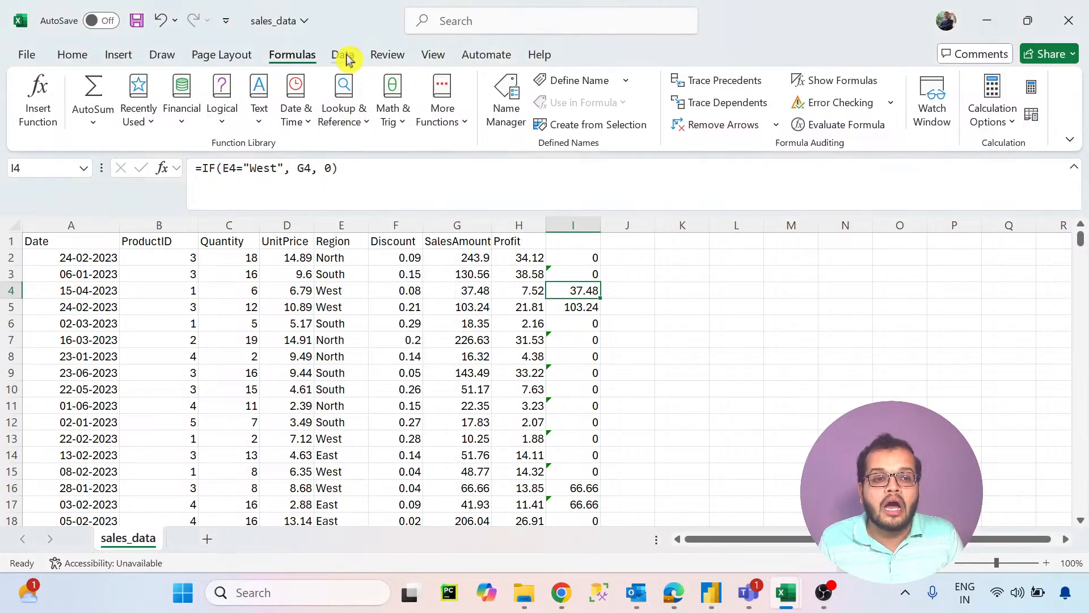
{"action": "left_click", "coordinate": [346, 57]}
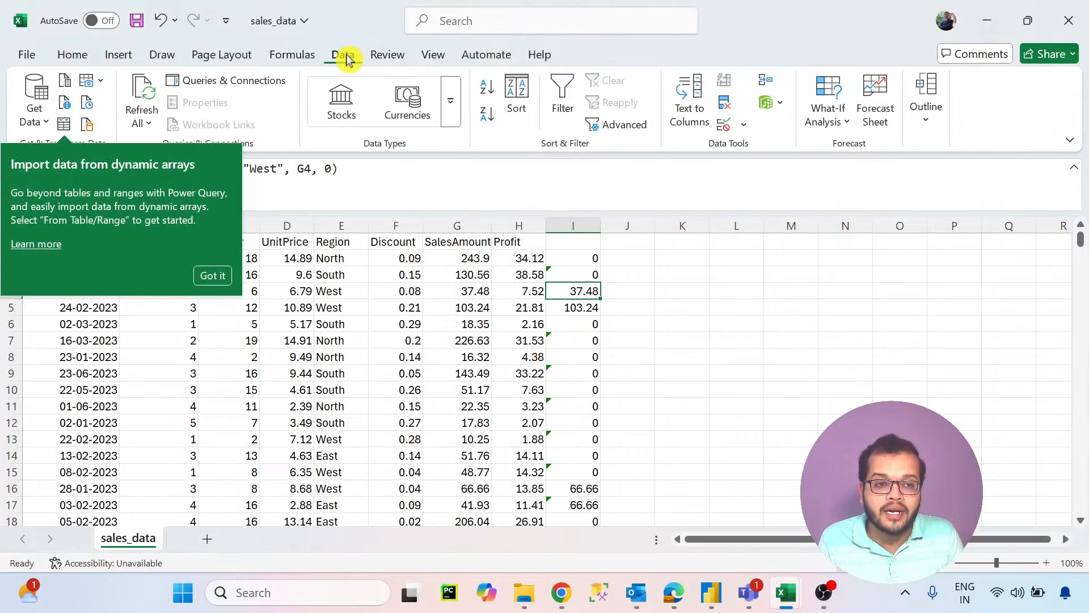
{"action": "left_click", "coordinate": [431, 57]}
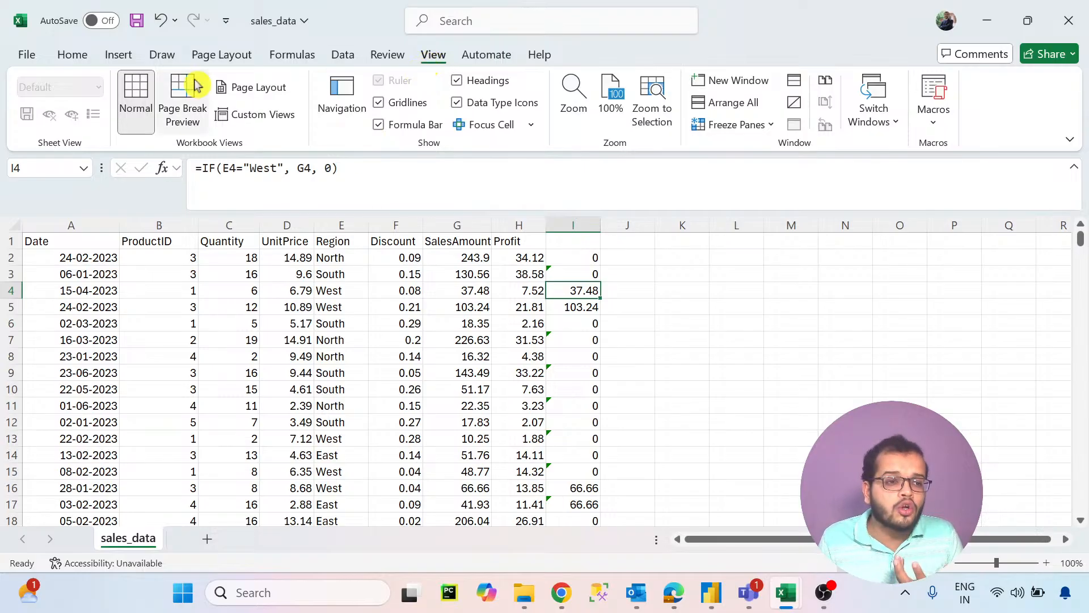
{"action": "left_click", "coordinate": [164, 57]}
{"action": "left_click", "coordinate": [206, 61]}
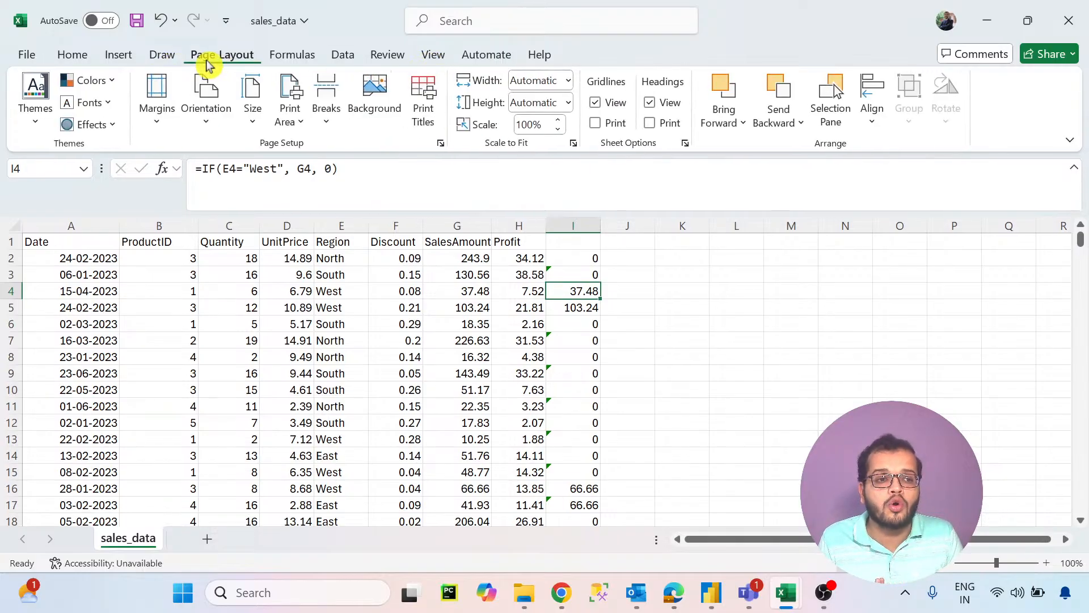
- Examine Excel's PivotChart, map and recommended chart options for the sales data, and return to the Power BI dashboard
{"action": "left_click", "coordinate": [129, 59]}
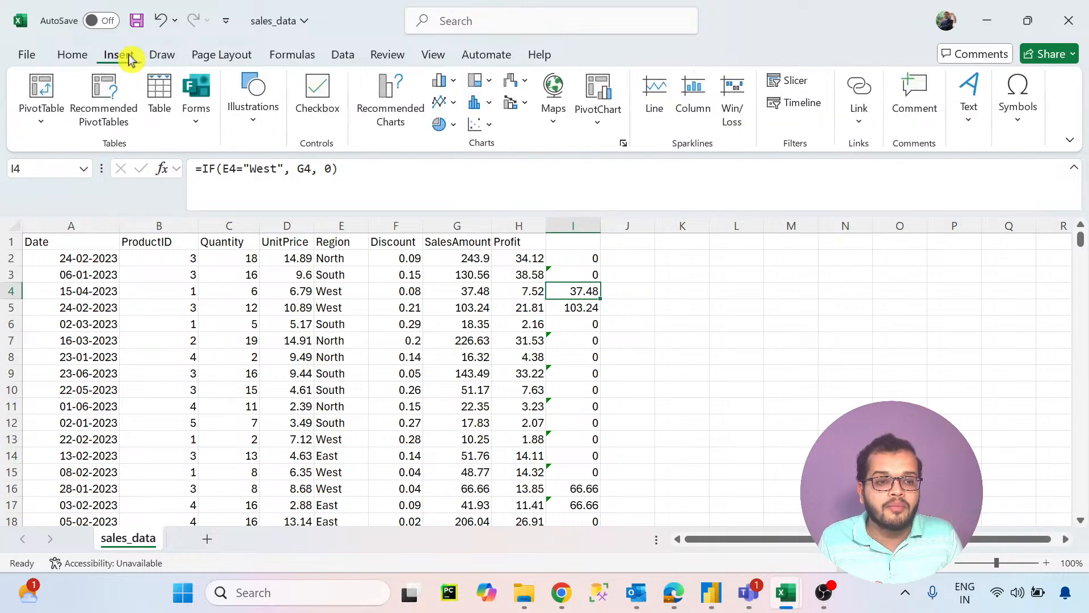
{"action": "left_click", "coordinate": [603, 122]}
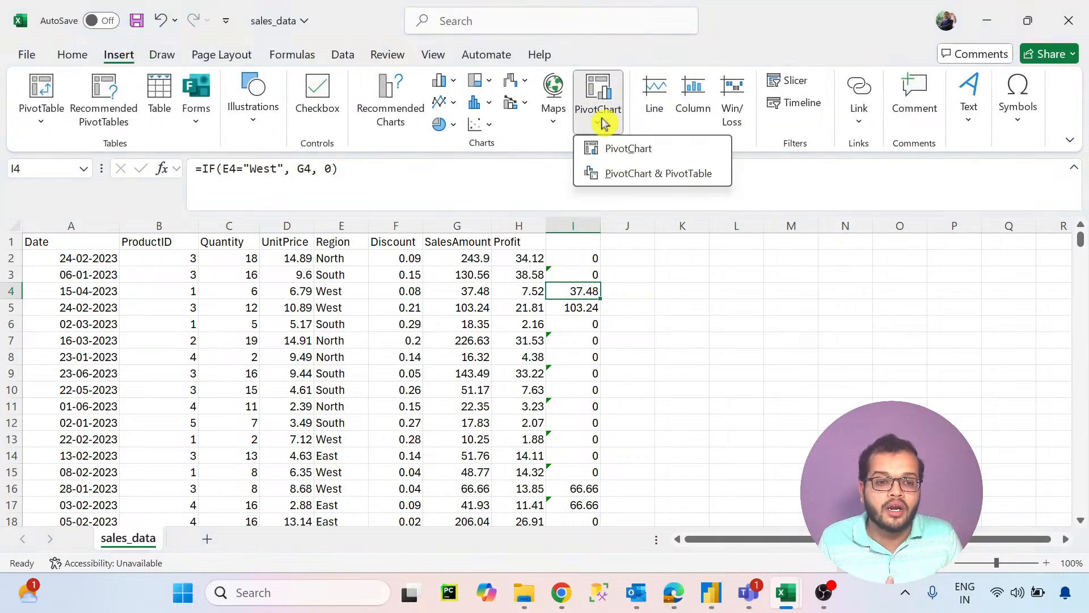
{"action": "left_click", "coordinate": [554, 127]}
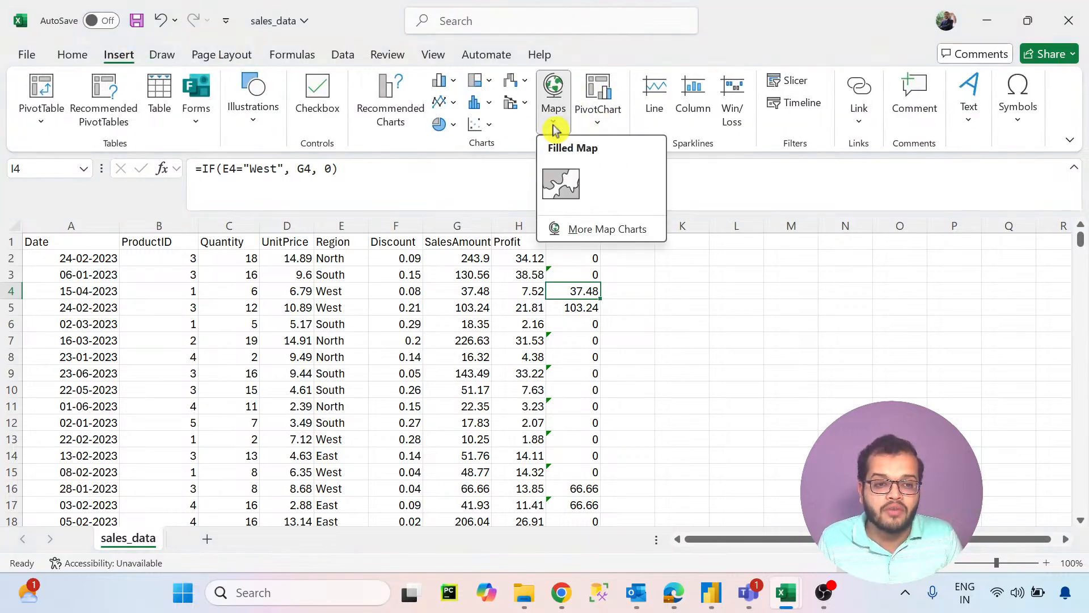
{"action": "left_click", "coordinate": [503, 141]}
{"action": "left_click", "coordinate": [624, 145]}
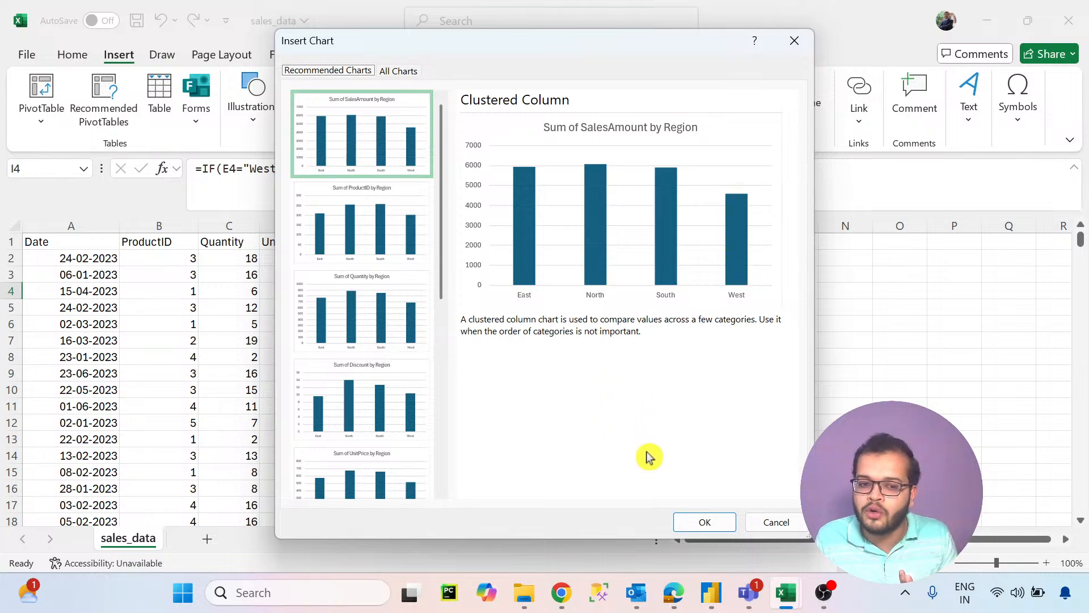
{"action": "mouse_move", "coordinate": [711, 592]}
{"action": "left_click", "coordinate": [757, 505]}
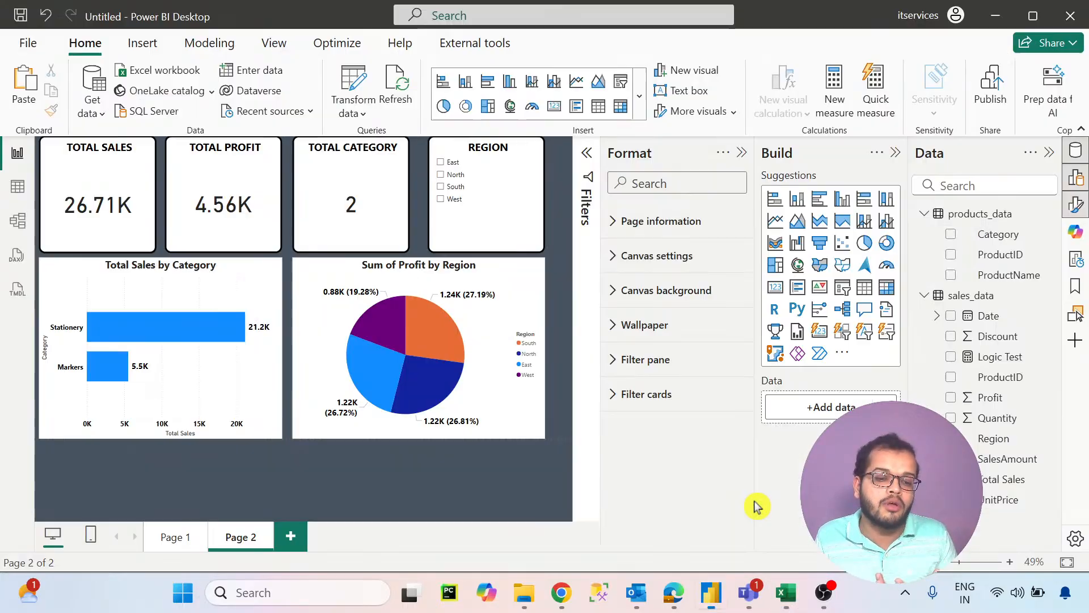